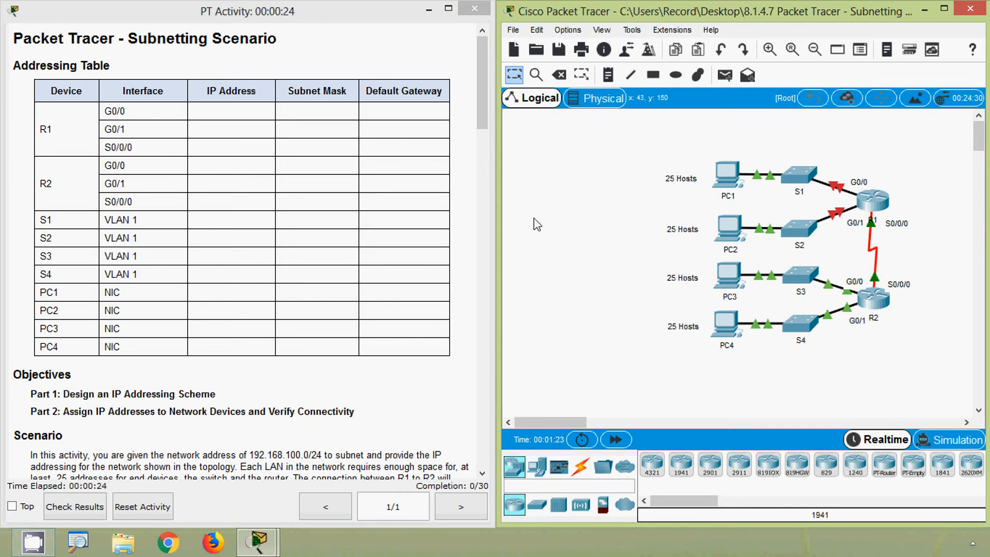
# Draw an outlined rectangle filled with salmon #ff8284 around PC1, S1 and their link towards R1.
pyautogui.click(393, 257)
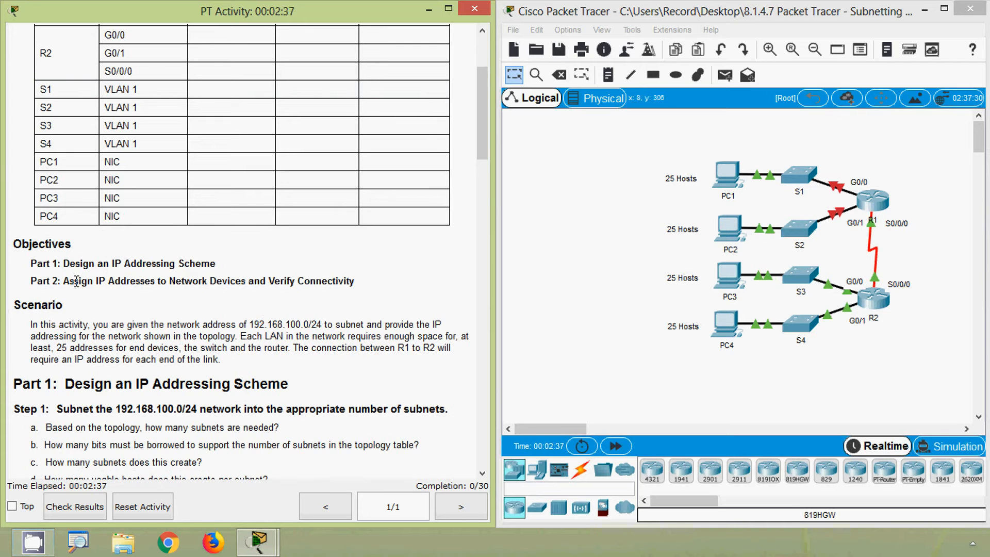
pyautogui.scroll(-1, 78, 264)
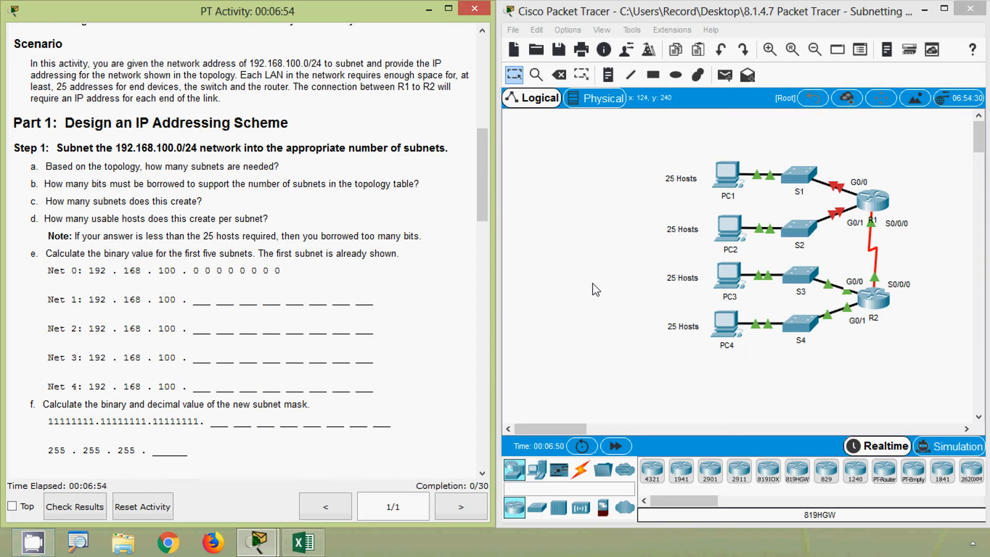
pyautogui.click(699, 76)
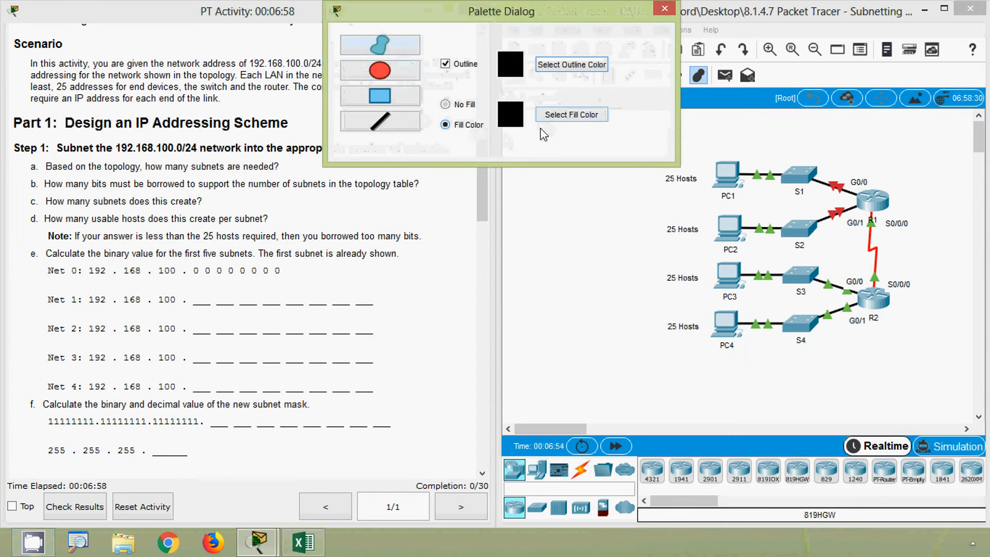
pyautogui.click(549, 118)
pyautogui.click(489, 190)
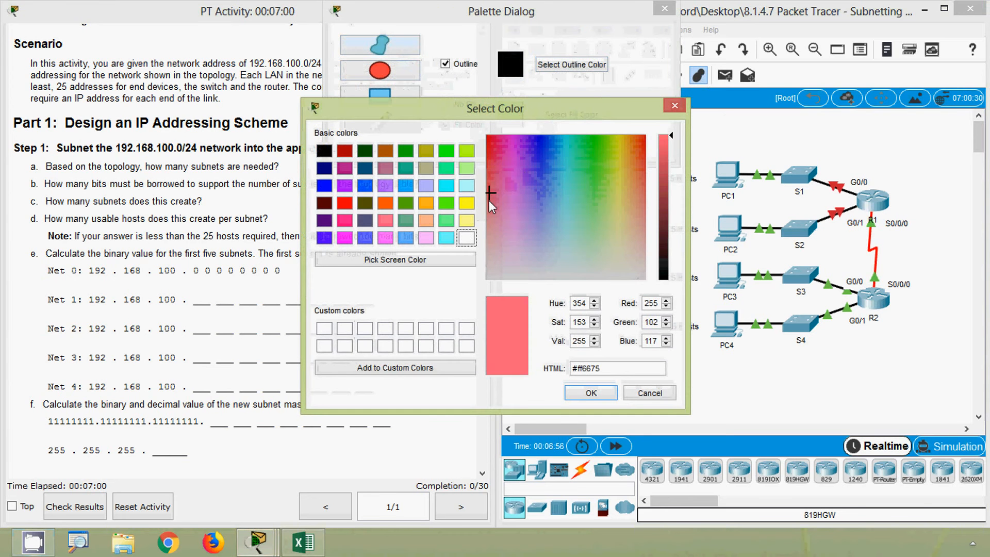
pyautogui.click(487, 208)
pyautogui.click(584, 394)
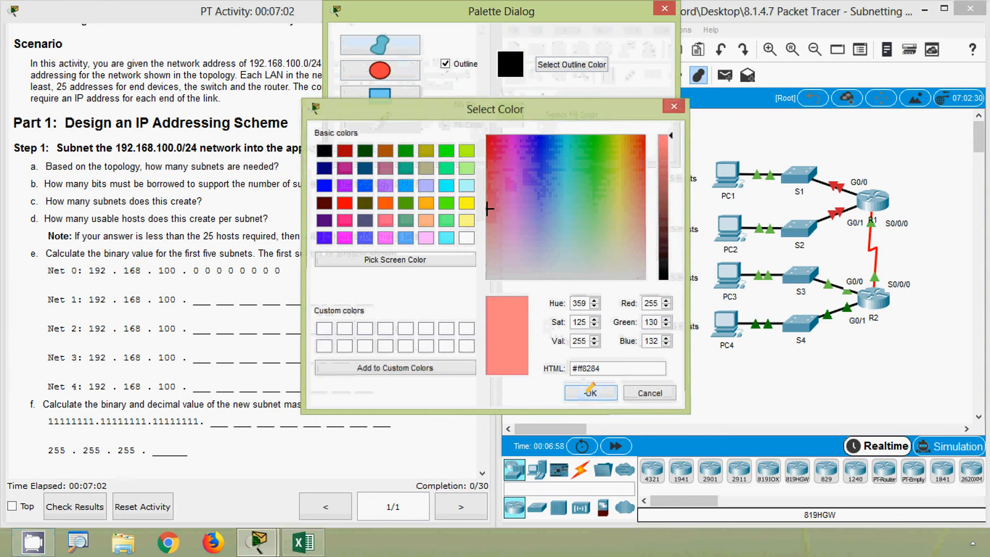
pyautogui.moveTo(526, 18); pyautogui.dragTo(457, 18)
pyautogui.click(331, 98)
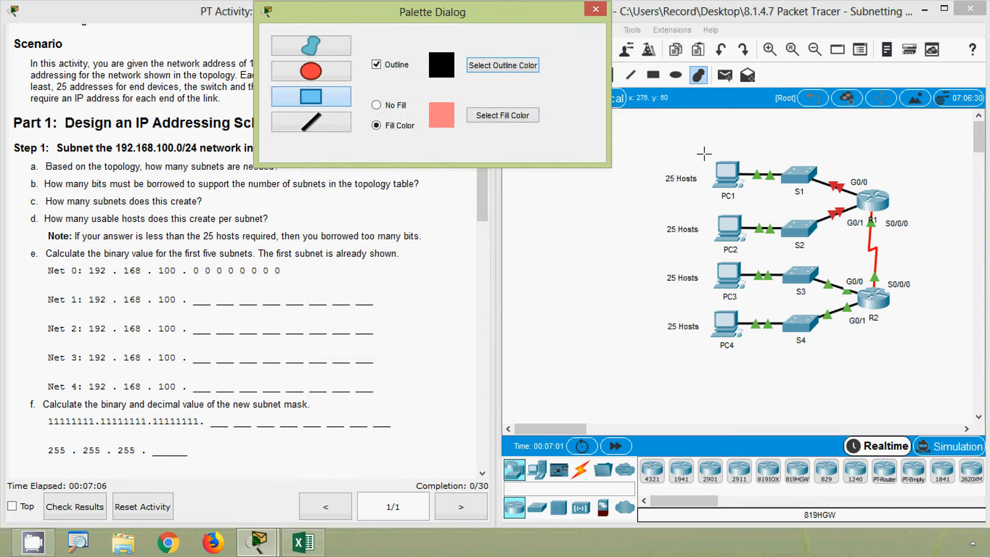
pyautogui.moveTo(703, 153); pyautogui.dragTo(852, 202)
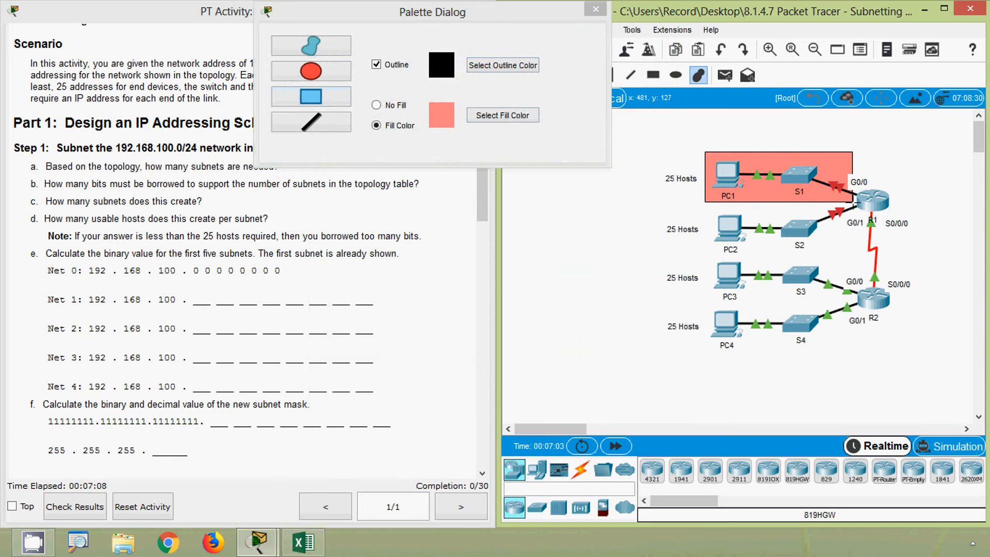
# Change the fill colour to light blue-violet and draw a rectangle around PC2 and S2.
pyautogui.click(522, 117)
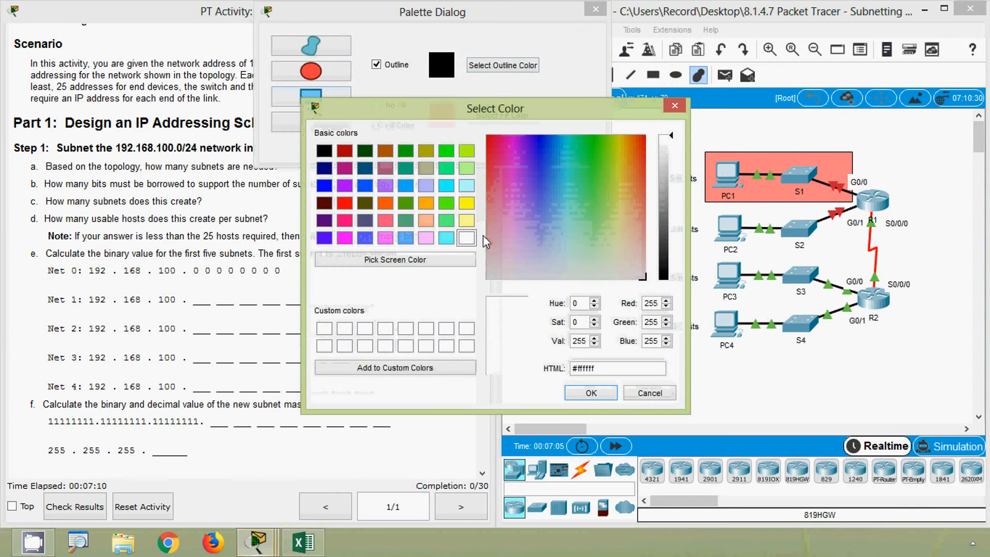
pyautogui.moveTo(518, 224); pyautogui.dragTo(539, 213)
pyautogui.click(591, 393)
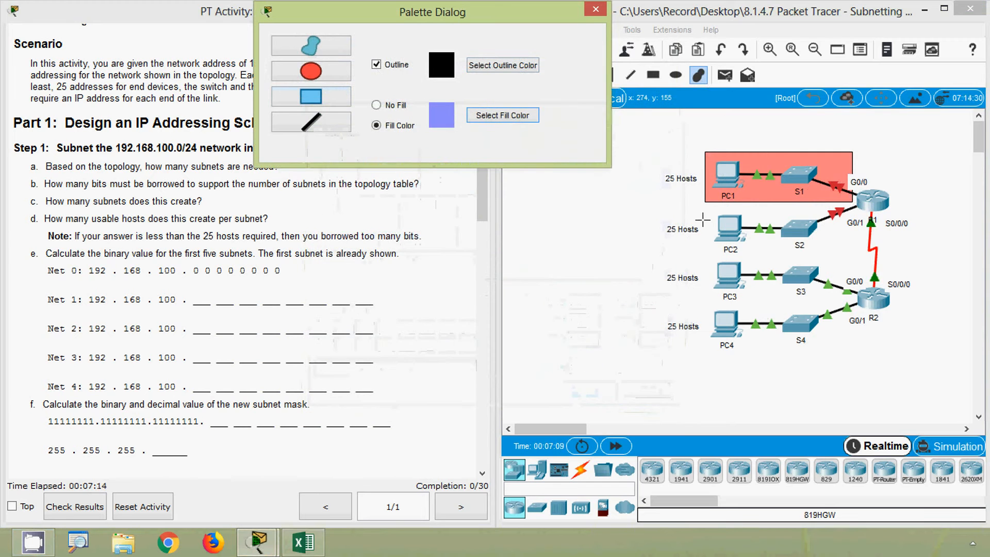
pyautogui.moveTo(705, 208); pyautogui.dragTo(852, 244)
# Change the fill colour to light cyan and draw a rectangle around PC3 and S3.
pyautogui.click(508, 117)
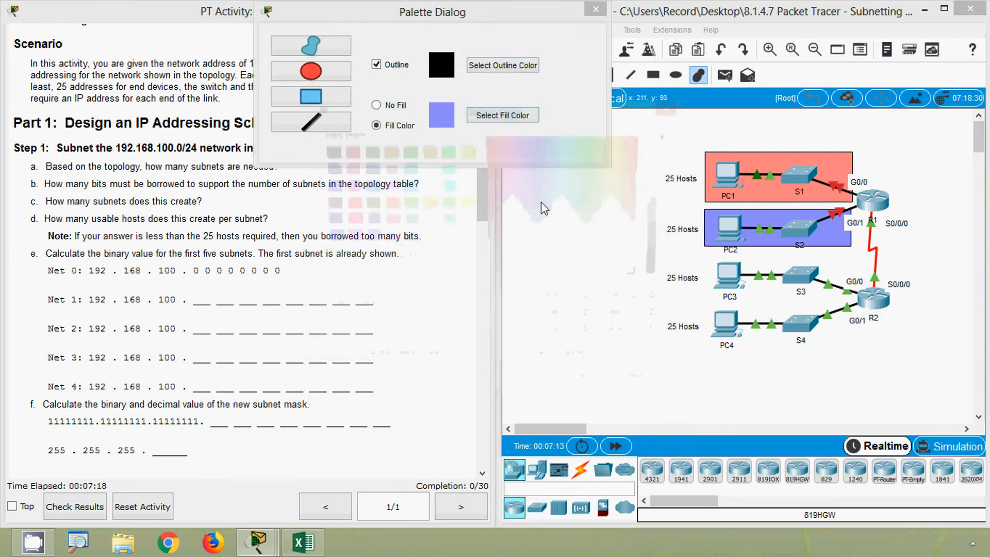
pyautogui.click(570, 226)
pyautogui.click(591, 393)
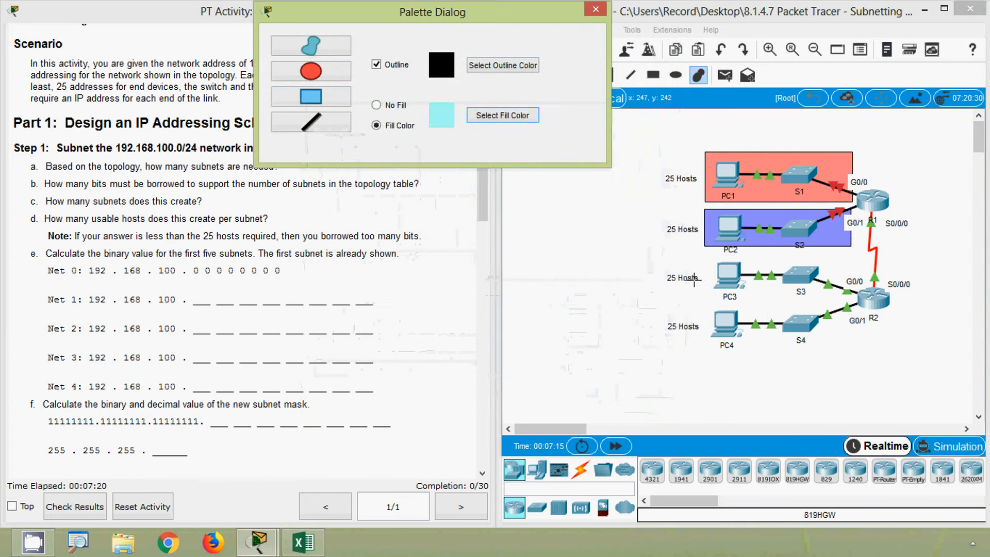
pyautogui.moveTo(707, 260); pyautogui.dragTo(851, 297)
# Change the fill colour to pale yellow and draw a rectangle around PC4 and S4.
pyautogui.click(492, 116)
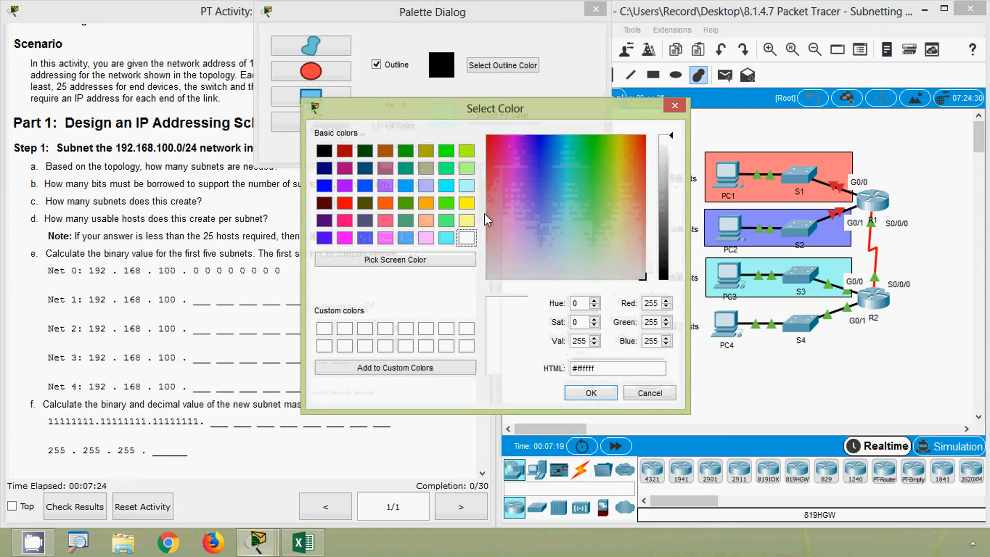
pyautogui.click(618, 233)
pyautogui.click(625, 232)
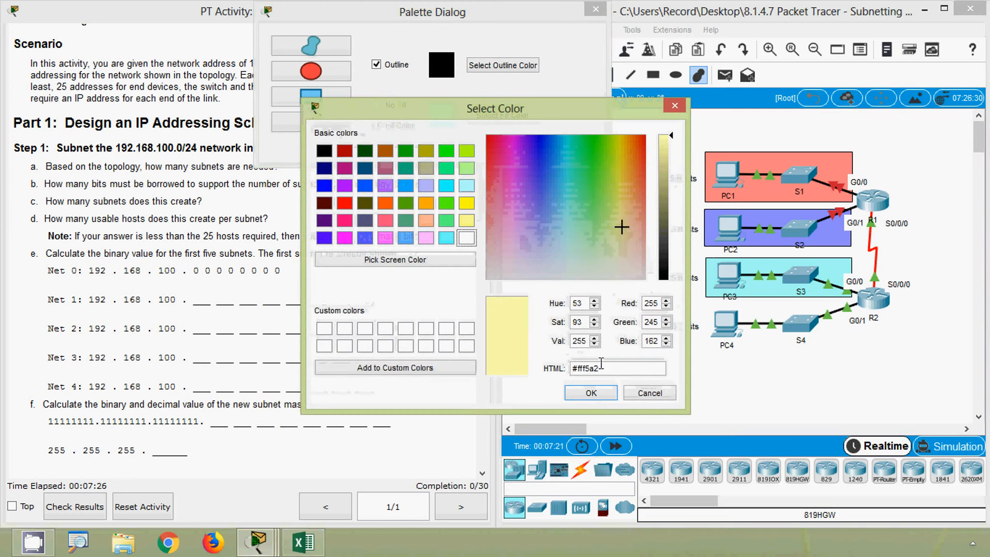
pyautogui.click(591, 393)
pyautogui.moveTo(703, 302); pyautogui.dragTo(853, 343)
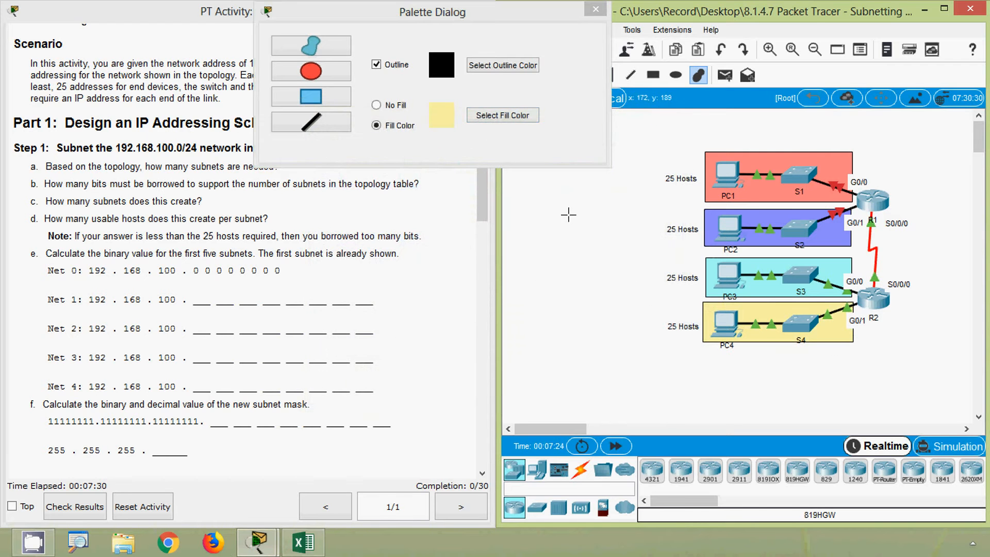
# Draw a narrow rectangle filled with pink #f66bff over the serial link between R1 and R2, and close the drawing palette.
pyautogui.click(342, 70)
pyautogui.click(492, 118)
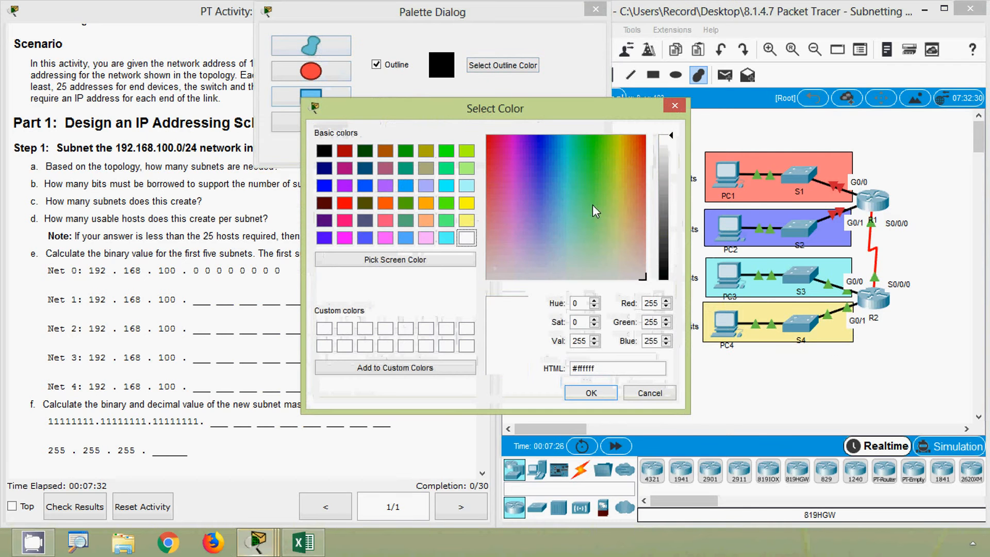
pyautogui.click(626, 219)
pyautogui.click(633, 223)
pyautogui.click(640, 223)
pyautogui.moveTo(642, 222); pyautogui.dragTo(515, 196)
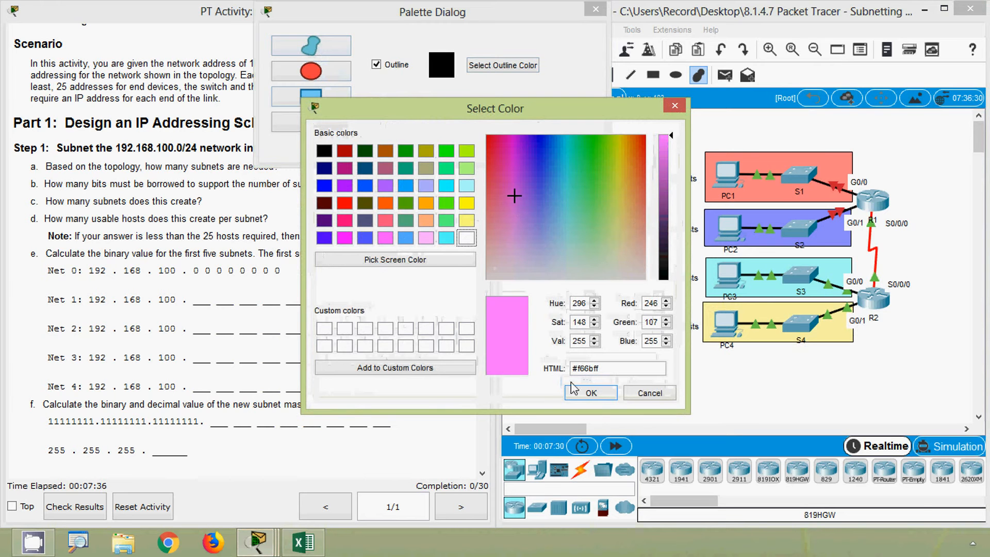
pyautogui.click(591, 393)
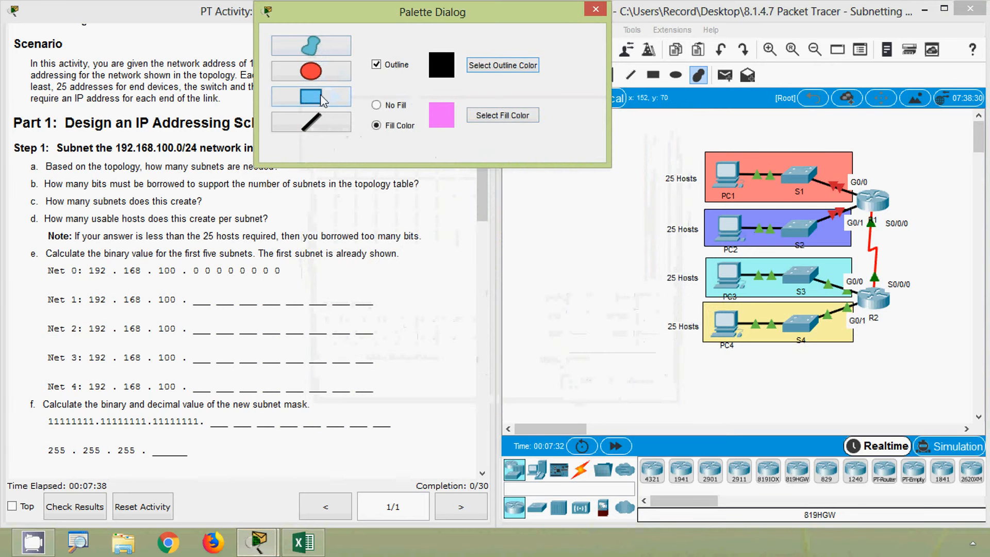
pyautogui.moveTo(883, 211); pyautogui.dragTo(863, 294)
pyautogui.click(596, 10)
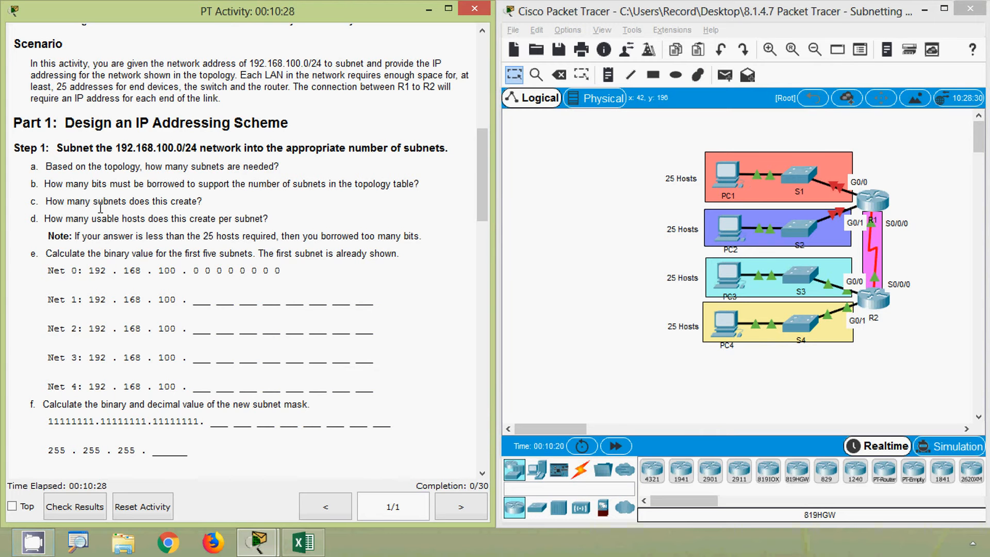
# Read Step 1's questions on the subnets created and usable hosts, and the given binary value for Net 0.
pyautogui.moveTo(202, 201); pyautogui.dragTo(141, 200)
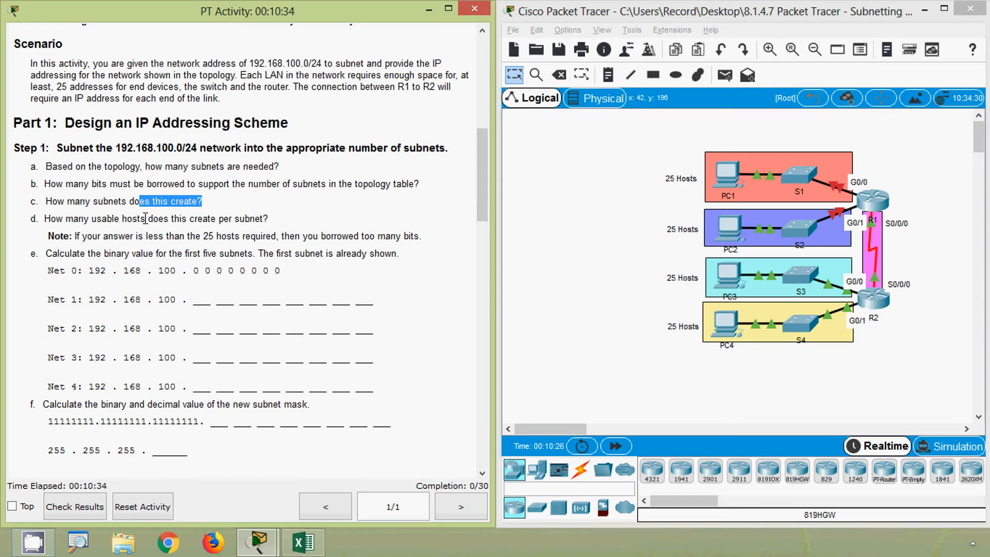
pyautogui.click(140, 211)
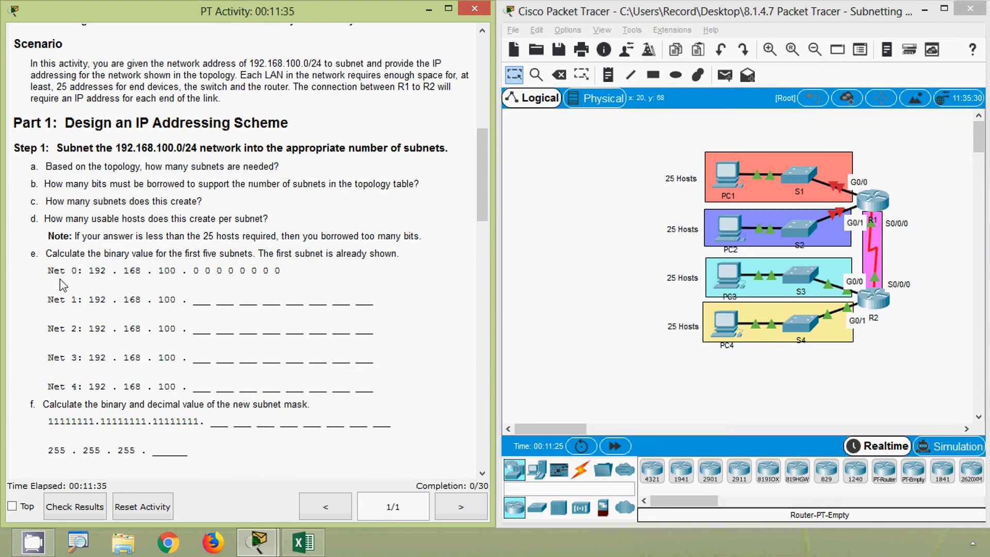
pyautogui.moveTo(50, 274); pyautogui.dragTo(285, 275)
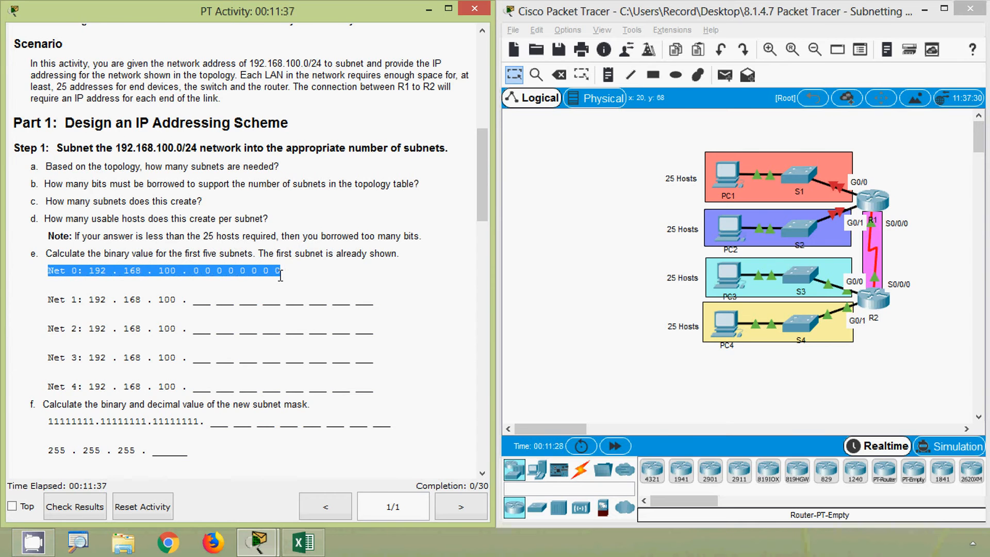
# Switch to Excel and examine the Subnetting sheet's original network, borrowed bits, new prefix, subnet mask and three-bit patterns in C10:C17.
pyautogui.hotkey('alt', 'Tab')
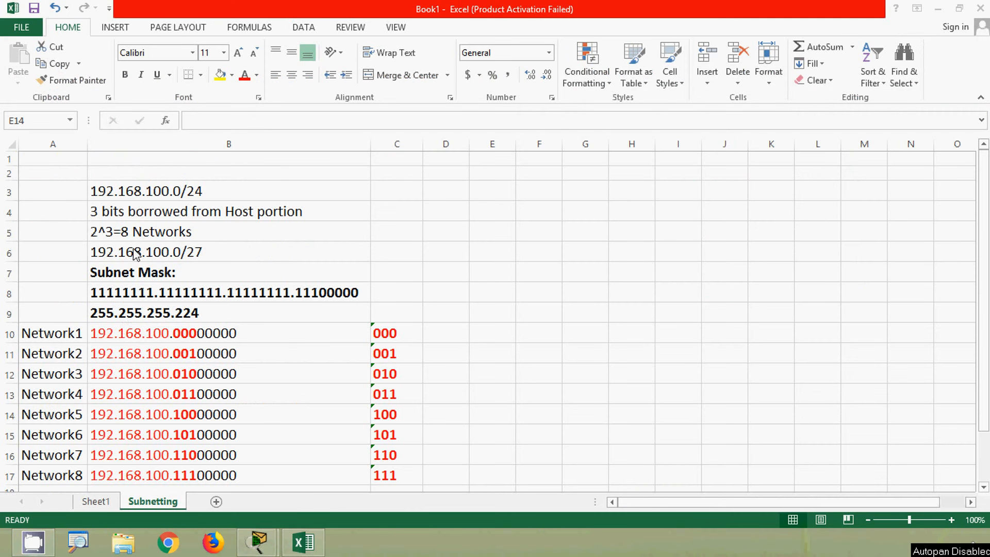
pyautogui.click(106, 192)
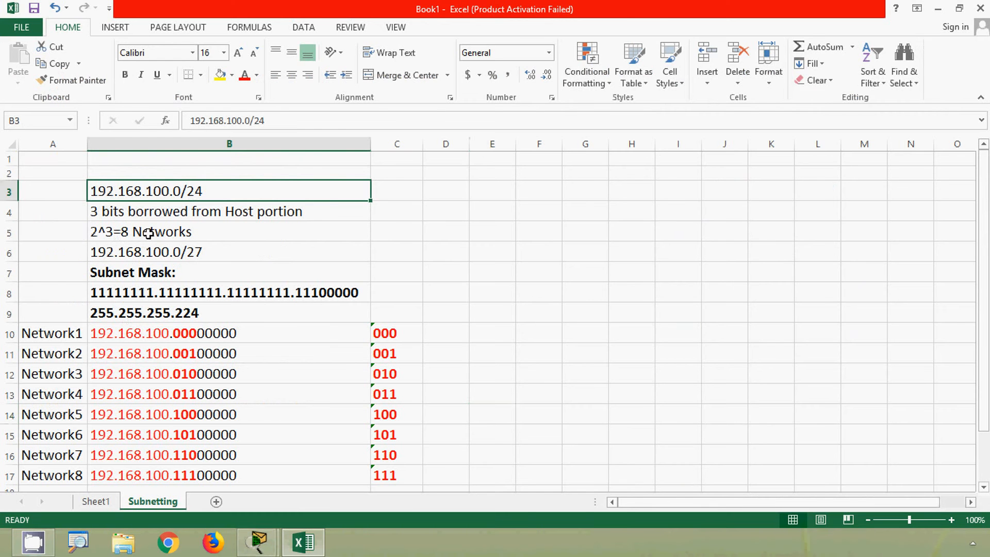
pyautogui.click(233, 215)
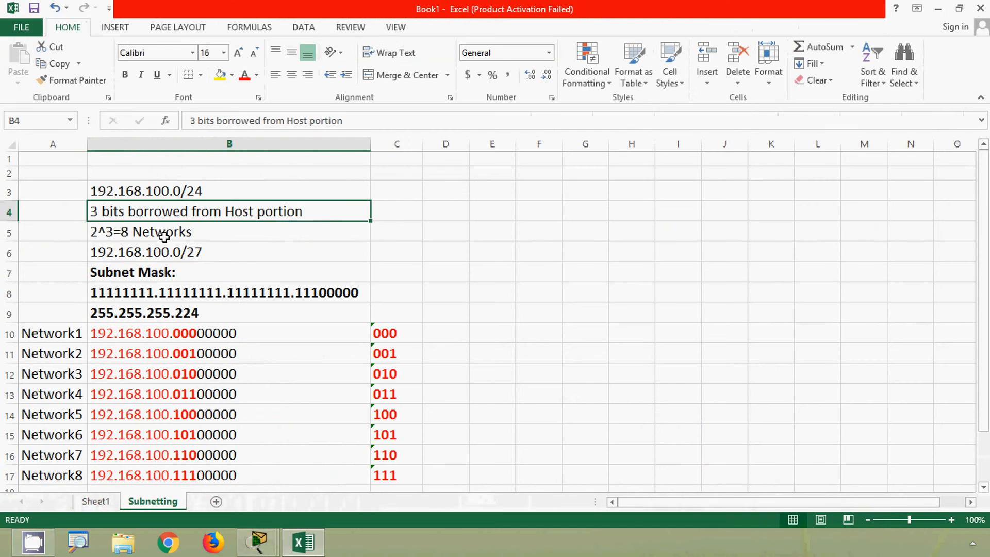
pyautogui.click(257, 261)
pyautogui.press('alt')
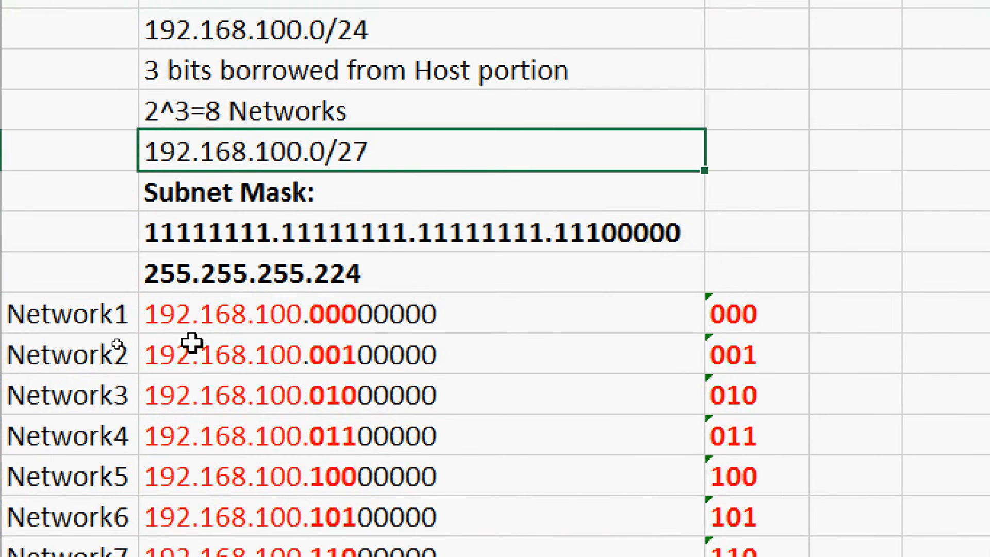
pyautogui.click(198, 343)
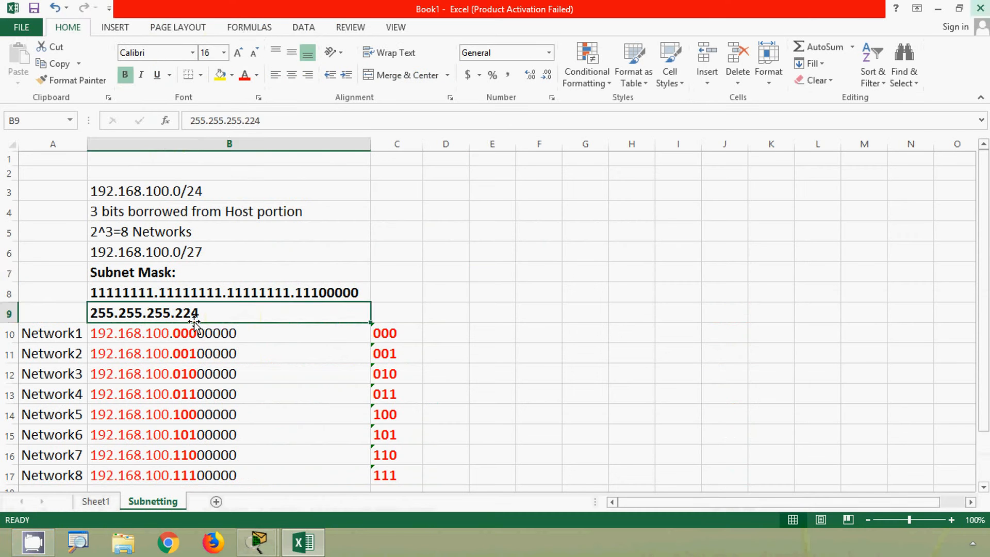
pyautogui.click(946, 189)
pyautogui.press('alt')
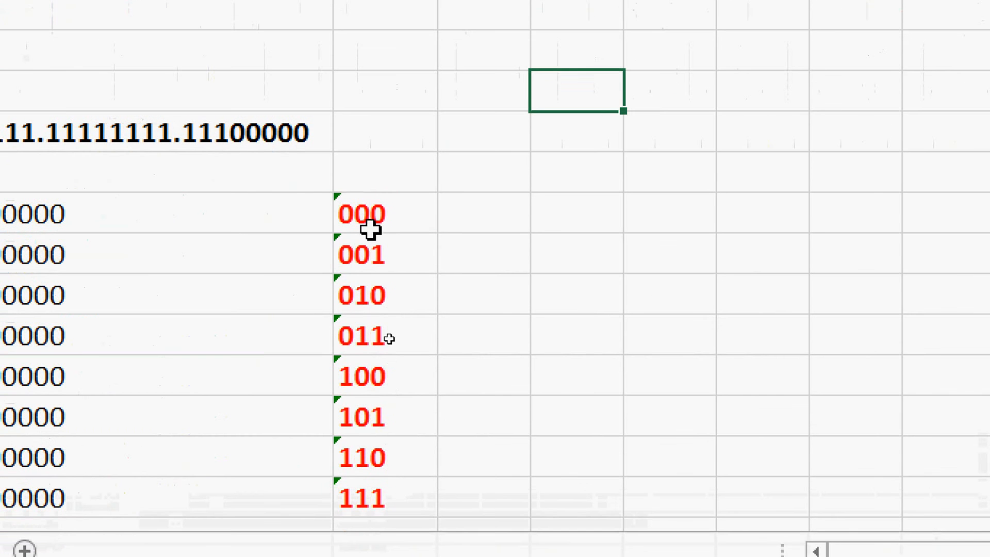
pyautogui.moveTo(370, 230); pyautogui.dragTo(379, 492)
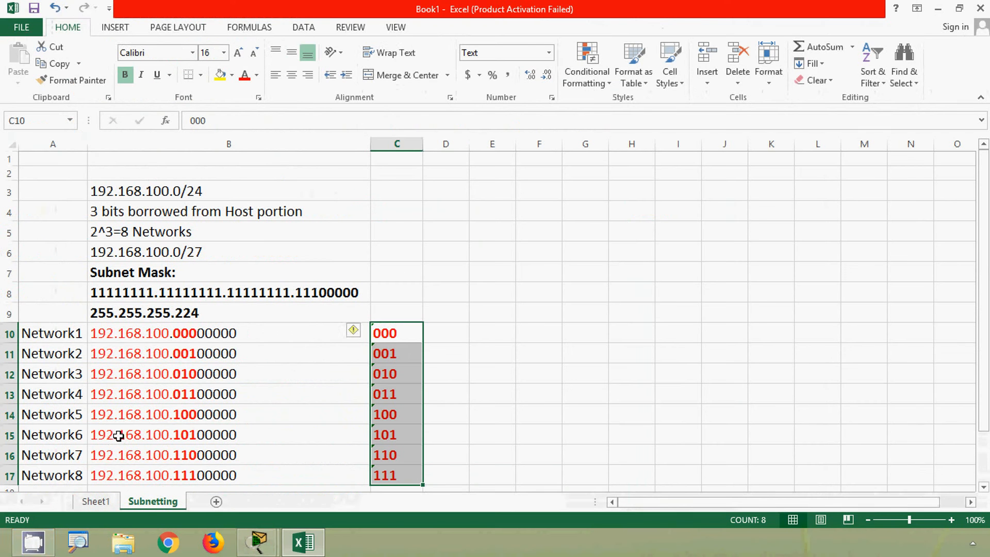
pyautogui.press('alt')
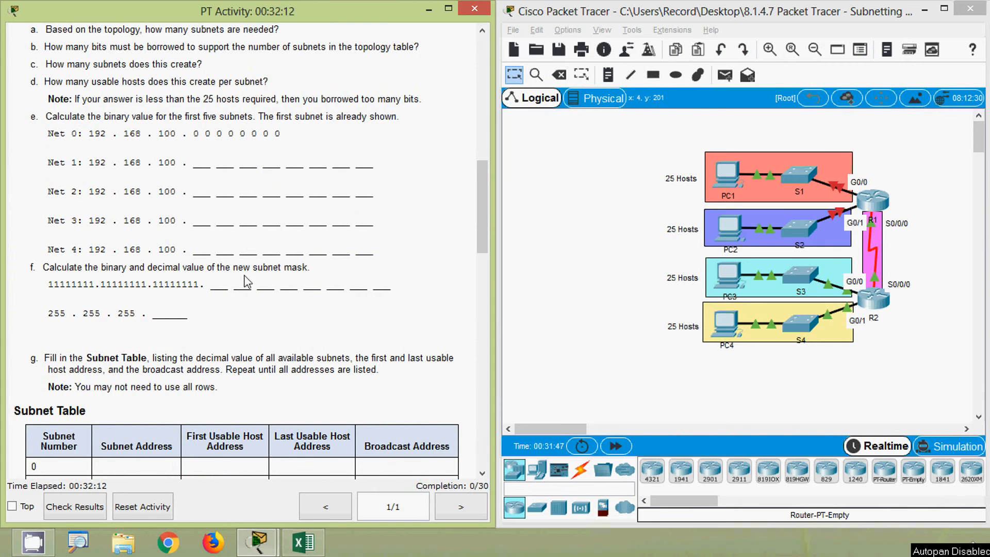
# Check the binary and decimal subnet mask for question f in the Excel sheet, and return to the Packet Tracer activity.
pyautogui.click(303, 541)
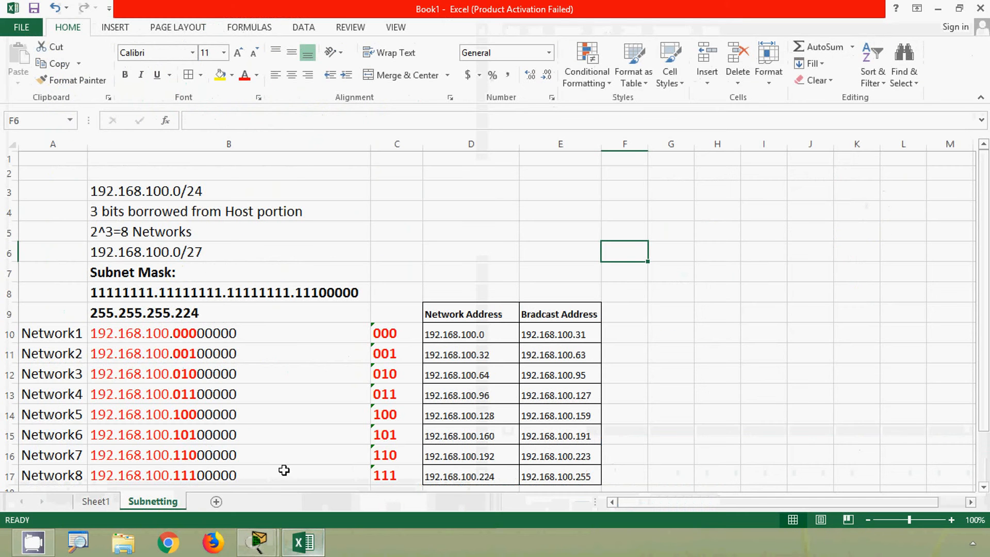
pyautogui.click(217, 296)
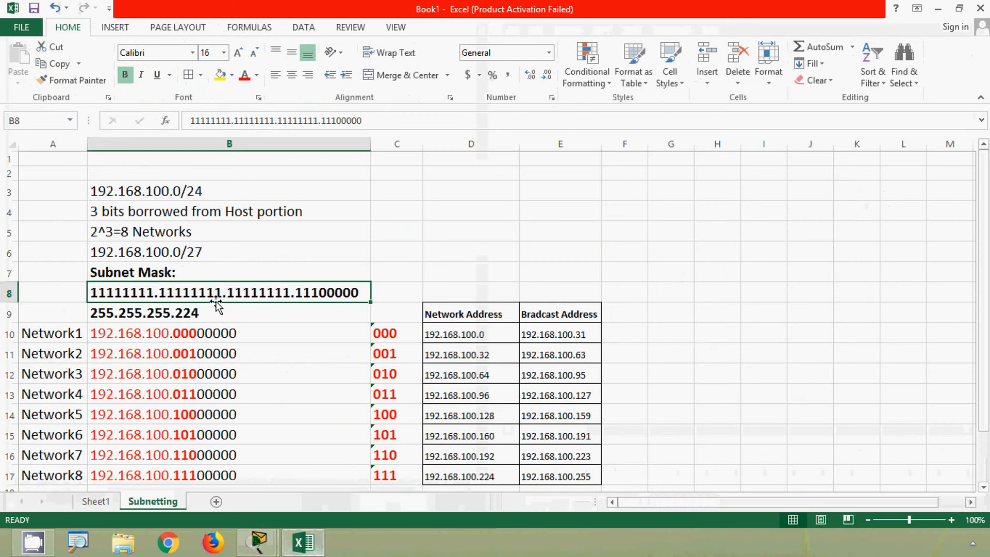
pyautogui.click(199, 311)
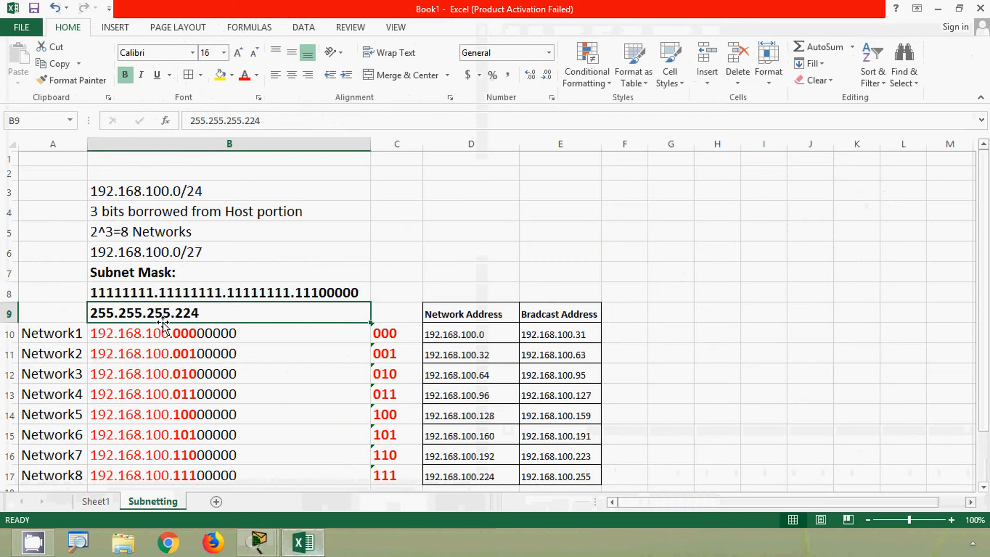
pyautogui.click(303, 542)
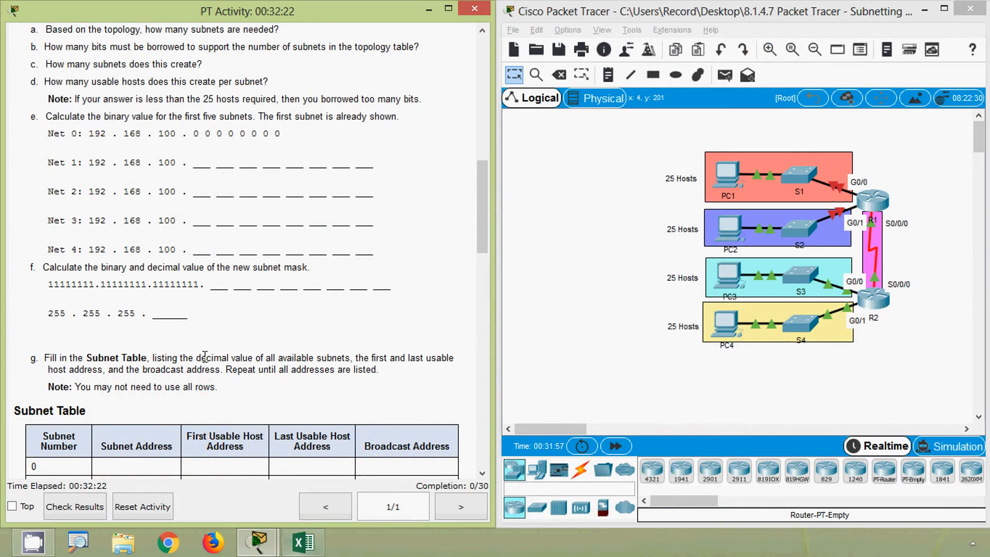
# Read question g and its Subnet Table, and switch to Excel to view the usable host and broadcast addresses per subnet.
pyautogui.scroll(-6, 205, 356)
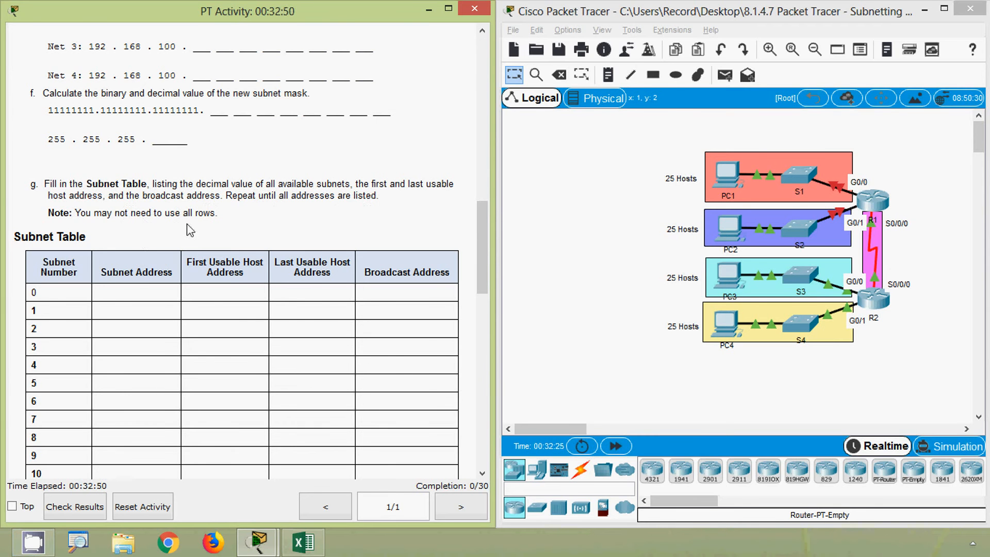
pyautogui.hotkey('alt', 'Tab')
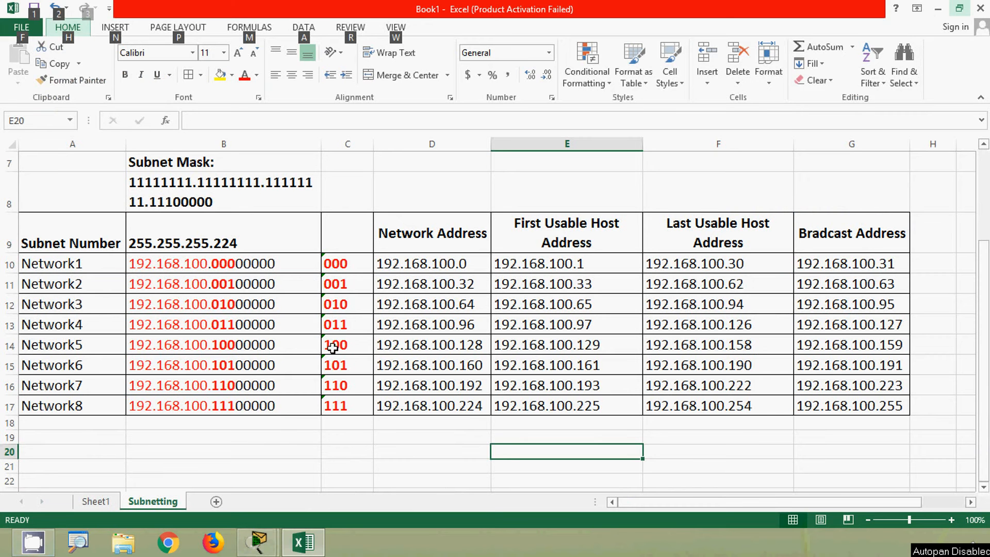
# Examine the subnet names and their network, first usable host, last usable host and broadcast addresses in rows 10 to 17.
pyautogui.click(453, 266)
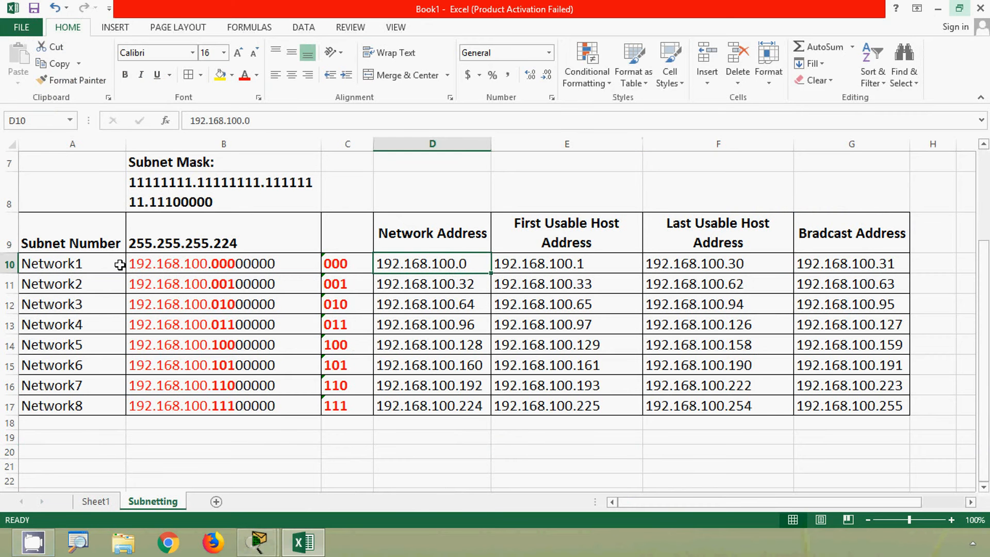
pyautogui.moveTo(82, 258); pyautogui.dragTo(81, 384)
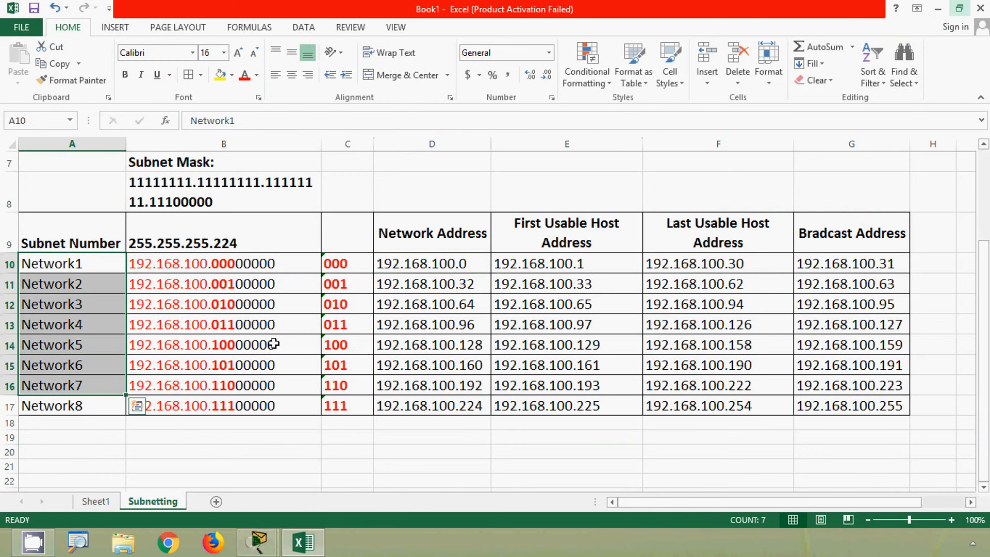
pyautogui.moveTo(430, 266); pyautogui.dragTo(436, 386)
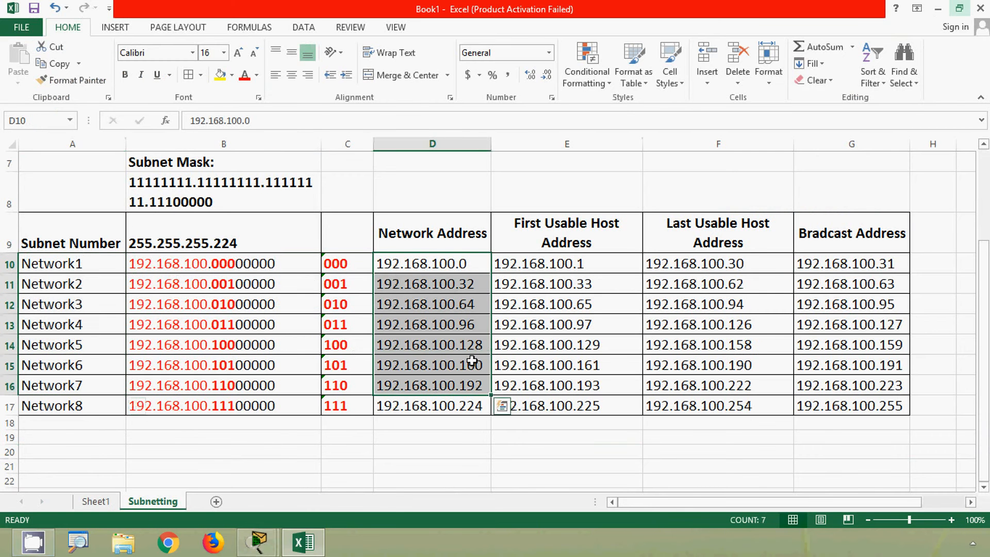
pyautogui.moveTo(536, 265); pyautogui.dragTo(546, 402)
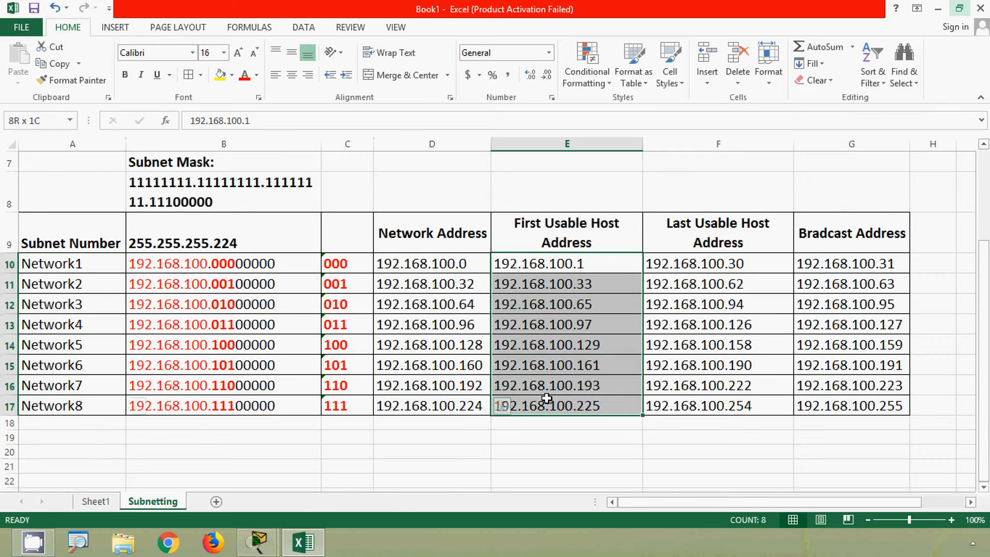
pyautogui.moveTo(693, 264); pyautogui.dragTo(703, 399)
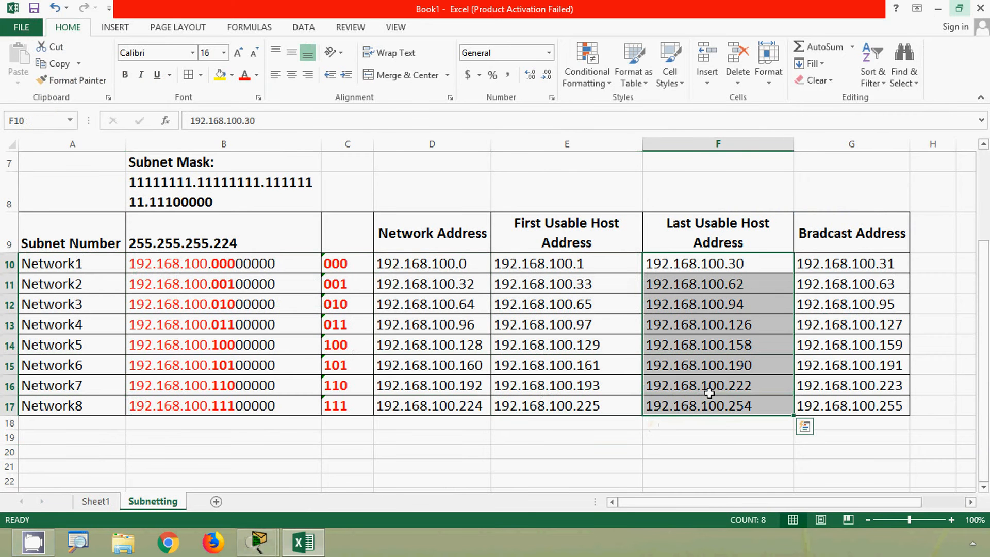
pyautogui.moveTo(822, 264); pyautogui.dragTo(828, 399)
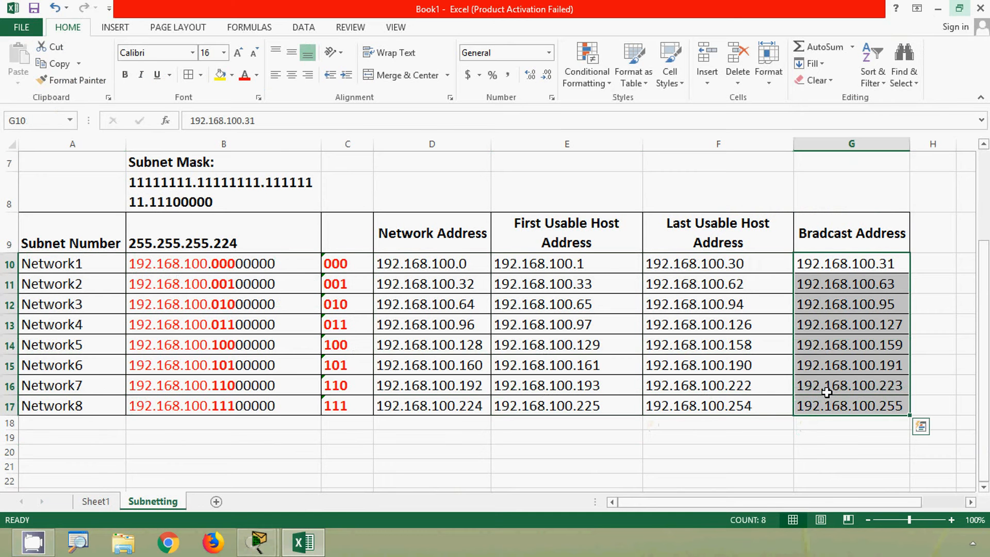
pyautogui.click(812, 407)
pyautogui.click(814, 424)
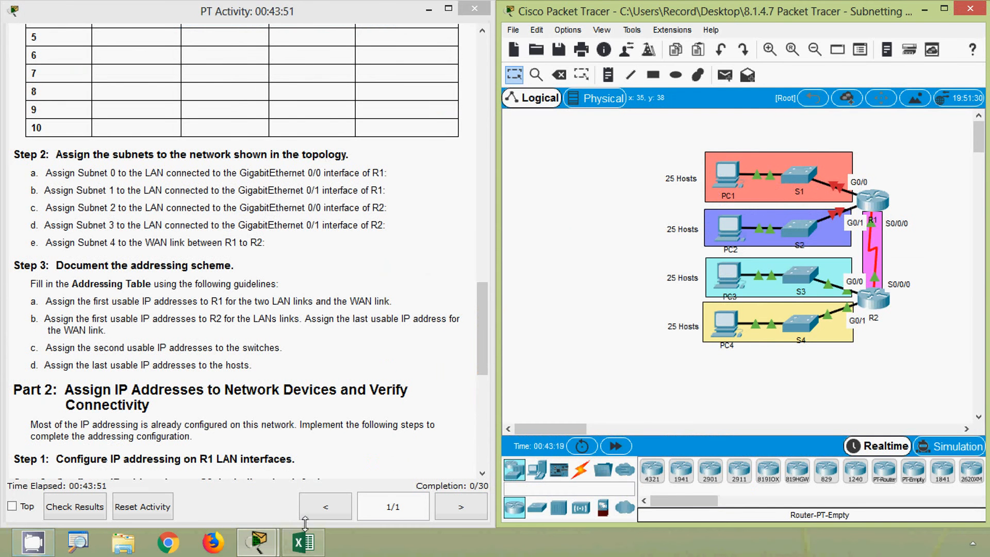
# Switch to Excel and renumber the subnet names in A10:A17, entering Network0 and Network1 and filling the series down to Network7.
pyautogui.click(307, 543)
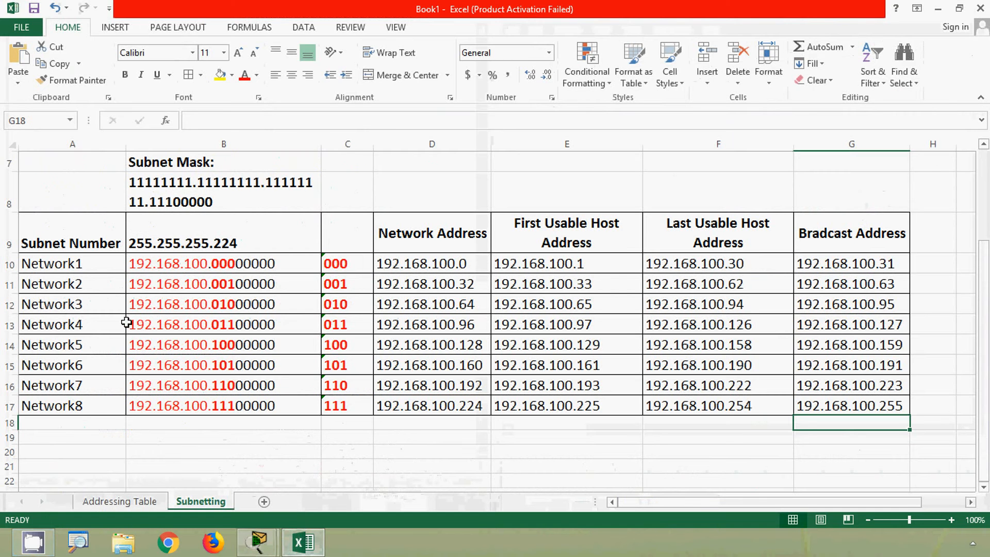
pyautogui.doubleClick(88, 265)
pyautogui.press('BackSpace')
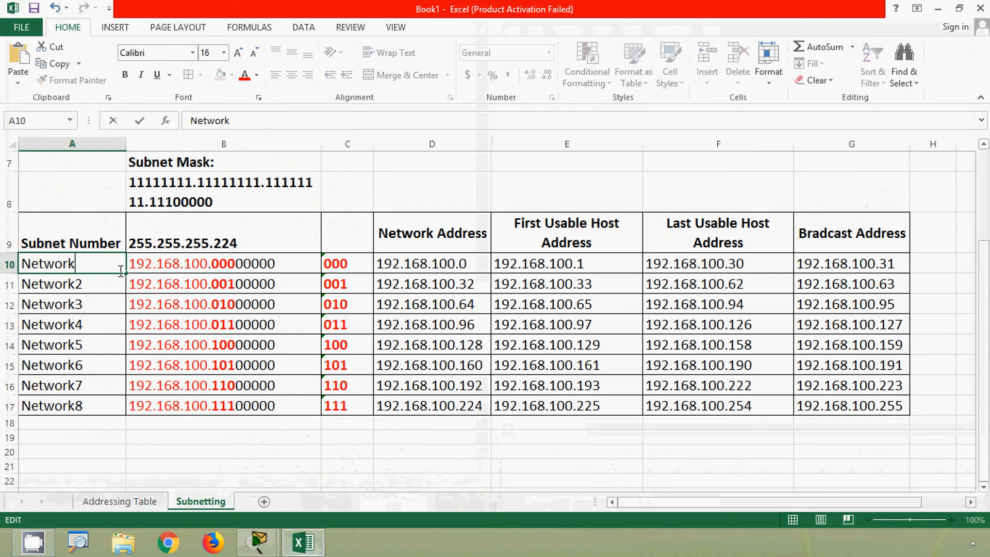
pyautogui.write('0')
pyautogui.press('Return')
pyautogui.doubleClick(102, 286)
pyautogui.press('BackSpace')
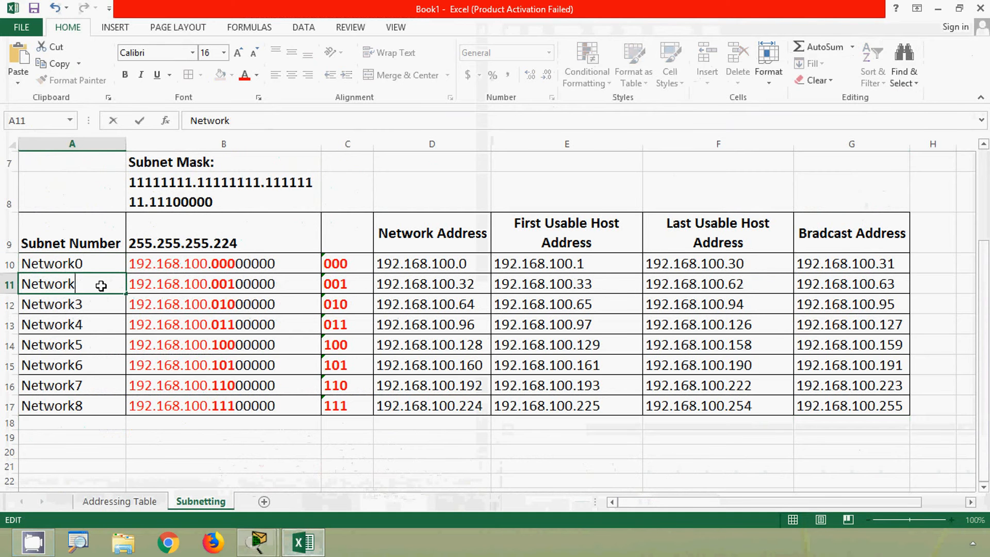
pyautogui.write('1')
pyautogui.press('Return')
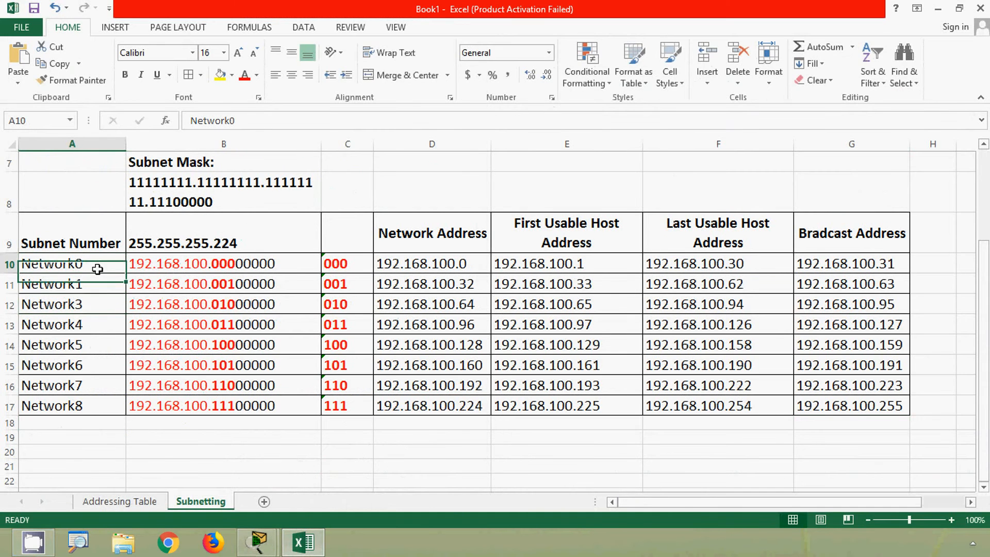
pyautogui.moveTo(95, 265); pyautogui.dragTo(126, 416)
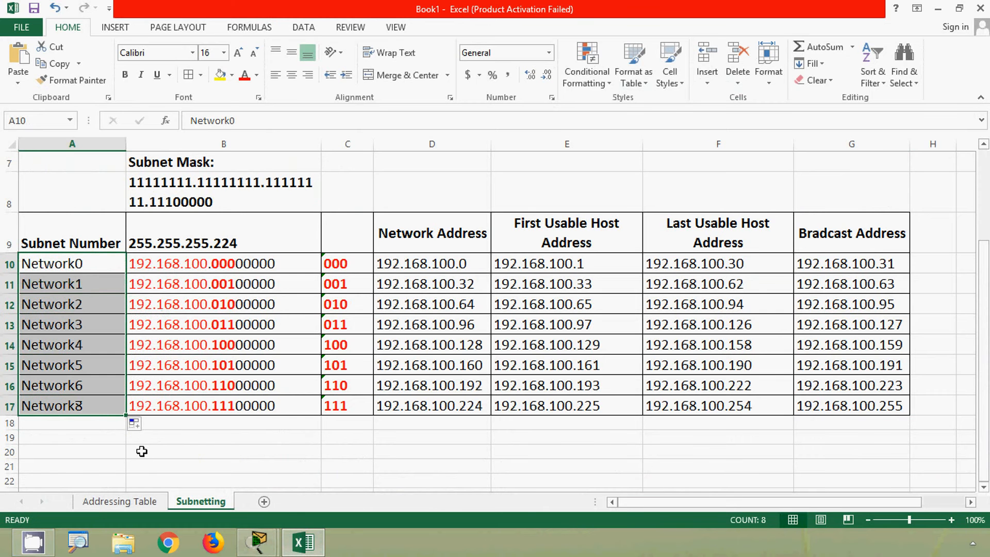
pyautogui.click(65, 341)
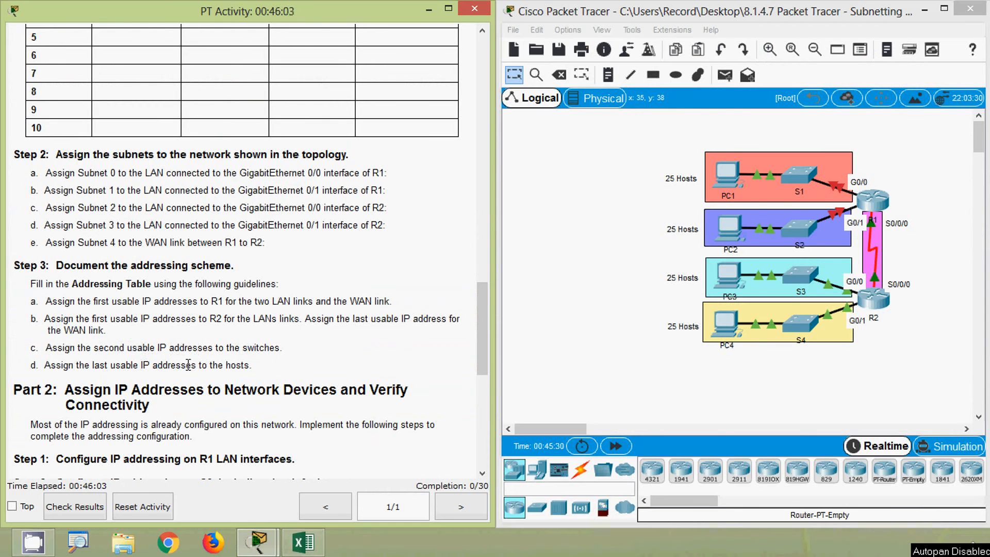
# Switch to Excel and copy Network0's first usable host address, 192.168.100.1, into the IP Address of R1's G0/0 on the Addressing Table sheet.
pyautogui.hotkey('alt', 'Tab')
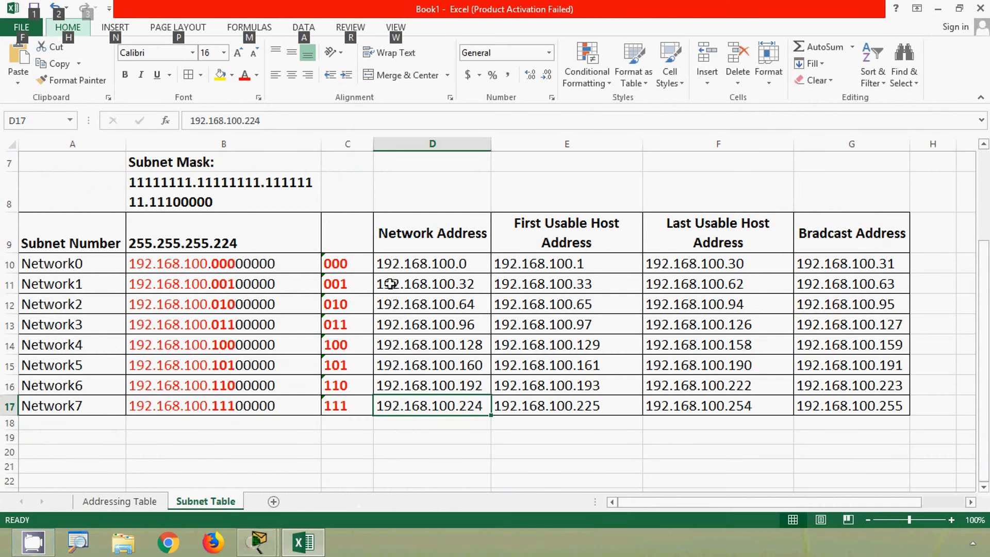
pyautogui.click(536, 264)
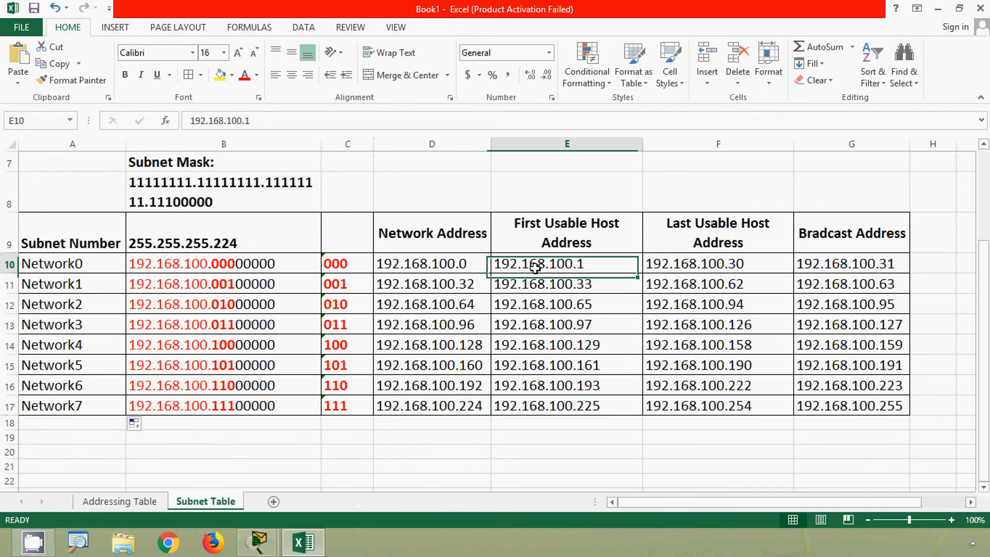
pyautogui.moveTo(257, 119); pyautogui.dragTo(169, 124)
pyautogui.hotkey('ctrl', 'c')
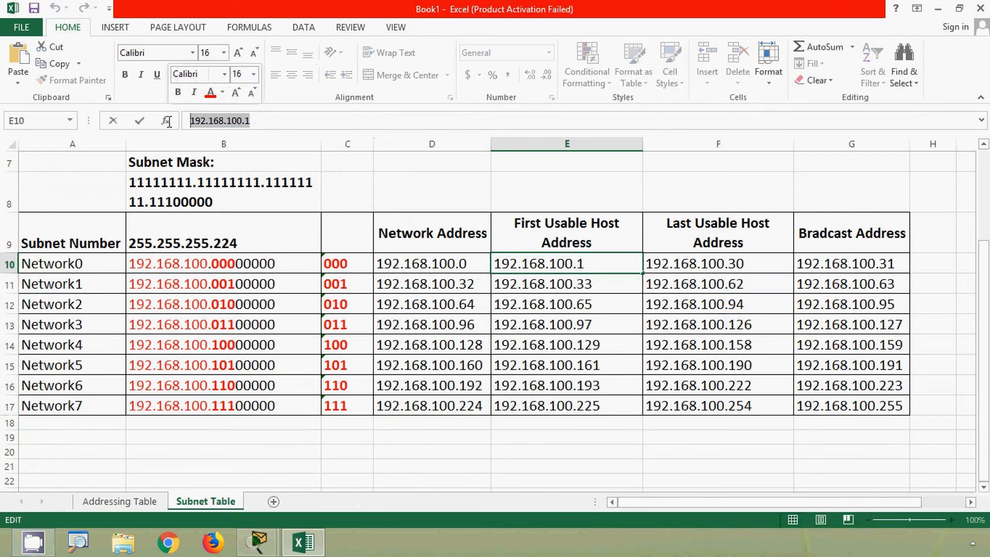
pyautogui.click(129, 501)
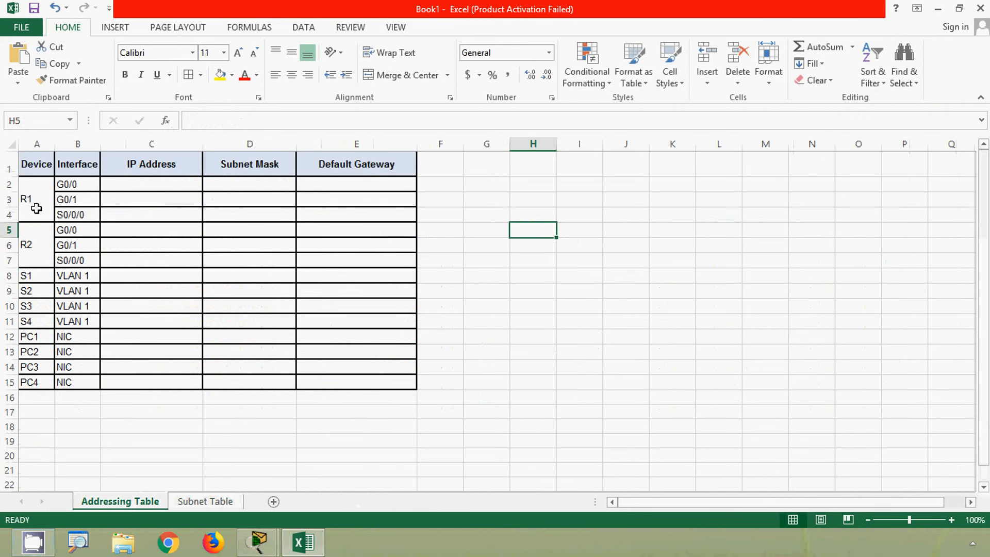
pyautogui.click(36, 208)
pyautogui.click(114, 187)
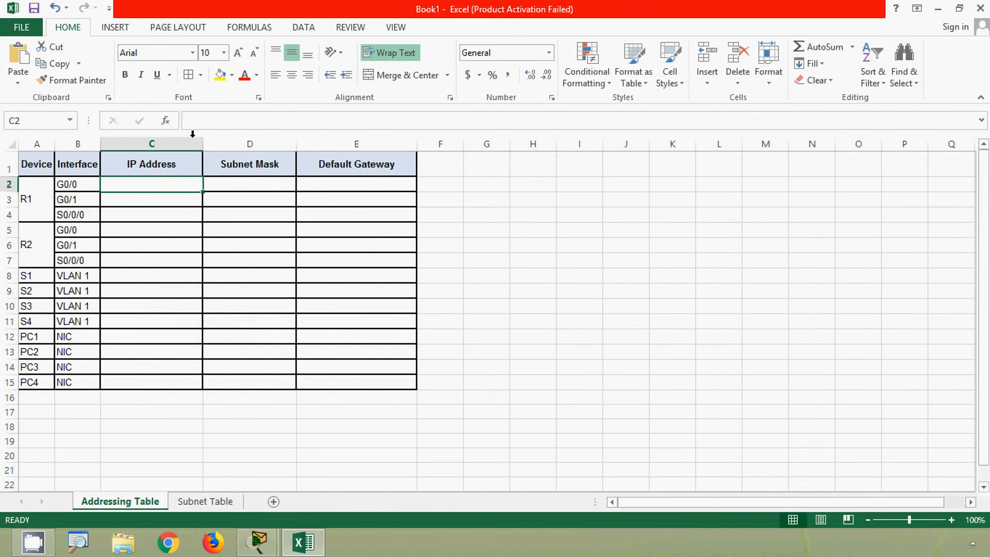
pyautogui.click(207, 125)
pyautogui.hotkey('ctrl', 'v')
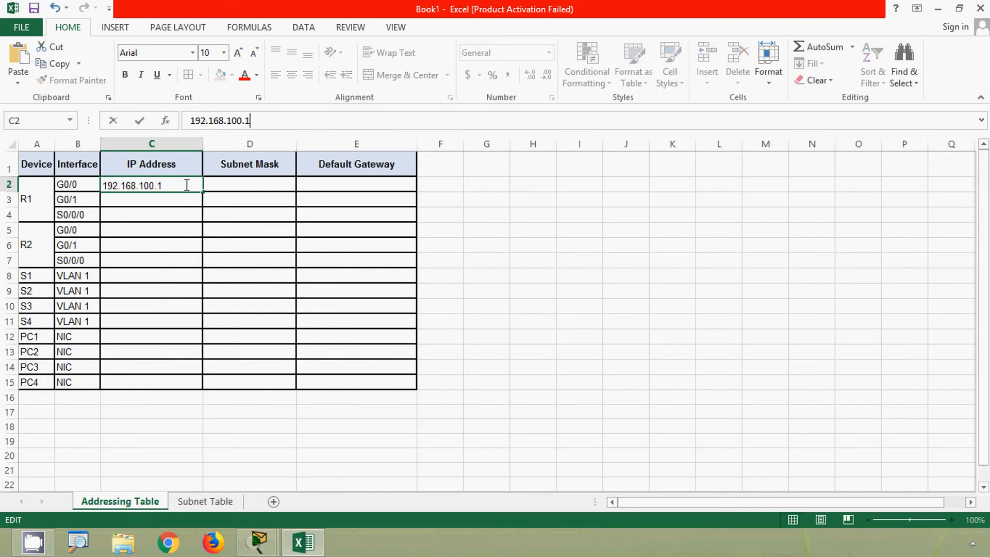
pyautogui.click(172, 196)
# Copy the subnet mask 255.255.255.224 from the Subnet Table sheet into the Subnet Mask cell of R1's G0/0.
pyautogui.click(221, 188)
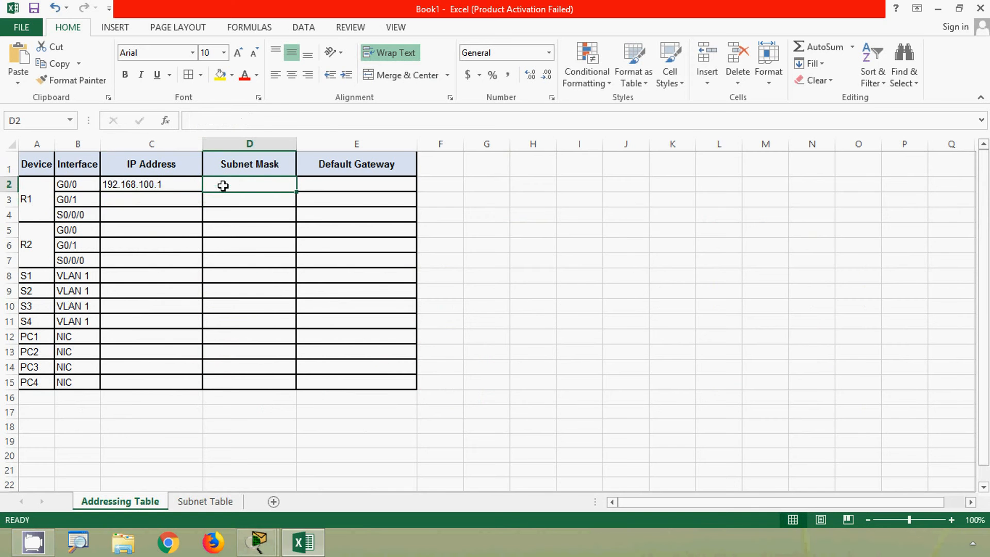
pyautogui.click(221, 501)
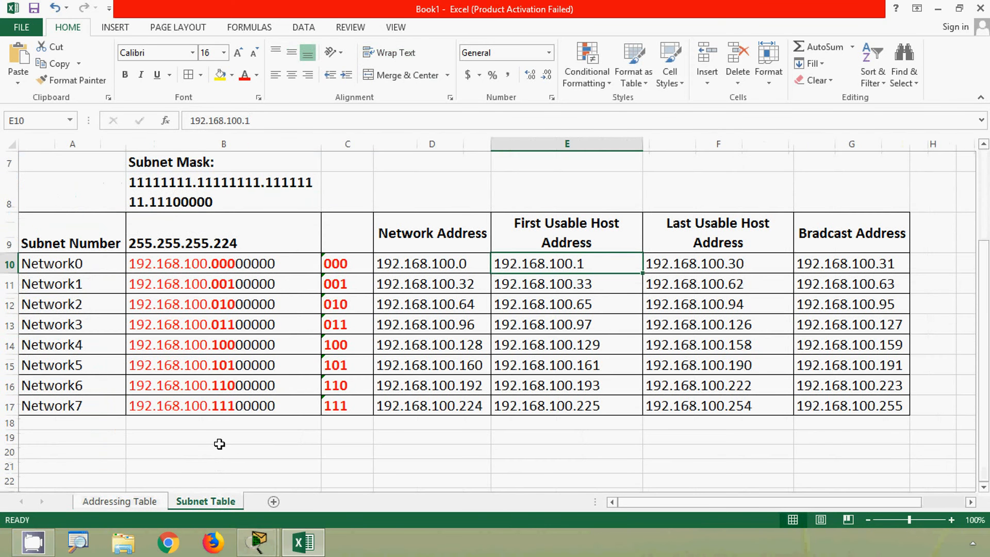
pyautogui.click(201, 246)
pyautogui.moveTo(269, 123); pyautogui.dragTo(184, 122)
pyautogui.hotkey('ctrl', 'c')
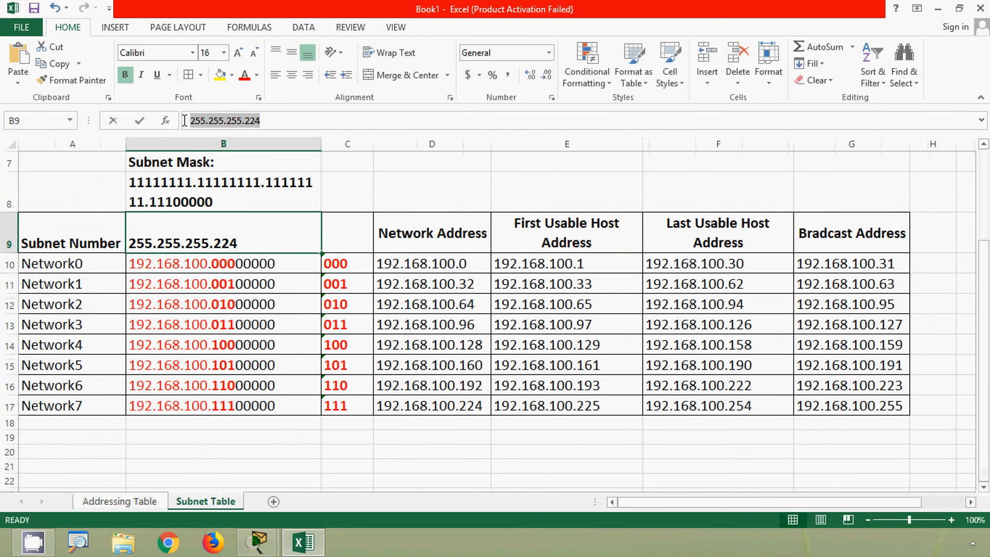
pyautogui.click(124, 498)
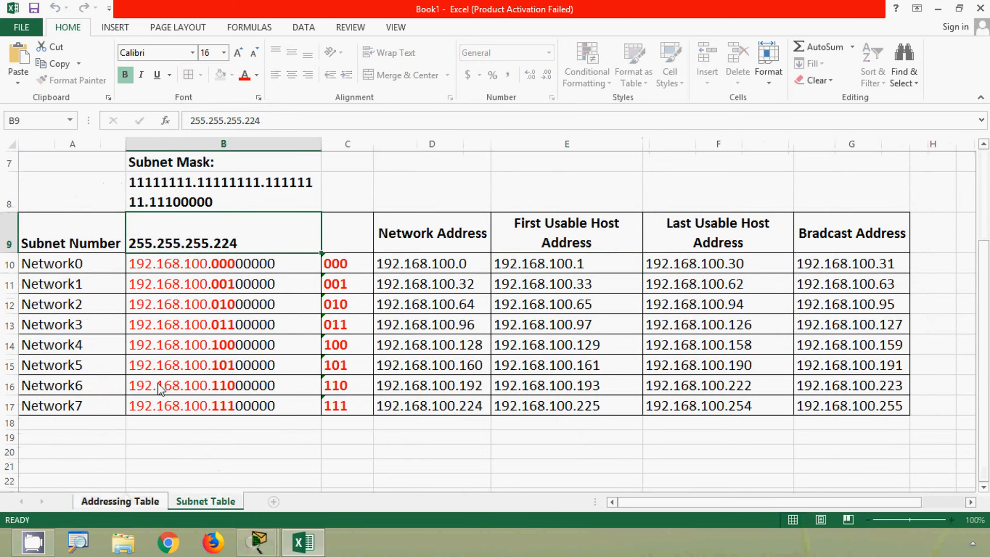
pyautogui.click(215, 120)
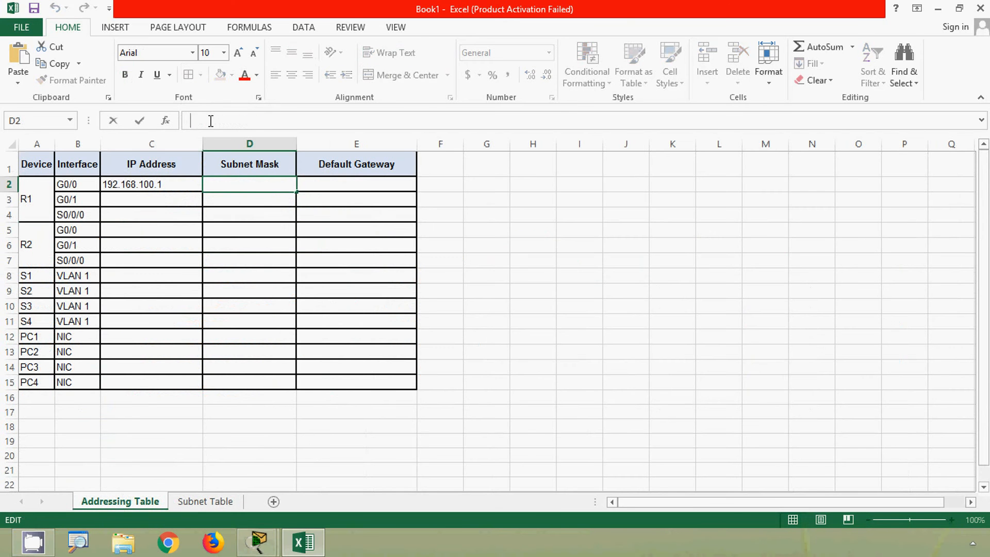
pyautogui.hotkey('ctrl', 'v')
# Enter NA as the default gateway for R1's G0/0 interface.
pyautogui.click(326, 178)
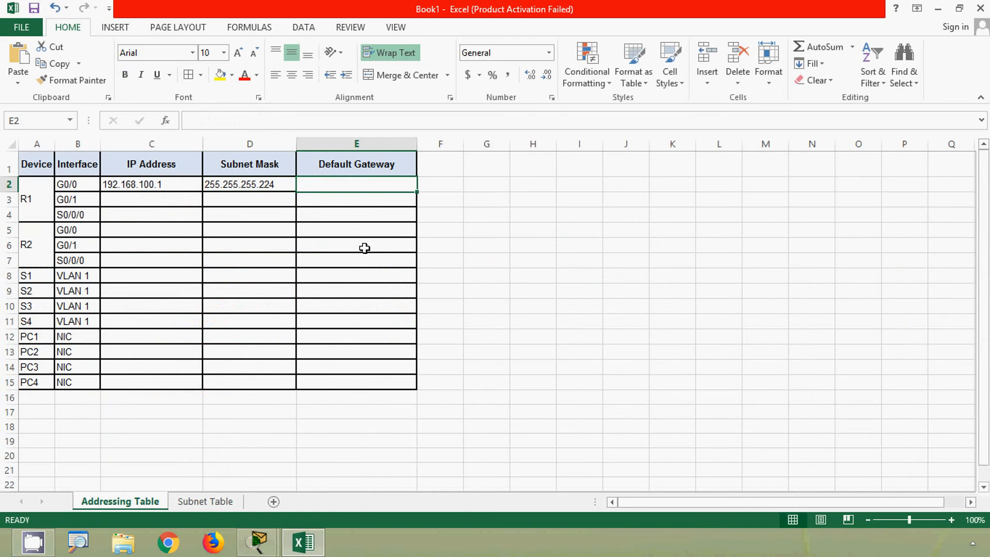
pyautogui.write('NA')
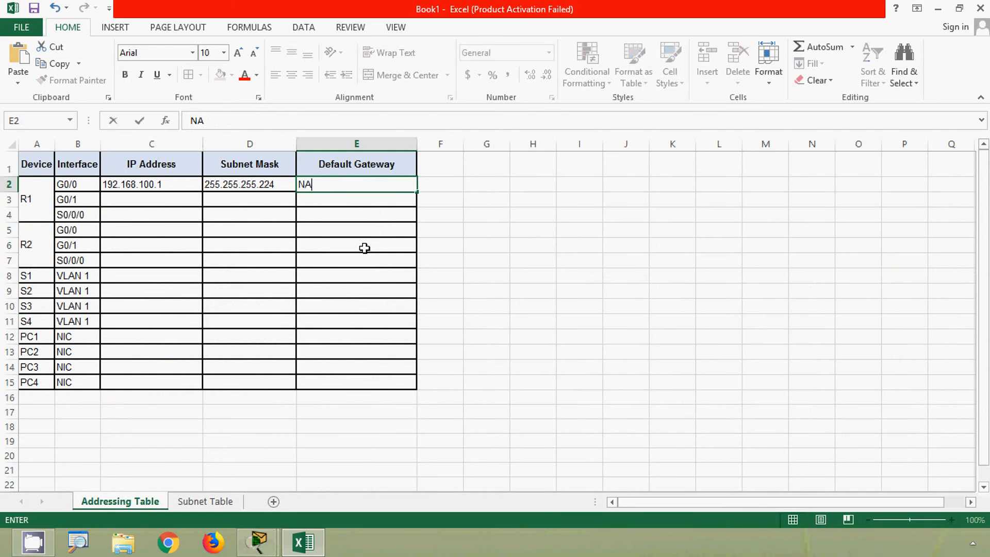
pyautogui.press('Return')
pyautogui.click(549, 246)
# Switch to Packet Tracer to check the topology and the Step 3 addressing guidelines, and return to Excel.
pyautogui.press('alt')
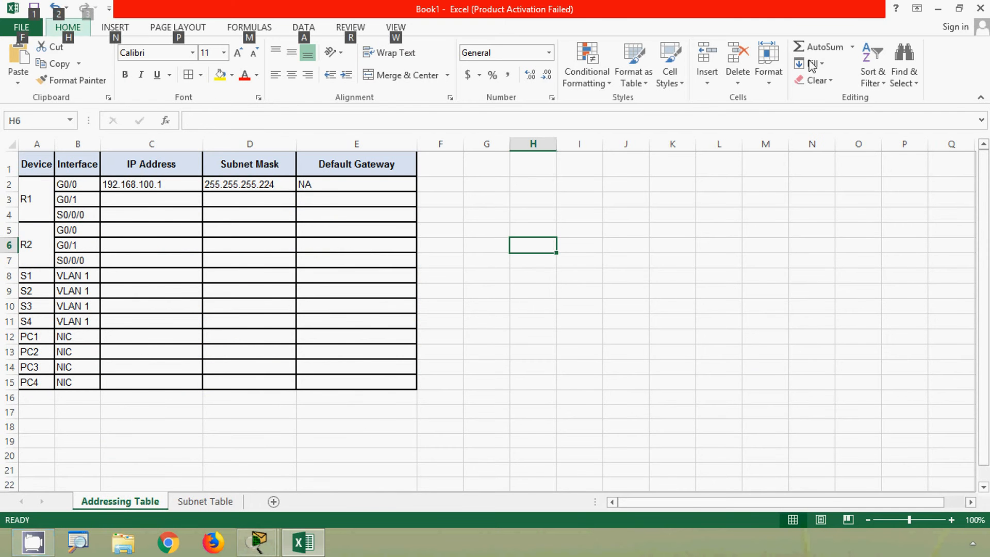
pyautogui.click(937, 9)
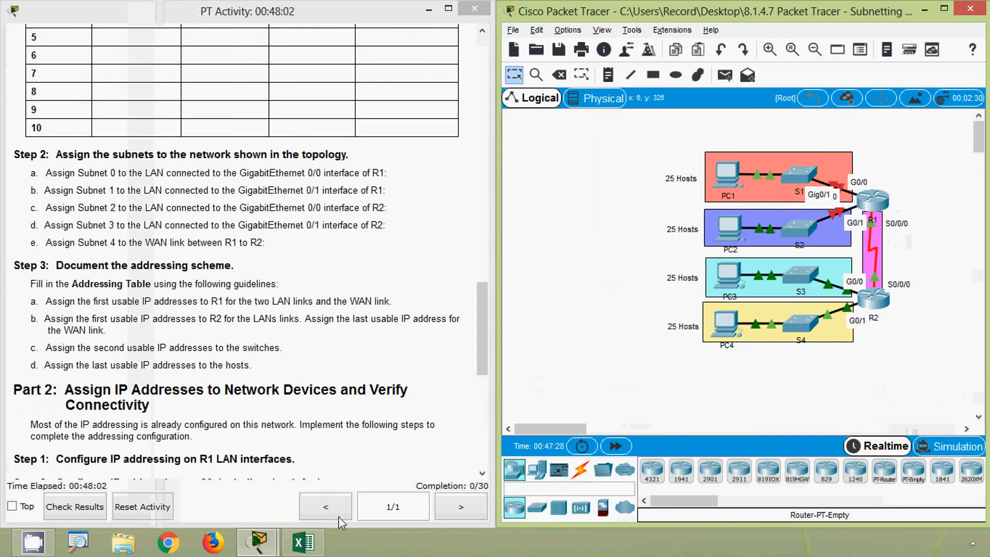
pyautogui.click(320, 545)
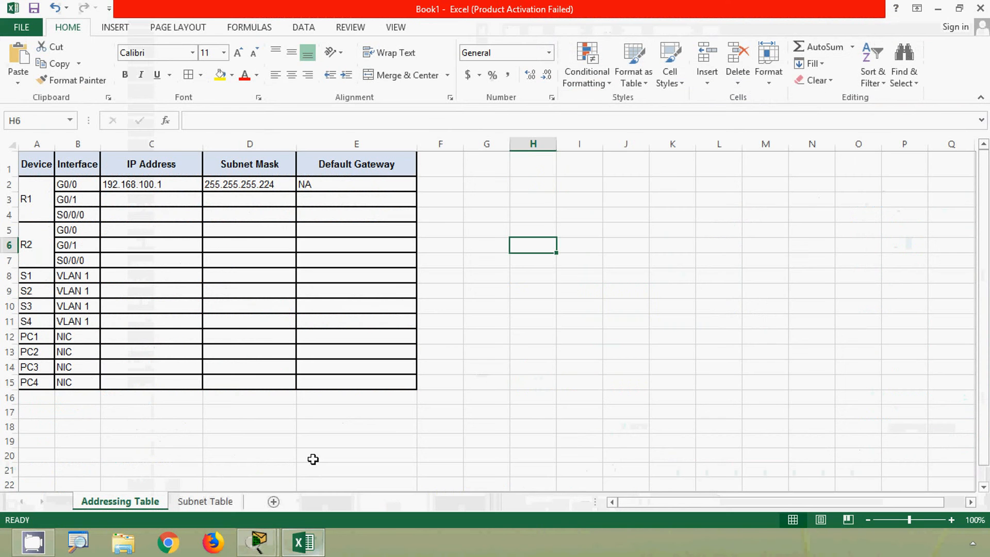
# Copy Network0's last usable host address, 192.168.100.30, from the Subnet Table sheet into PC1's IP Address on the Addressing Table sheet.
pyautogui.click(73, 337)
pyautogui.click(9, 336)
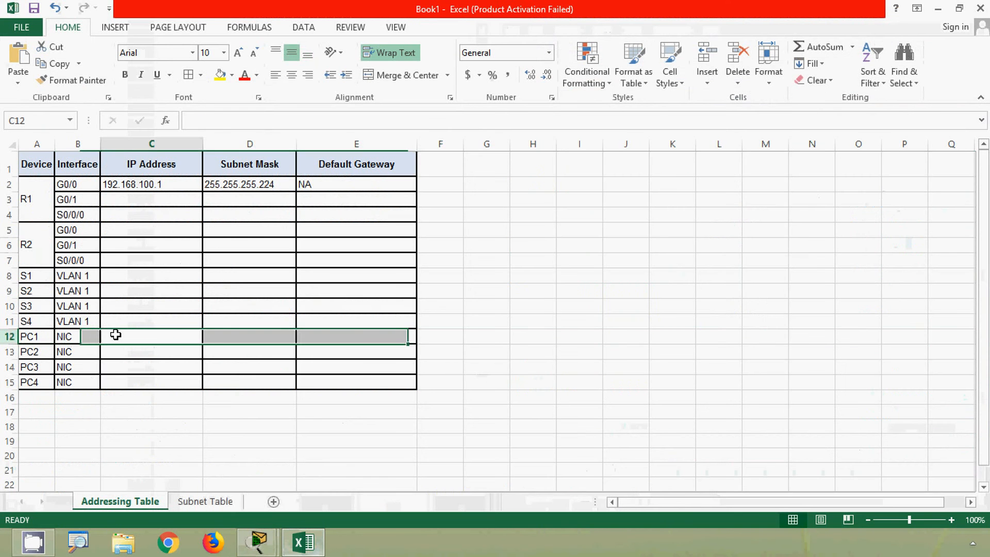
pyautogui.click(115, 334)
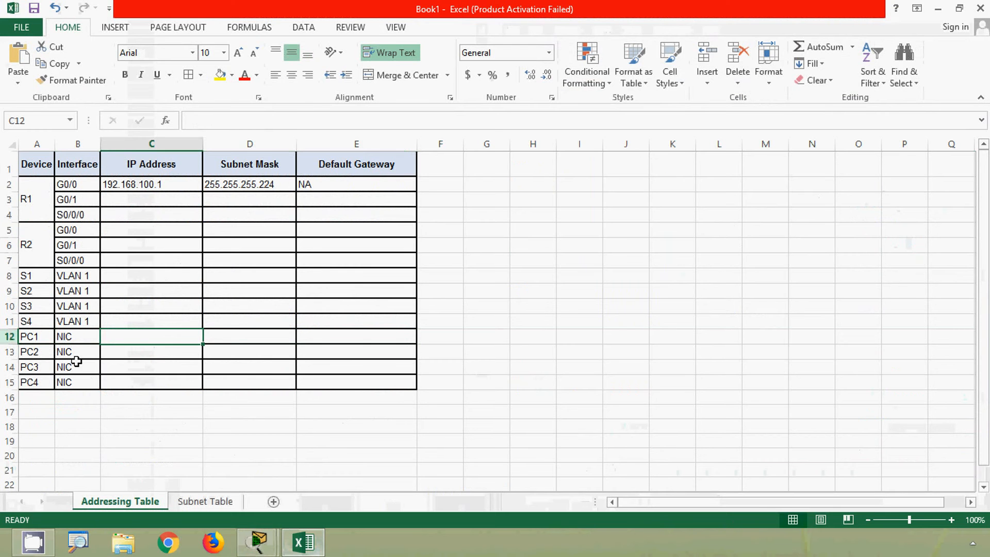
pyautogui.click(197, 505)
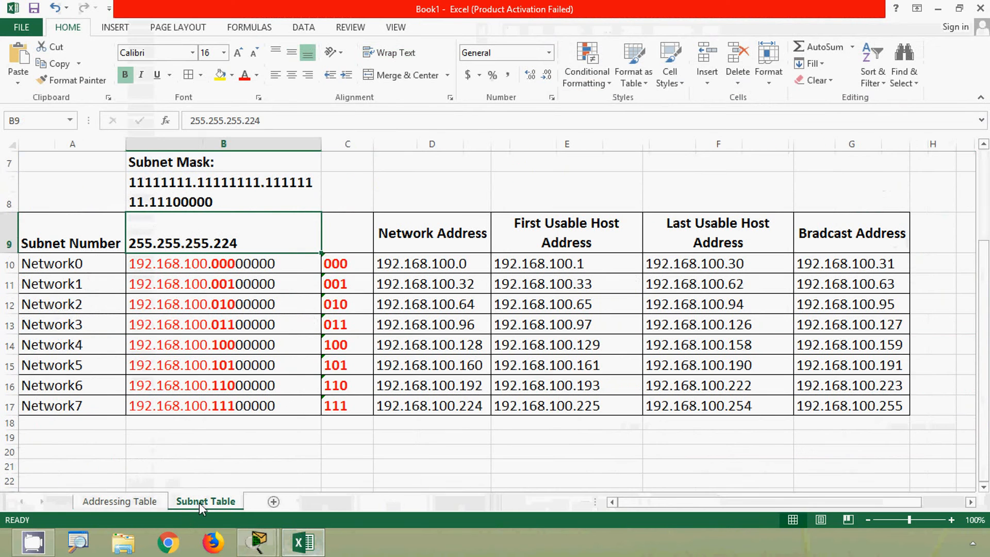
pyautogui.click(680, 266)
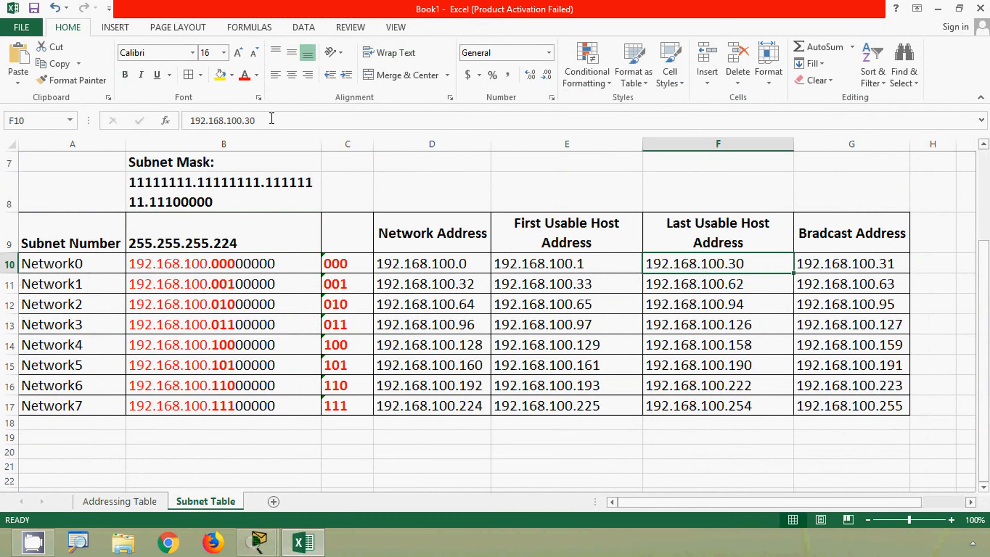
pyautogui.moveTo(258, 120); pyautogui.dragTo(190, 120)
pyautogui.hotkey('ctrl', 'c')
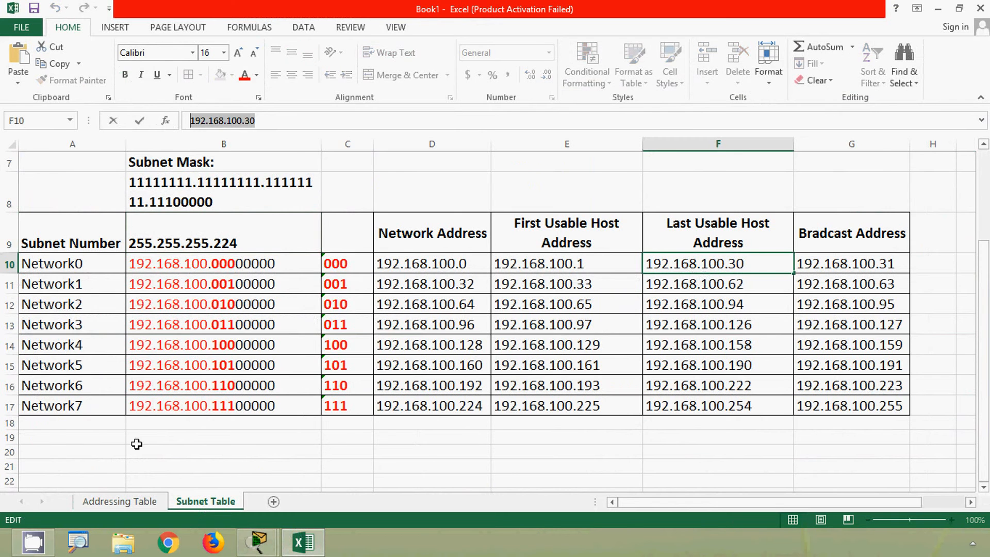
pyautogui.click(139, 502)
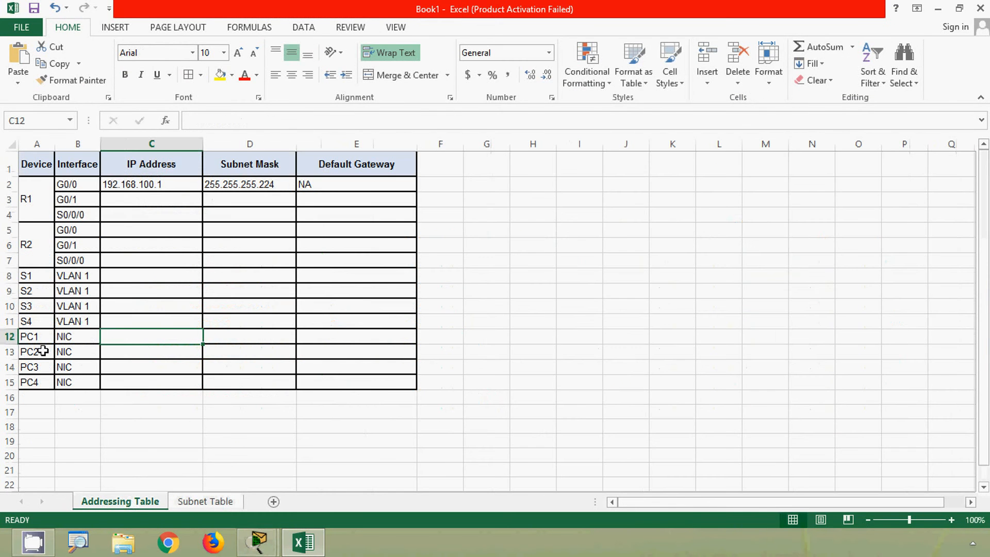
pyautogui.click(220, 124)
pyautogui.hotkey('ctrl', 'v')
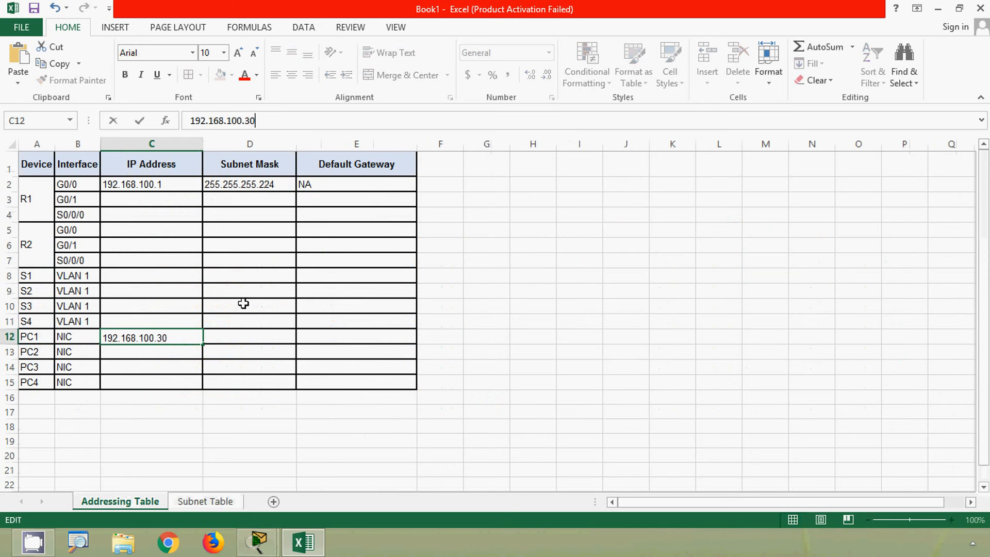
pyautogui.click(242, 335)
# Copy the subnet mask 255.255.255.224 from R1's G0/0 row into PC1's Subnet Mask cell.
pyautogui.click(234, 181)
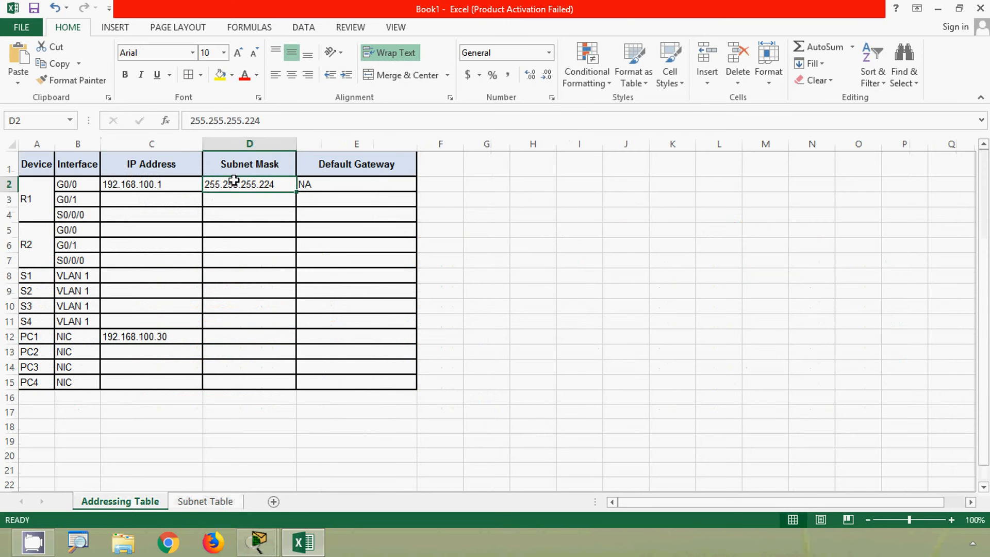
pyautogui.hotkey('ctrl', 'c')
pyautogui.click(214, 336)
pyautogui.hotkey('ctrl', 'v')
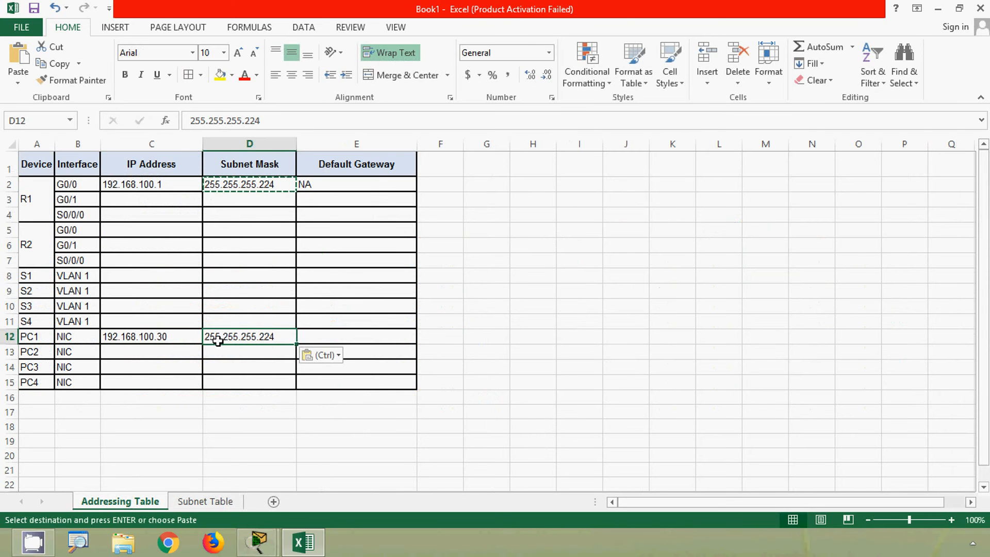
# Copy the IP address of R1's G0/0, 192.168.100.1, into PC1's Default Gateway cell.
pyautogui.click(315, 335)
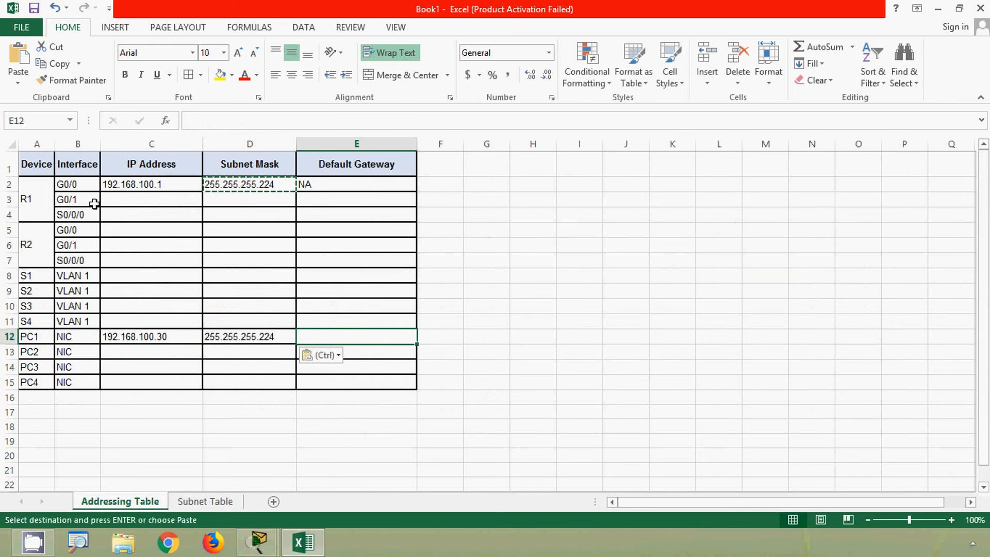
pyautogui.click(79, 186)
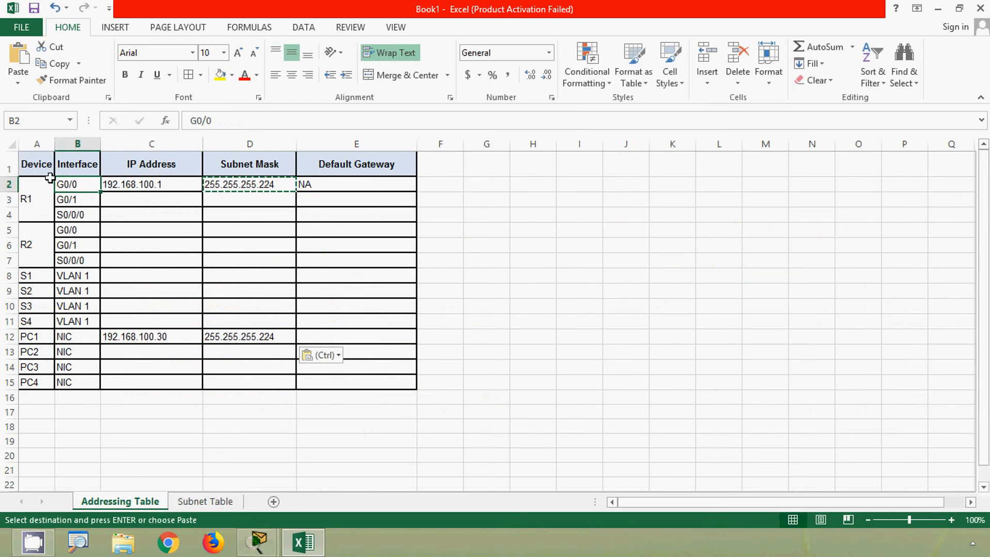
pyautogui.click(124, 186)
pyautogui.moveTo(251, 121); pyautogui.dragTo(193, 121)
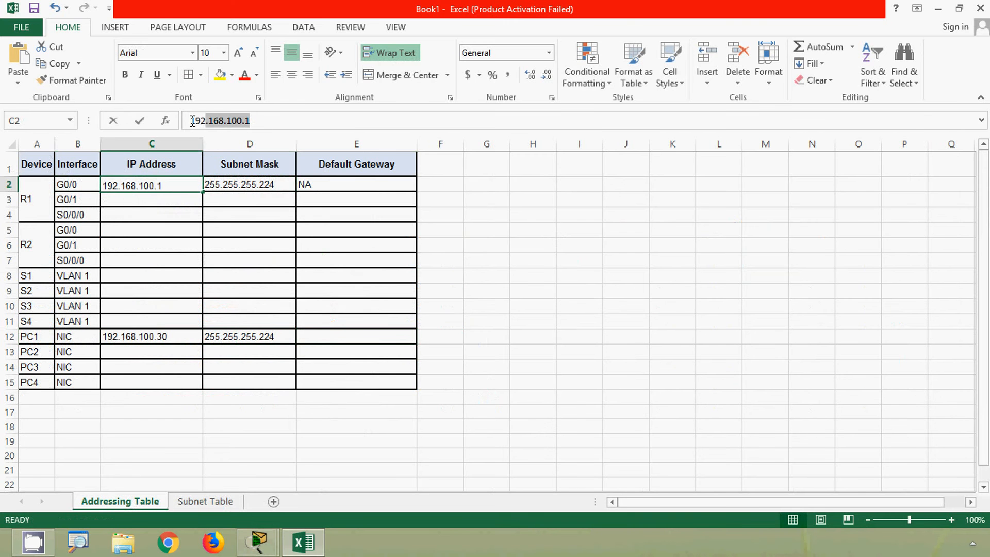
pyautogui.click(311, 334)
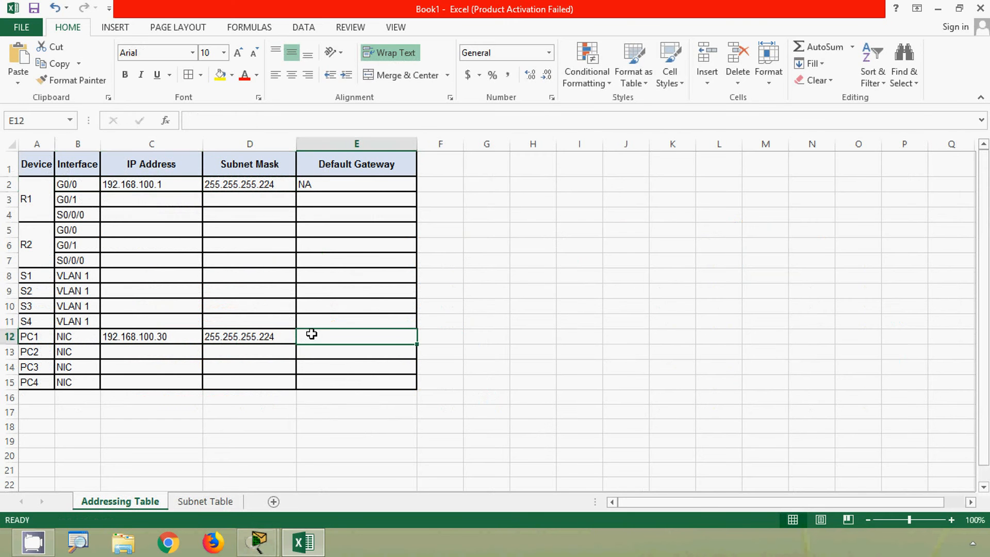
pyautogui.hotkey('ctrl', 'v')
pyautogui.click(441, 276)
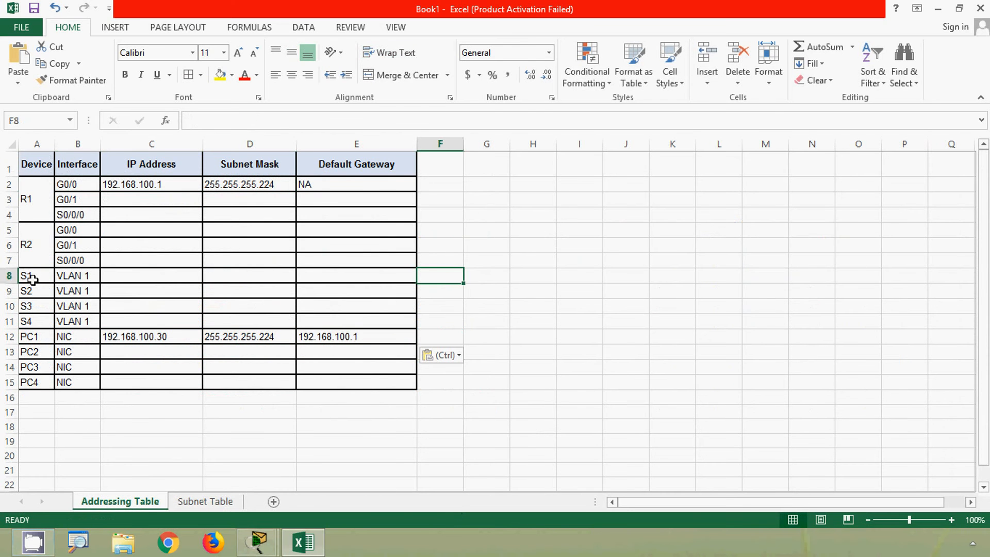
# Enter 192.168.100.2, the second usable Network0 address, as the IP Address of S1's VLAN 1, reusing the copied R1 G0/0 address.
pyautogui.click(8, 275)
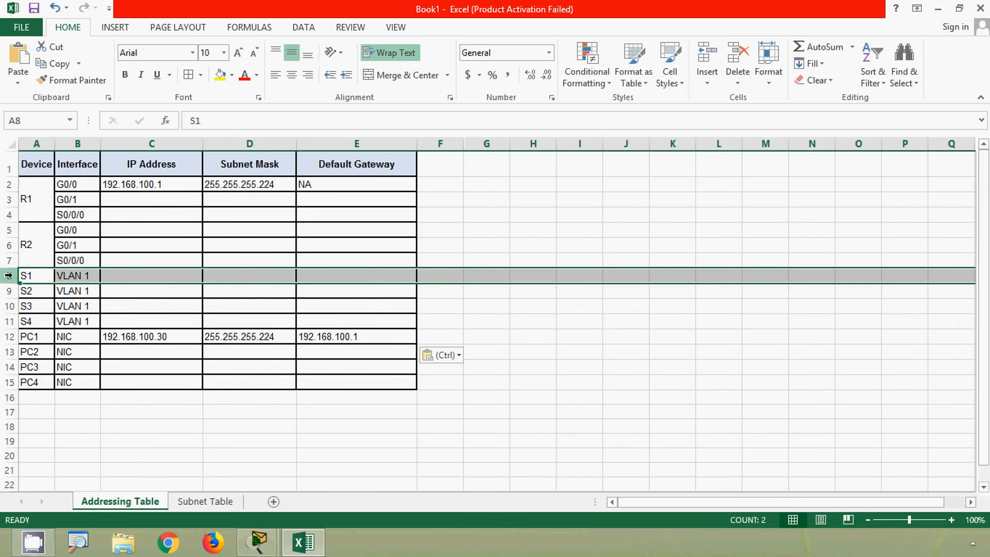
pyautogui.click(127, 279)
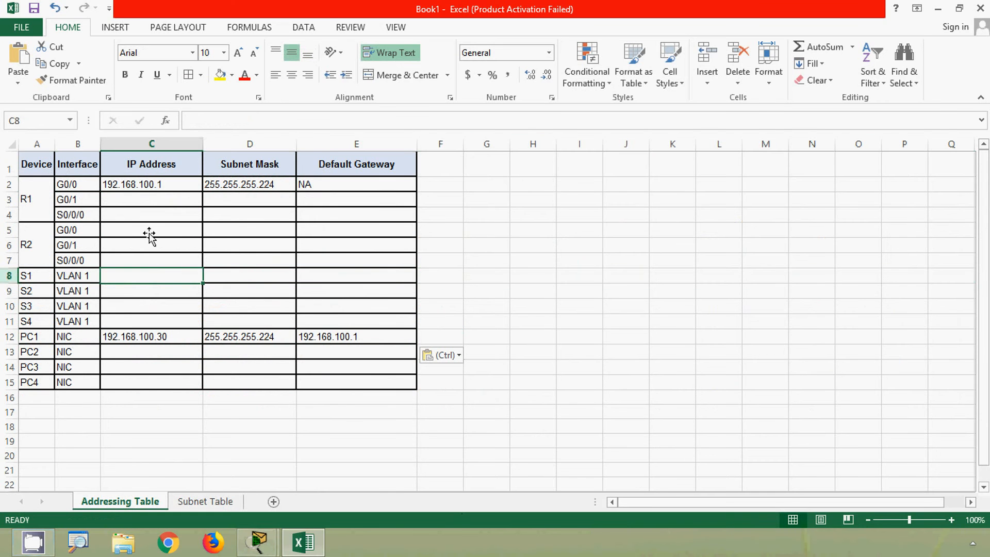
pyautogui.click(163, 191)
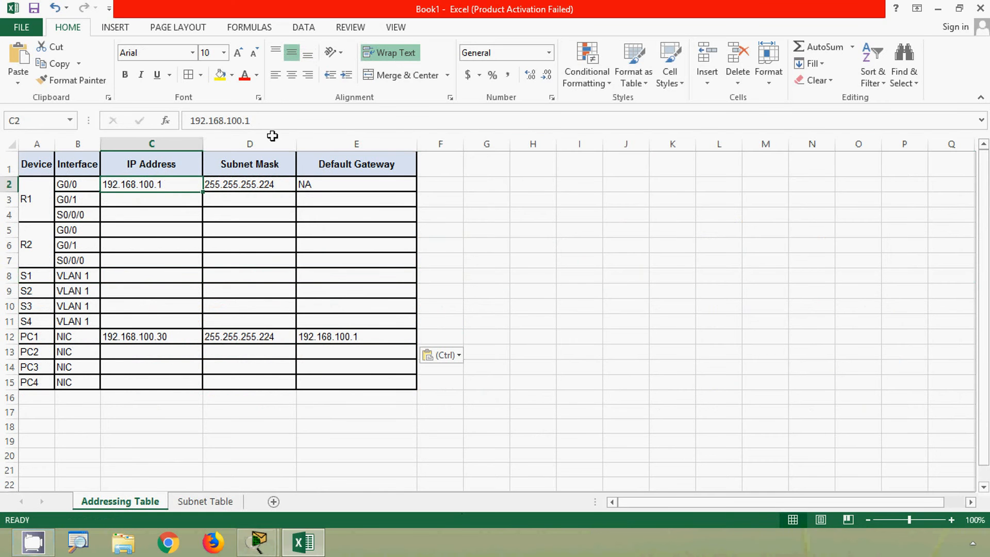
pyautogui.moveTo(275, 120); pyautogui.dragTo(173, 119)
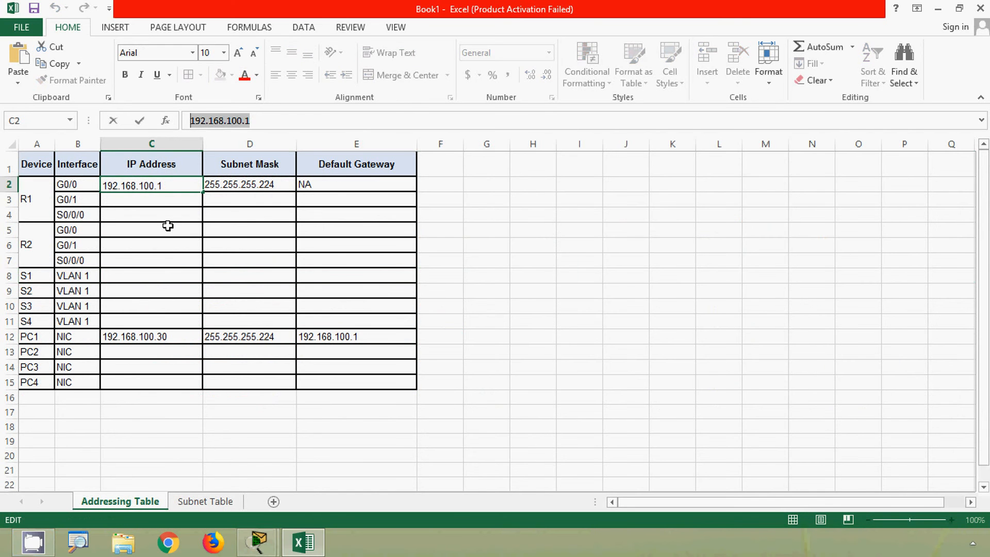
pyautogui.click(123, 278)
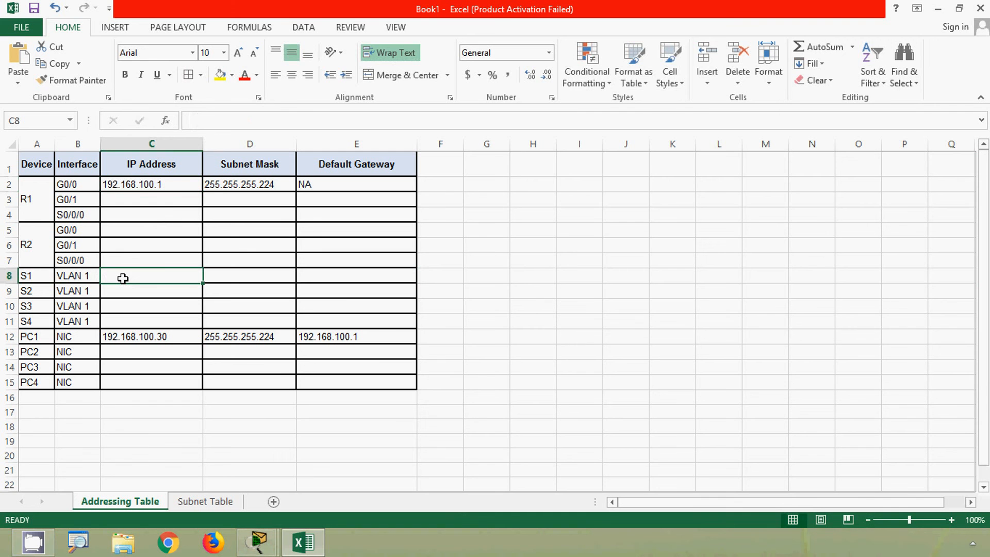
pyautogui.click(207, 121)
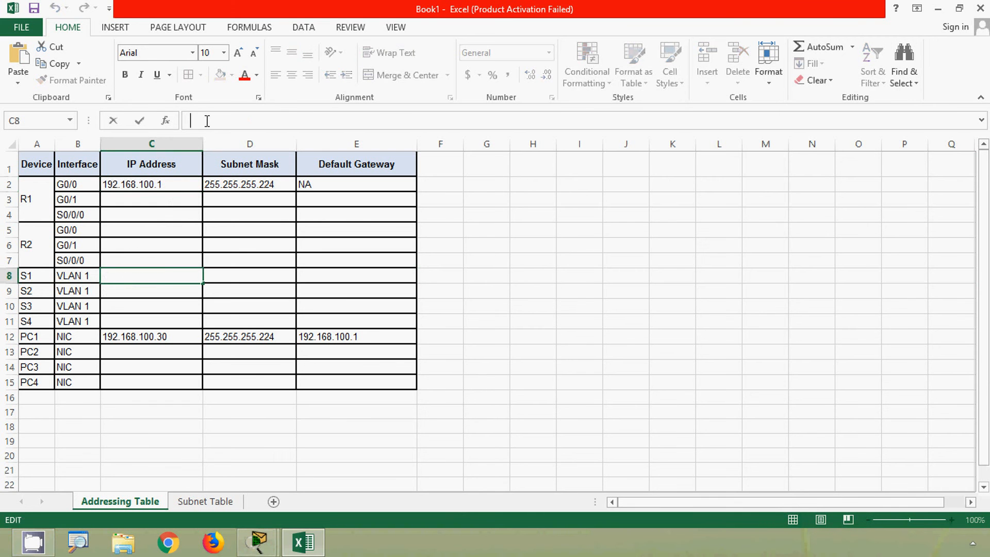
pyautogui.hotkey('ctrl', 'v')
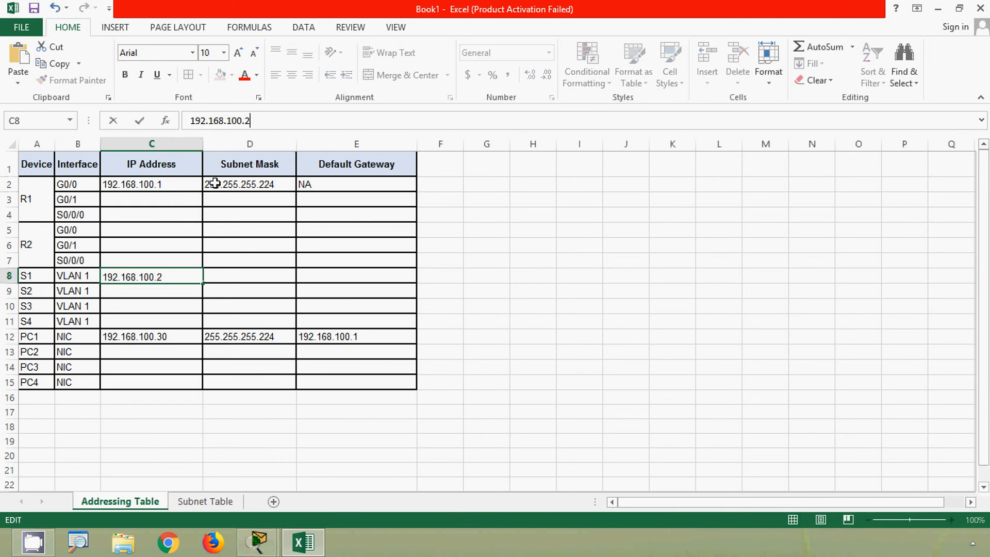
pyautogui.click(215, 276)
# Copy PC1's subnet mask 255.255.255.224 into the Subnet Mask cell of S1's VLAN 1.
pyautogui.click(221, 338)
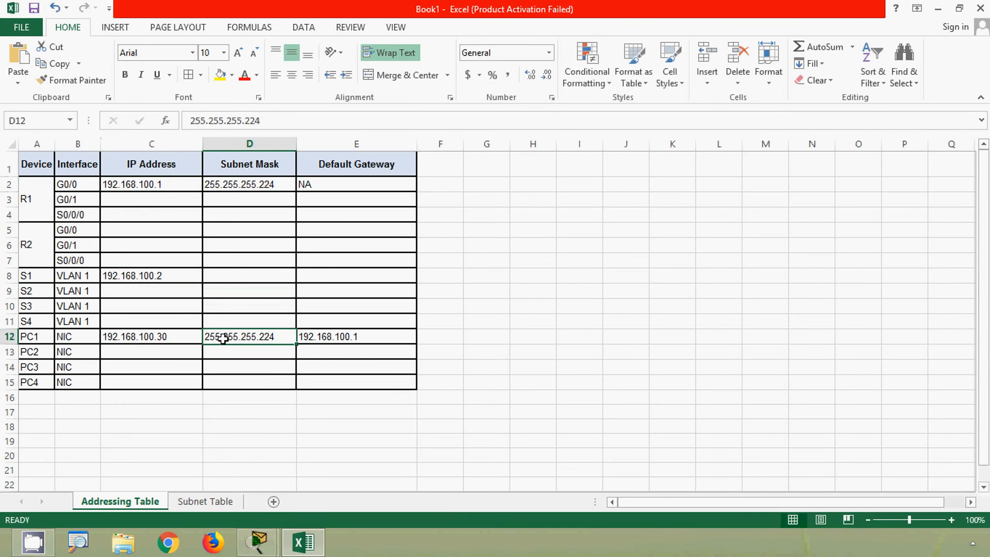
pyautogui.hotkey('ctrl', 'c')
pyautogui.click(225, 275)
pyautogui.hotkey('ctrl', 'v')
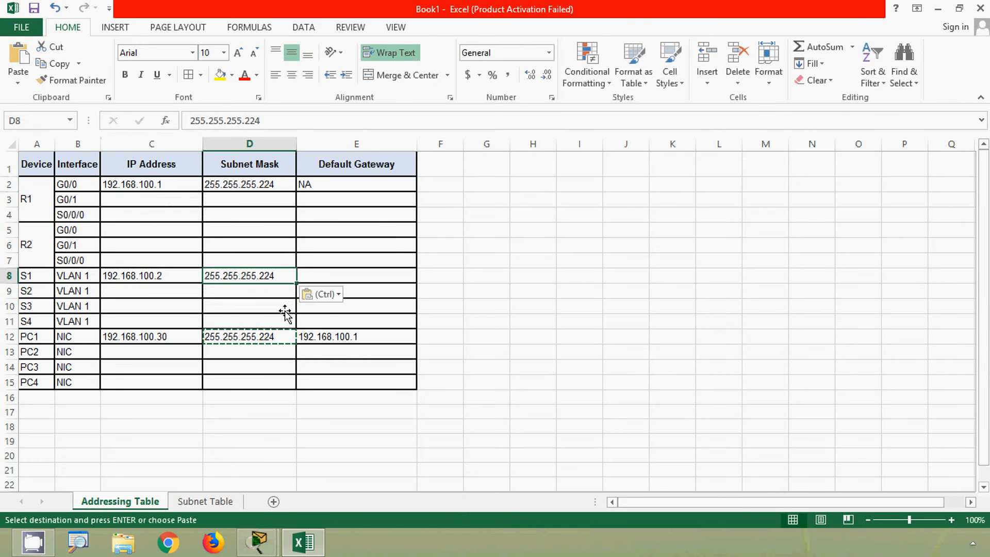
# Copy PC1's default gateway 192.168.100.1 into the Default Gateway cell of S1's VLAN 1.
pyautogui.click(312, 335)
pyautogui.hotkey('ctrl', 'c')
pyautogui.click(325, 275)
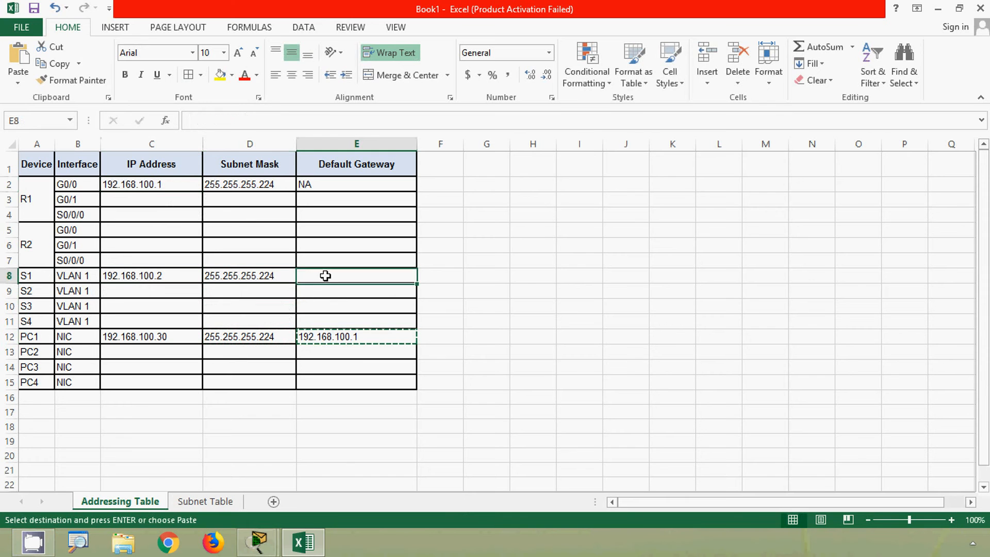
pyautogui.hotkey('ctrl', 'v')
pyautogui.click(439, 273)
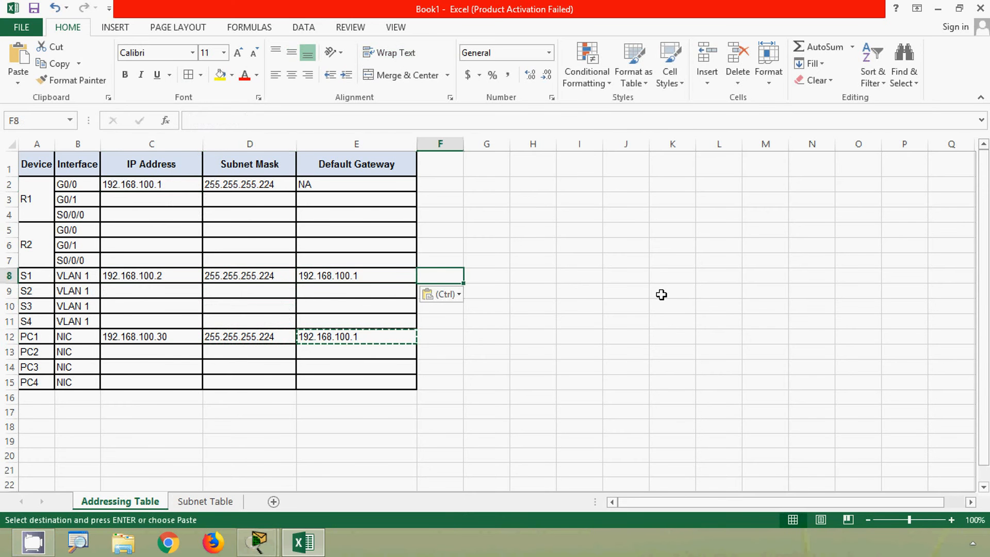
# Switch to Packet Tracer and check the Step 2 instruction for Subnet 1 against R1's G0/1 LAN in the topology.
pyautogui.hotkey('alt', 'Tab')
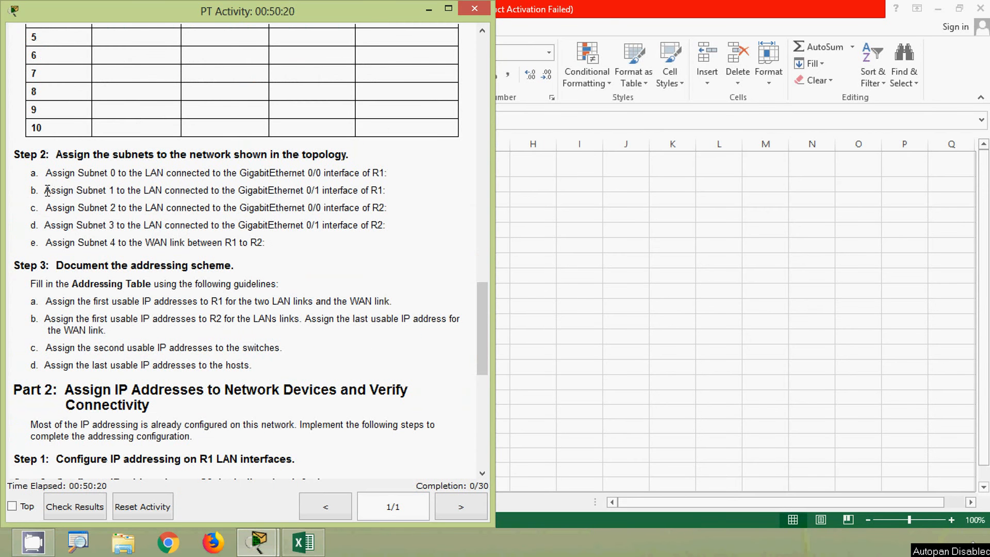
pyautogui.moveTo(47, 190); pyautogui.dragTo(385, 193)
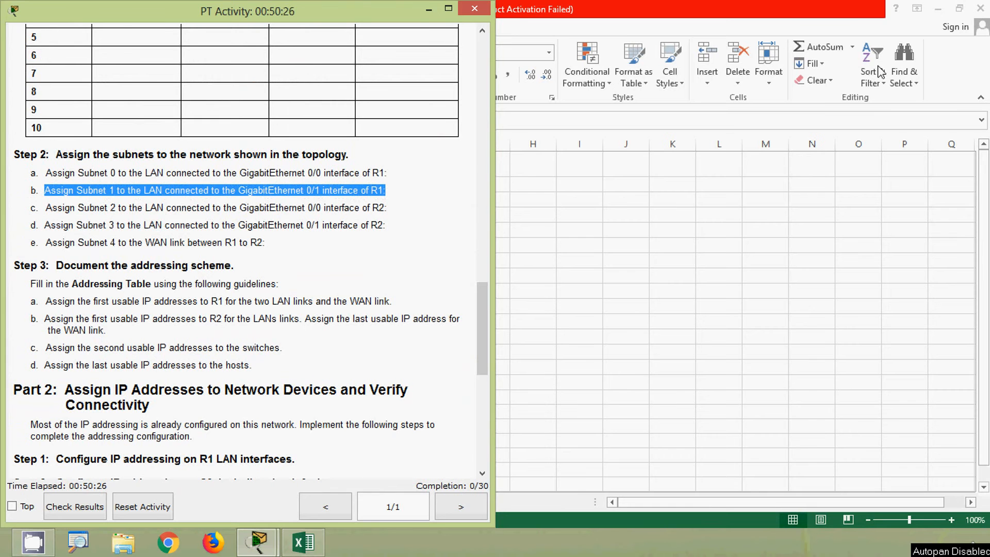
pyautogui.click(938, 9)
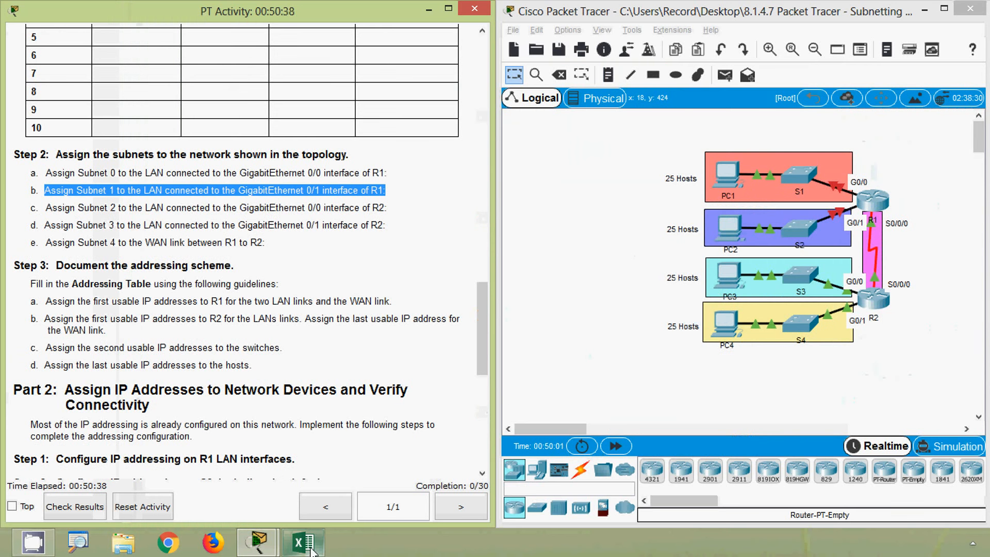
# Switch to Excel and copy Network1's first usable host address, 192.168.100.33, into the IP Address of R1's G0/1 on the Addressing Table sheet.
pyautogui.click(305, 542)
pyautogui.click(215, 507)
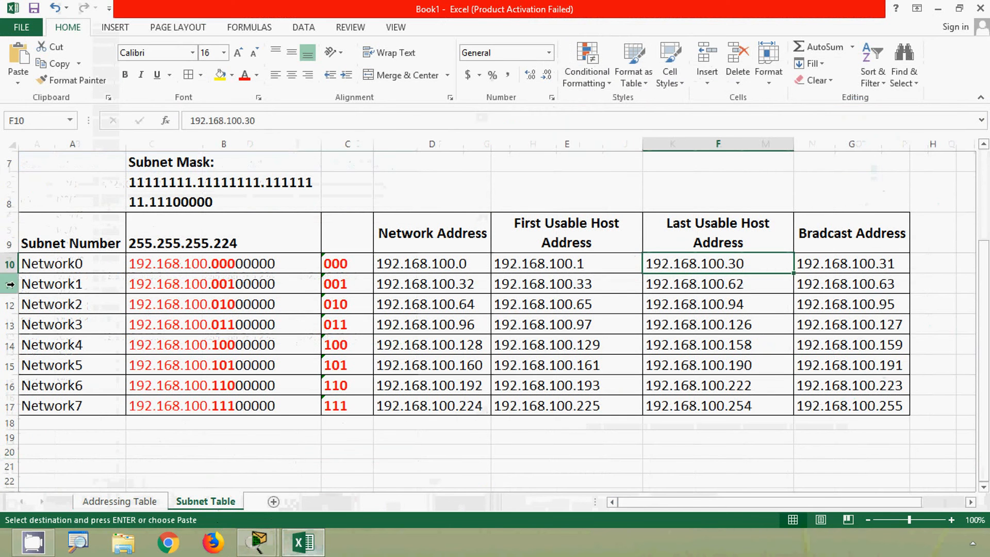
pyautogui.click(10, 284)
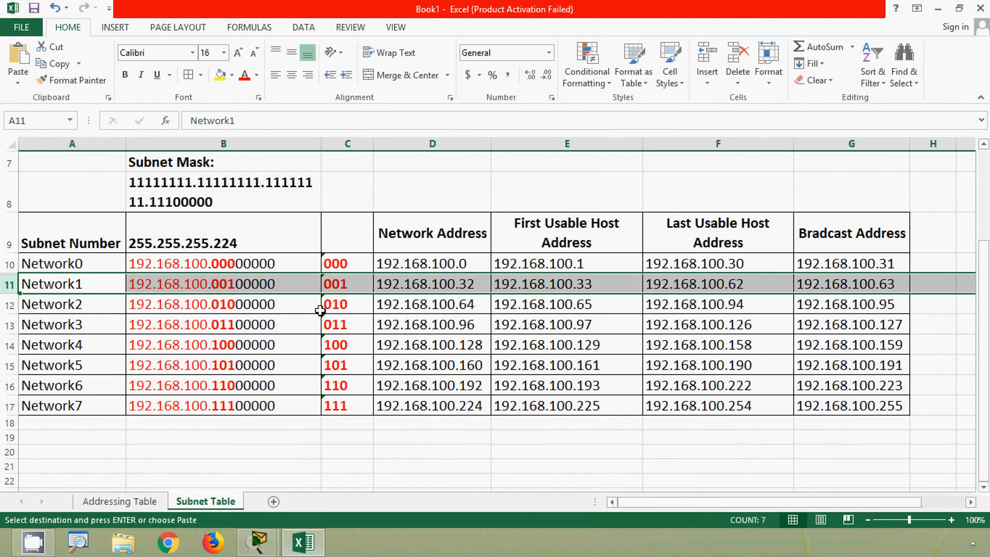
pyautogui.press('alt')
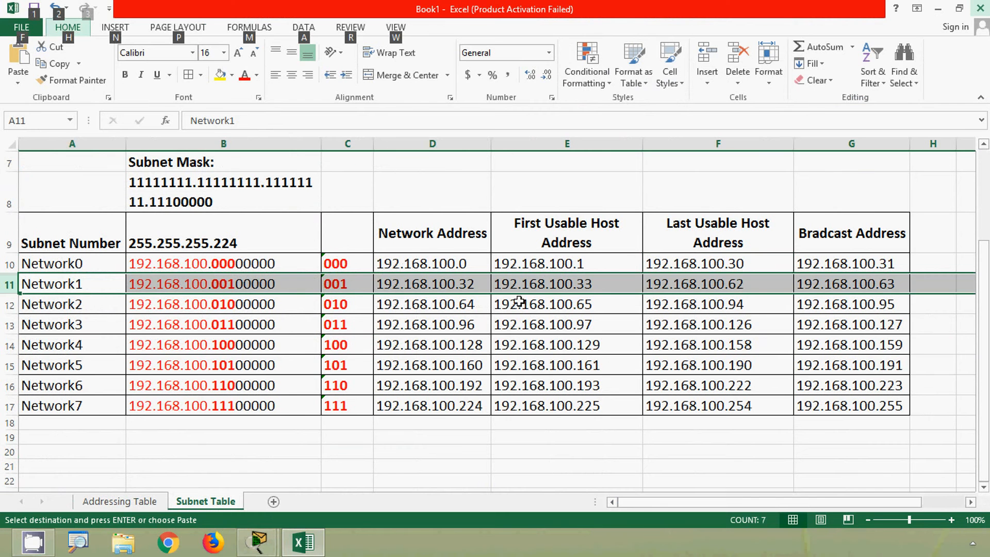
pyautogui.click(531, 286)
pyautogui.moveTo(260, 121); pyautogui.dragTo(172, 116)
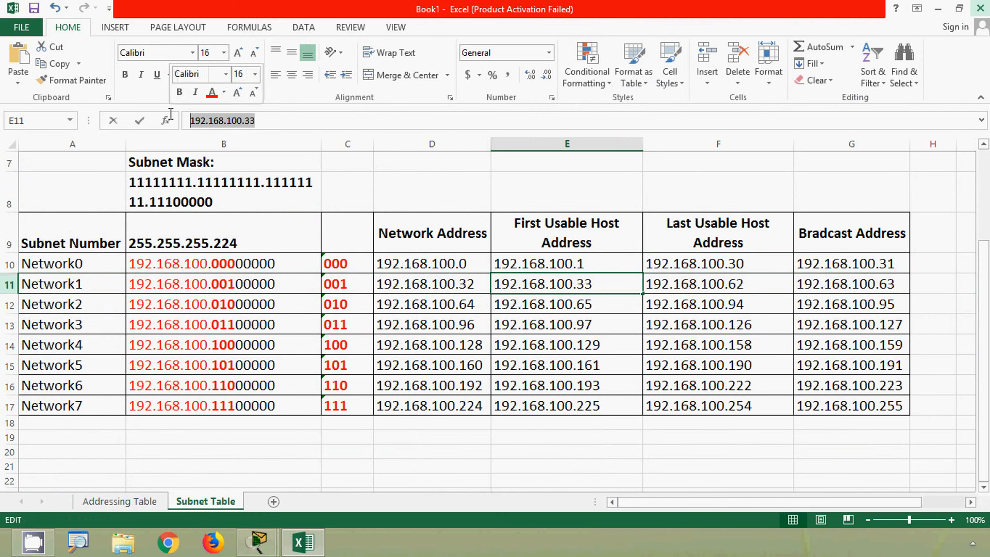
pyautogui.click(145, 501)
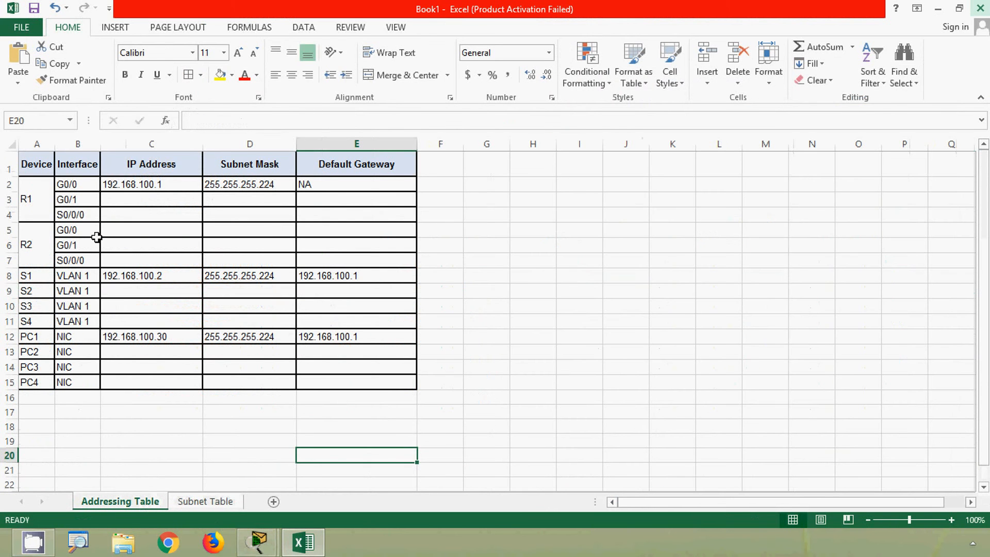
pyautogui.click(125, 205)
pyautogui.hotkey('ctrl', 'v')
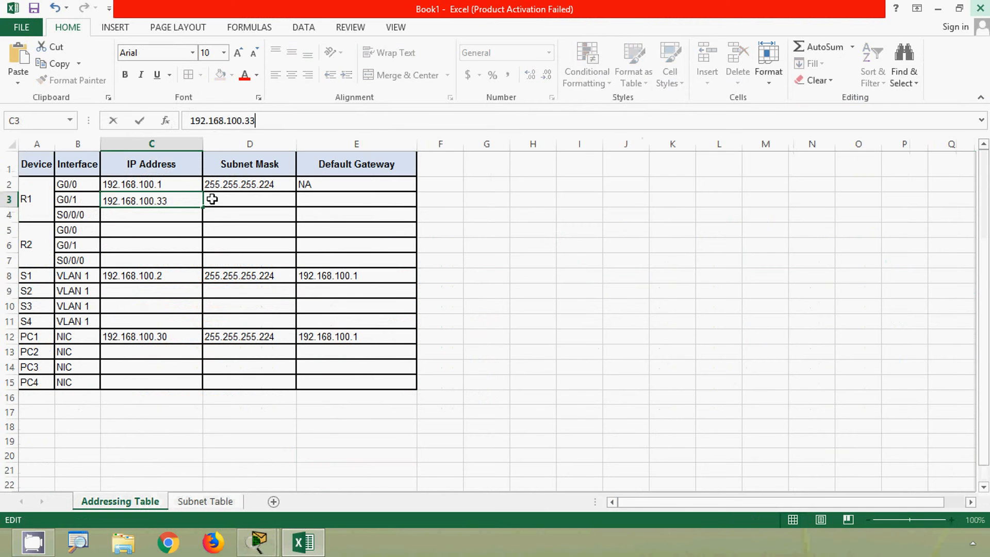
pyautogui.click(210, 198)
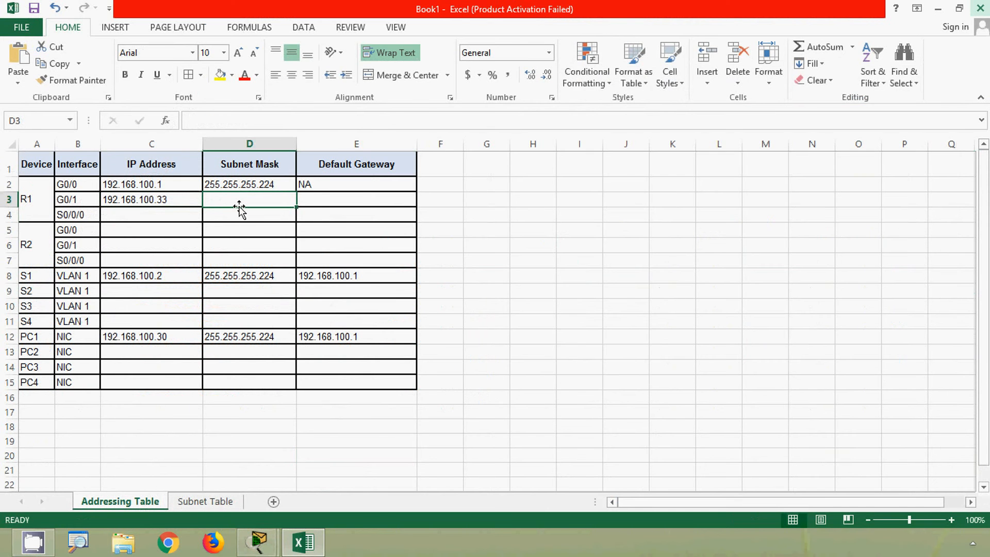
# Complete R1's G0/1 row with subnet mask 255.255.255.224 and default gateway NA.
pyautogui.hotkey('ctrl', 'v')
pyautogui.click(312, 201)
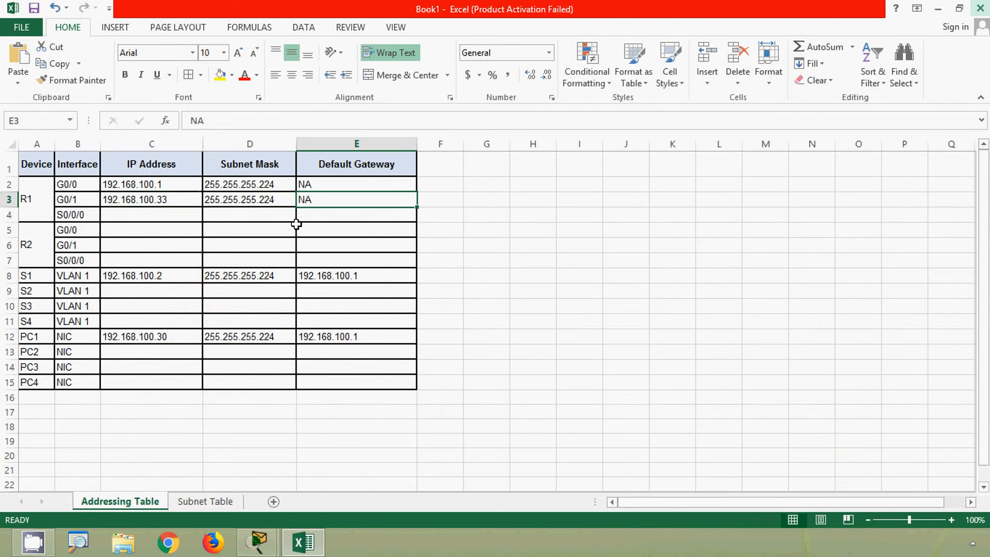
# Give S2's VLAN 1 the IP address 192.168.100.34, based on R1's G0/1 address, and the subnet mask 255.255.255.224.
pyautogui.click(160, 292)
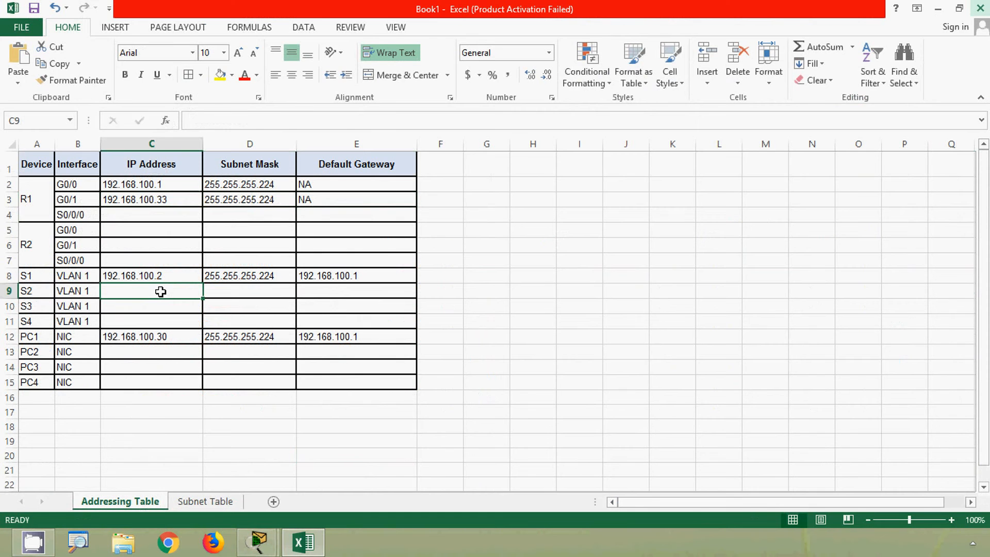
pyautogui.click(164, 200)
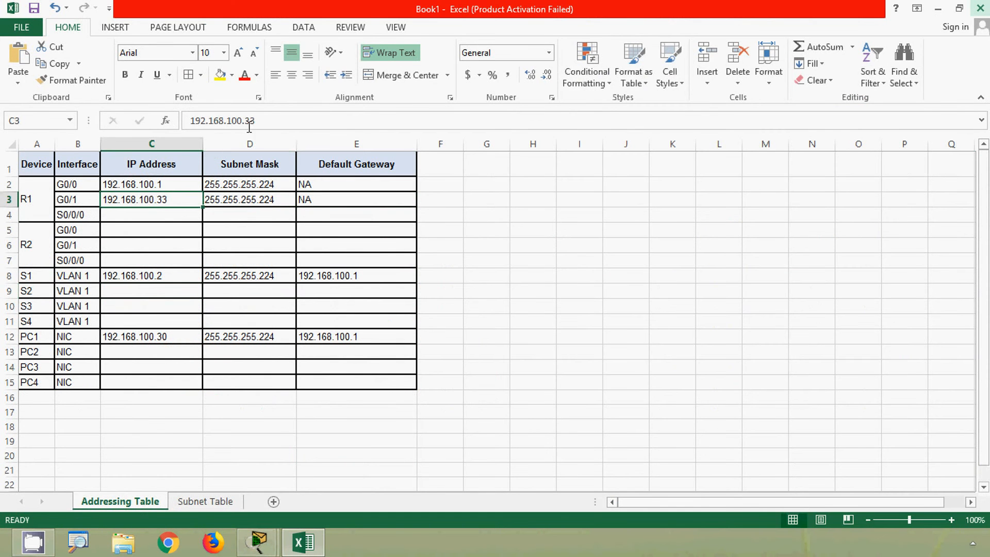
pyautogui.moveTo(255, 120); pyautogui.dragTo(182, 120)
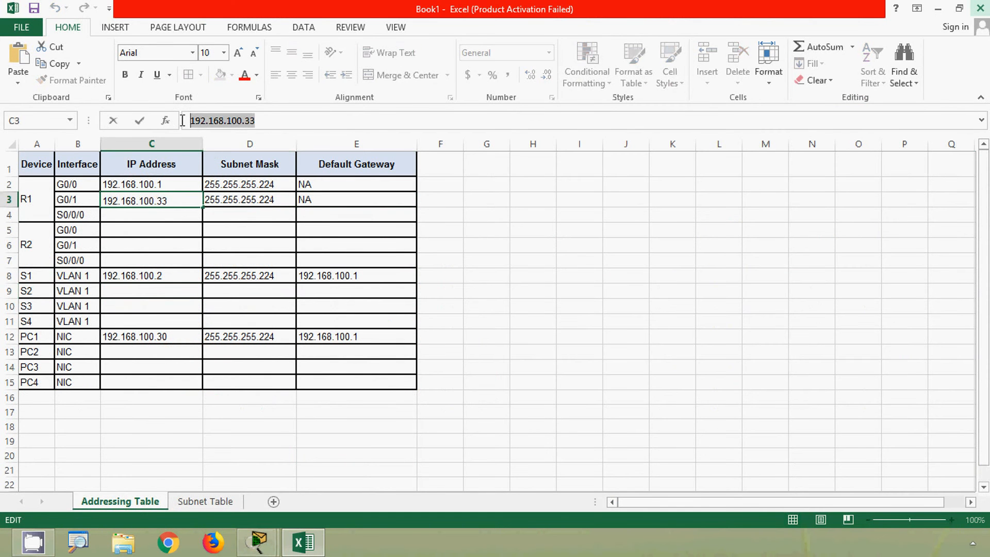
pyautogui.click(126, 289)
pyautogui.click(205, 114)
pyautogui.hotkey('ctrl', 'v')
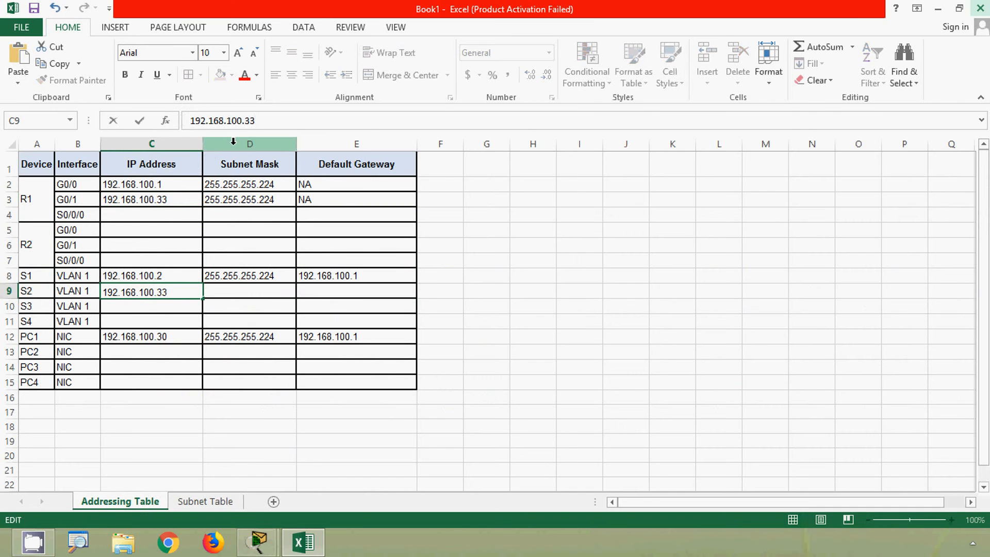
pyautogui.write('4')
pyautogui.click(229, 288)
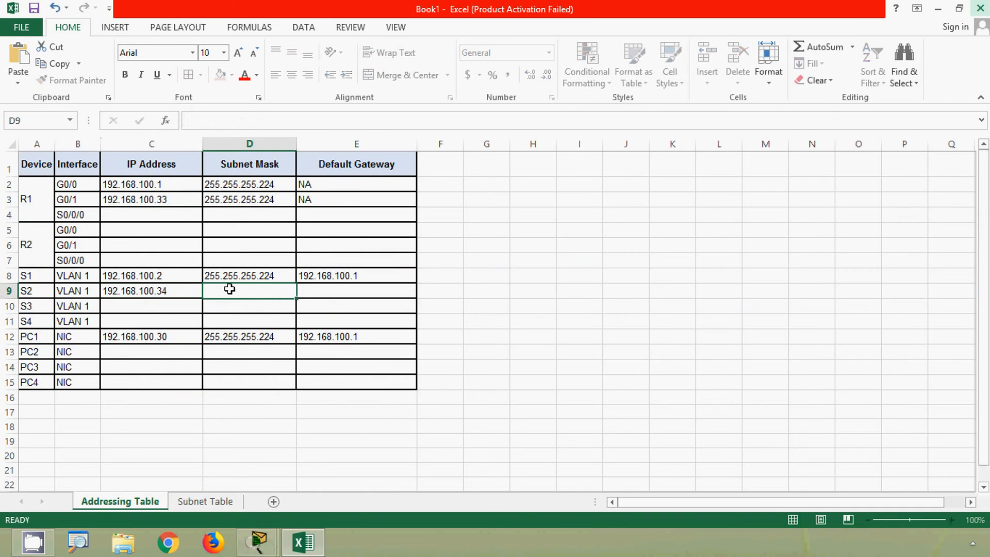
pyautogui.hotkey('ctrl', 'd')
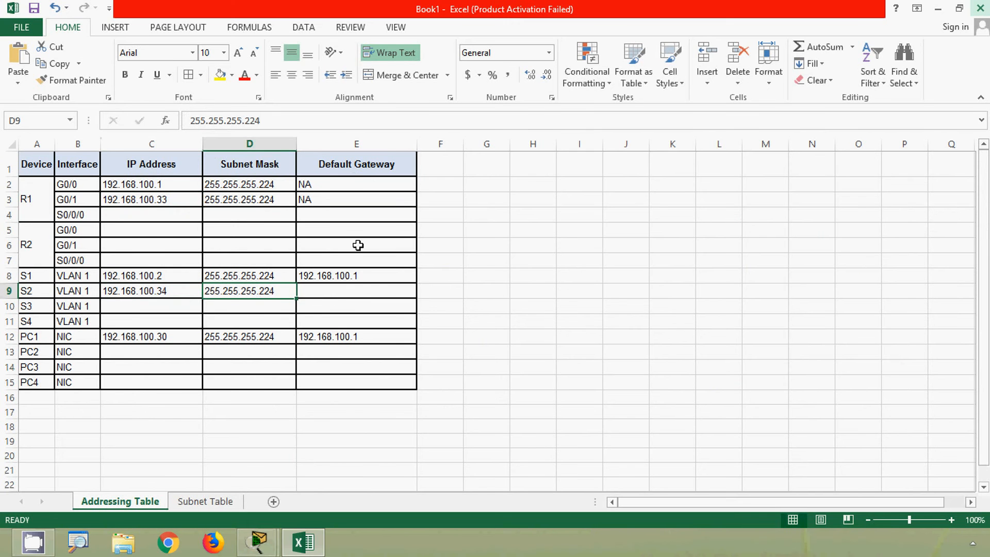
# Copy R1's G0/1 address 192.168.100.33 into the Default Gateway cell of S2's VLAN 1.
pyautogui.click(155, 199)
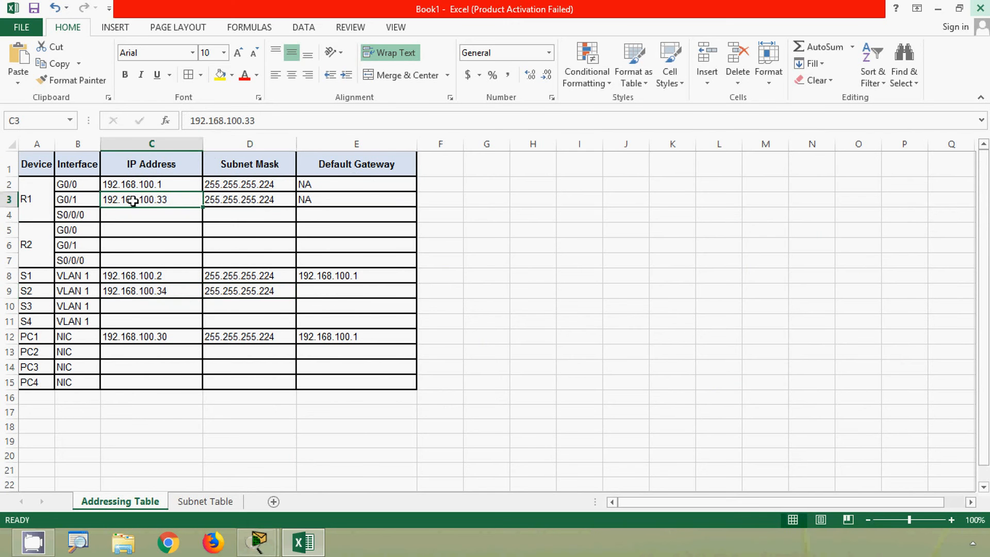
pyautogui.moveTo(256, 121); pyautogui.dragTo(184, 120)
pyautogui.hotkey('ctrl', 'c')
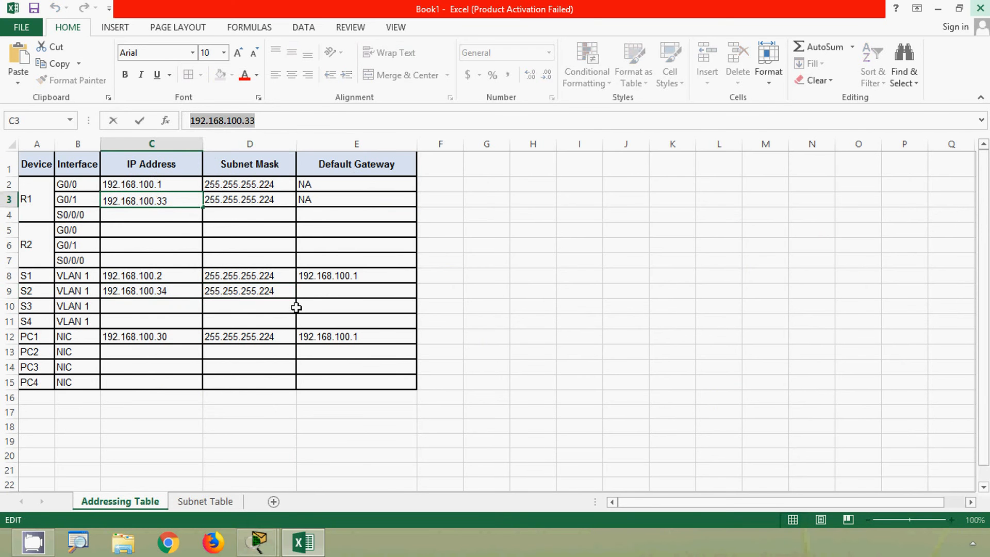
pyautogui.click(316, 292)
pyautogui.click(201, 124)
pyautogui.hotkey('ctrl', 'v')
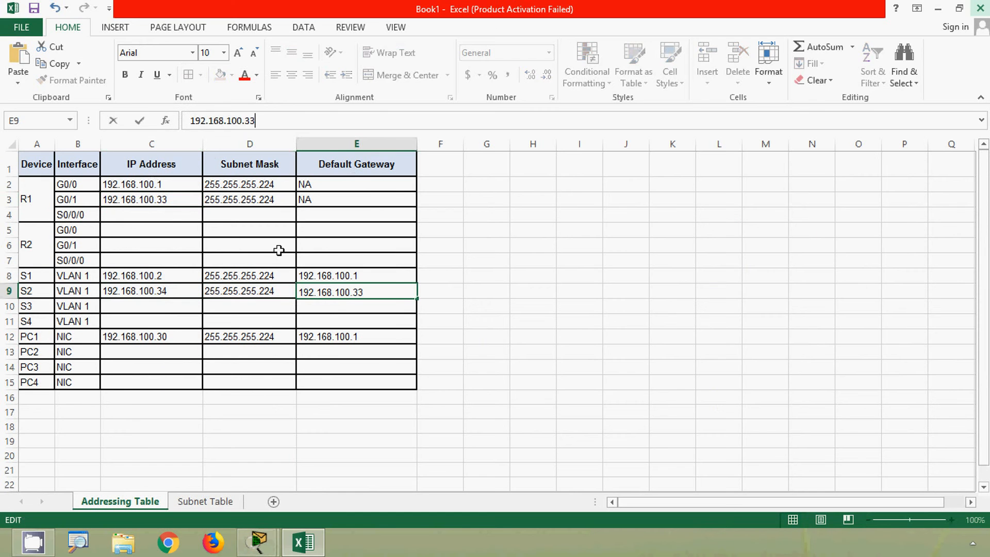
pyautogui.press('Return')
# Copy Network1's last usable host address, 192.168.100.62, from the Subnet Table sheet into PC2's IP Address on the Addressing Table sheet.
pyautogui.click(178, 352)
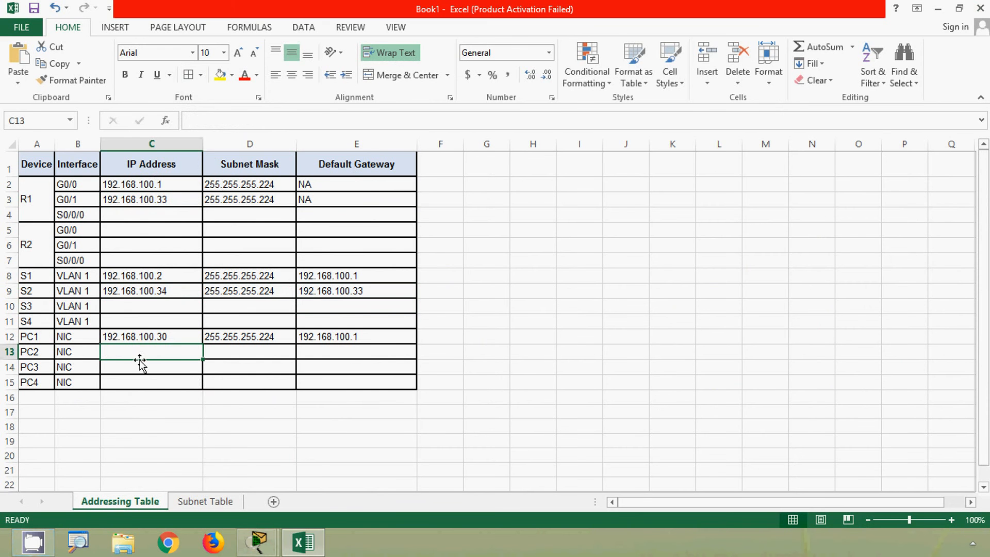
pyautogui.click(303, 543)
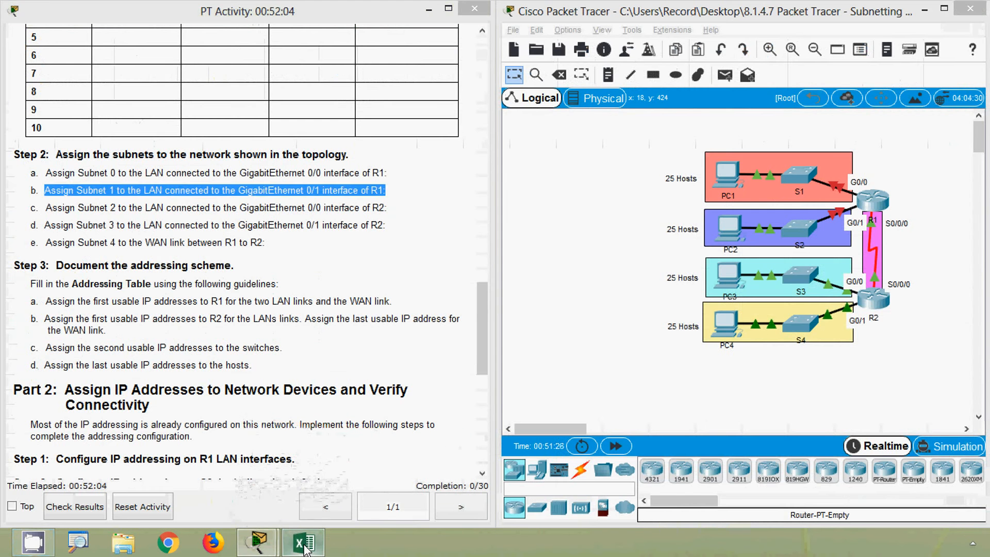
pyautogui.click(303, 544)
pyautogui.click(206, 501)
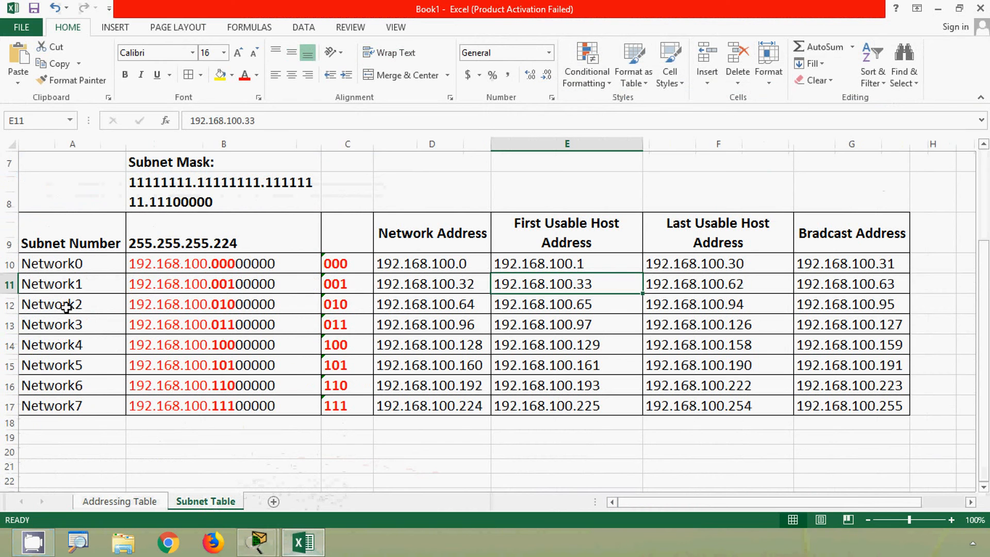
pyautogui.click(9, 284)
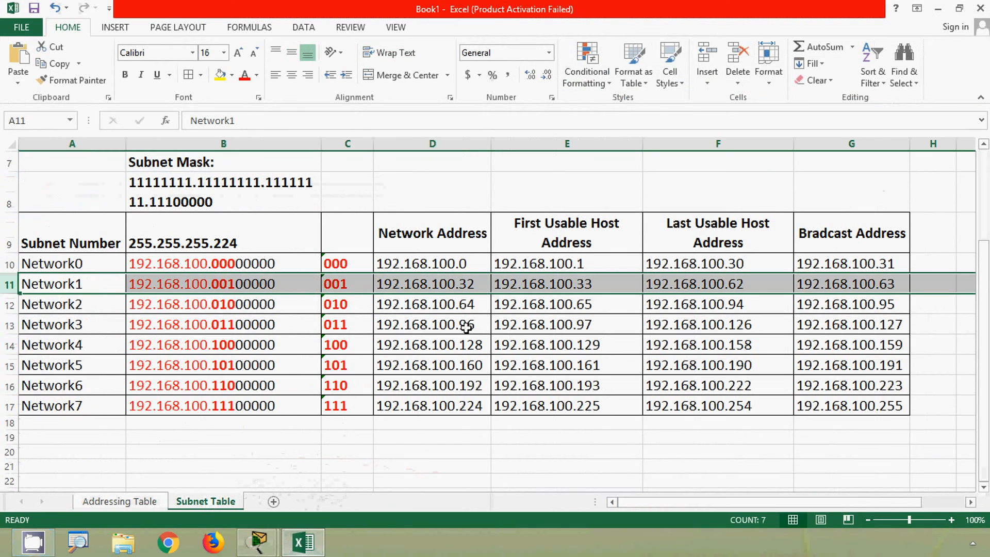
pyautogui.click(711, 284)
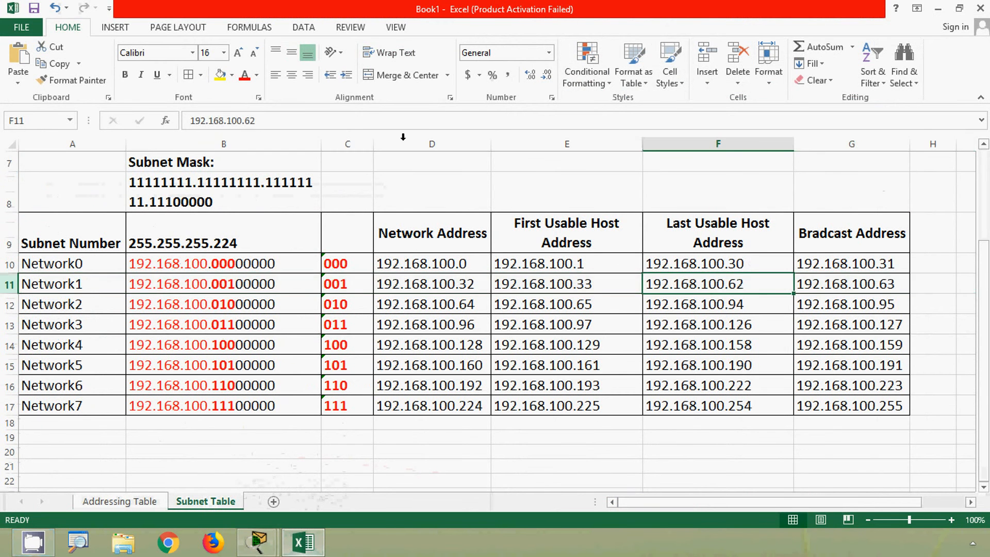
pyautogui.moveTo(277, 121); pyautogui.dragTo(181, 118)
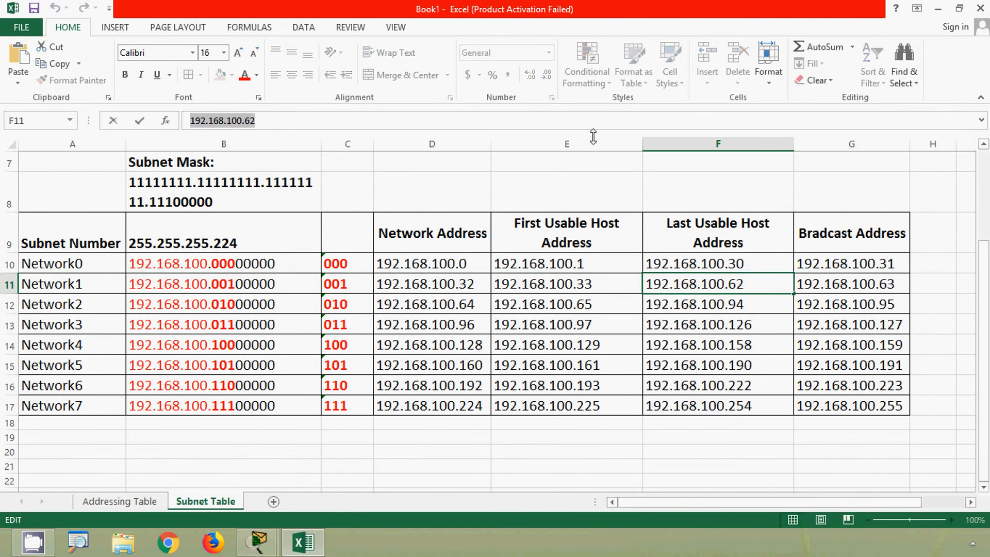
pyautogui.click(937, 10)
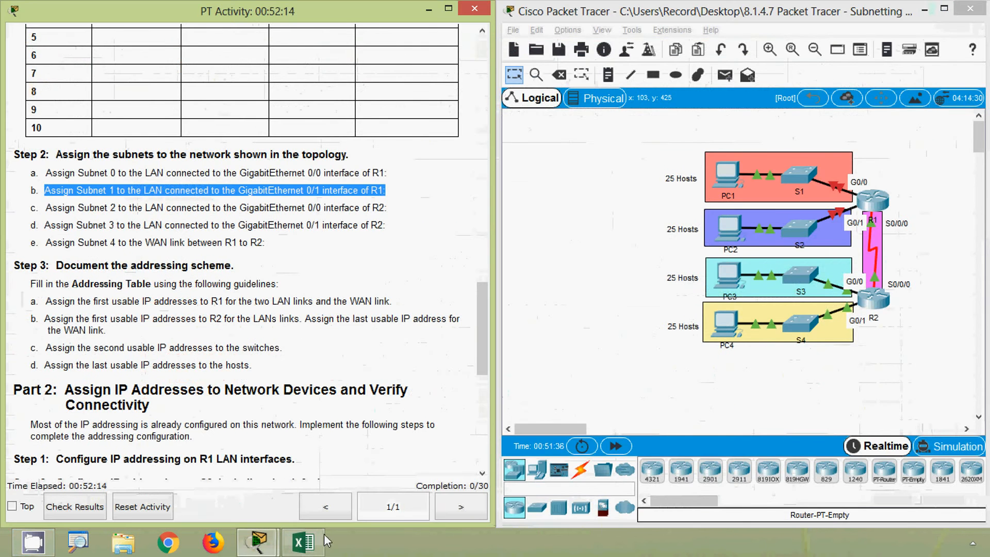
pyautogui.click(318, 540)
pyautogui.click(147, 502)
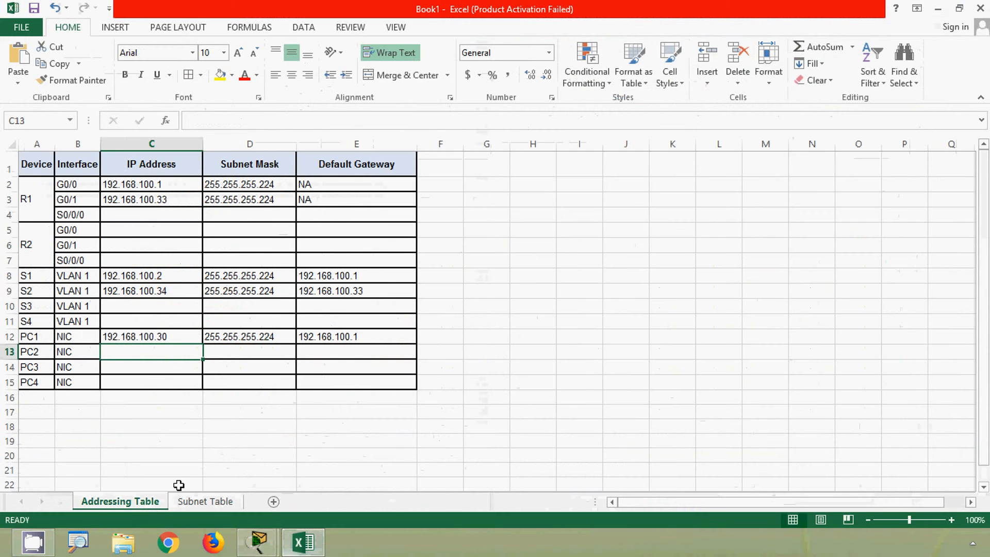
pyautogui.click(293, 121)
pyautogui.write('192.168.100.62')
# Enter 255.255.255.224 as PC2's subnet mask.
pyautogui.click(266, 347)
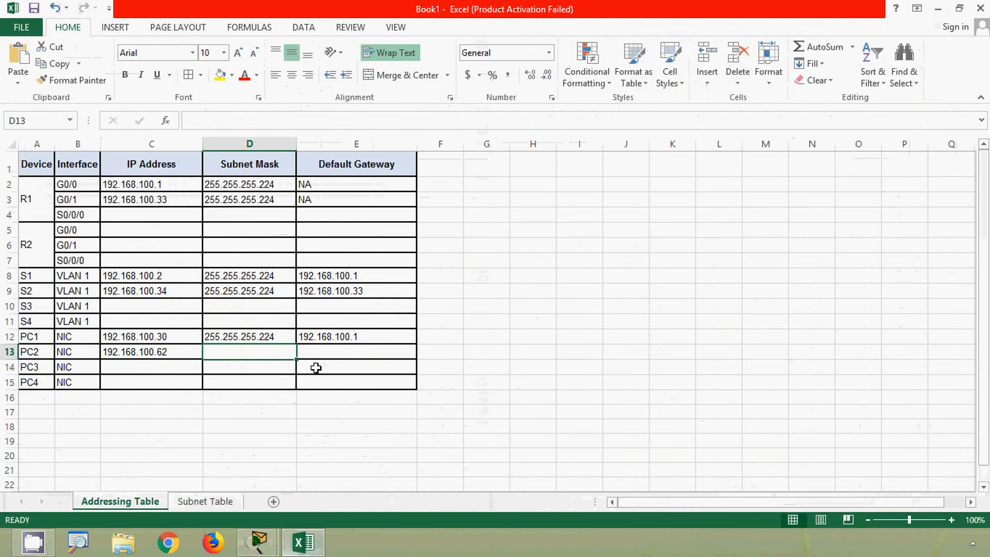
pyautogui.write('255.255.255.224')
pyautogui.click(347, 361)
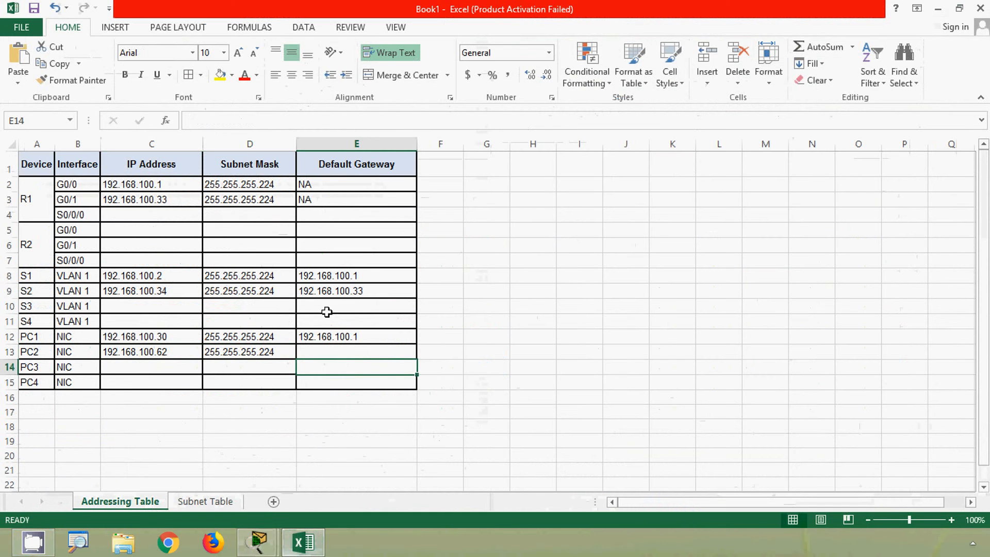
# Copy R1's G0/1 address 192.168.100.33 into PC2's Default Gateway cell.
pyautogui.click(323, 292)
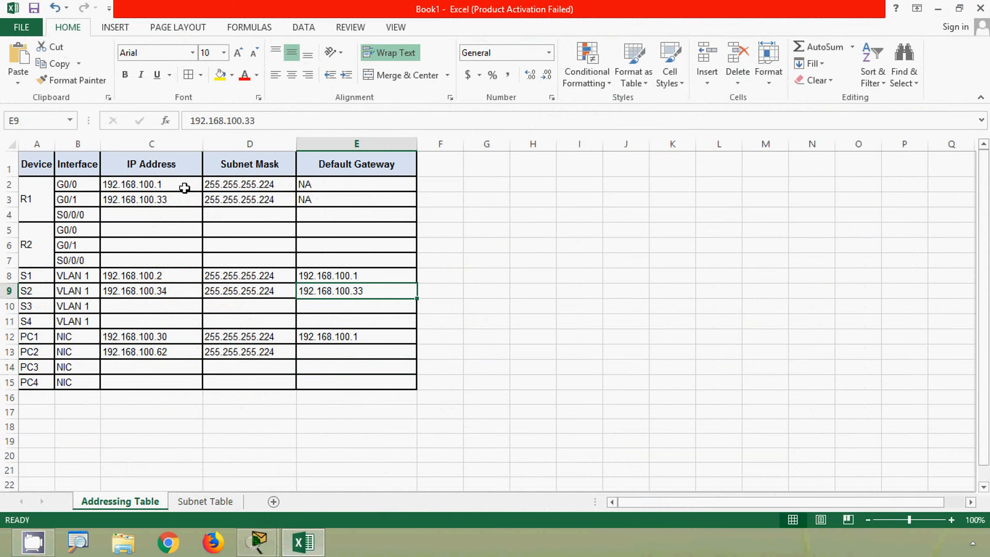
pyautogui.click(168, 200)
pyautogui.click(272, 123)
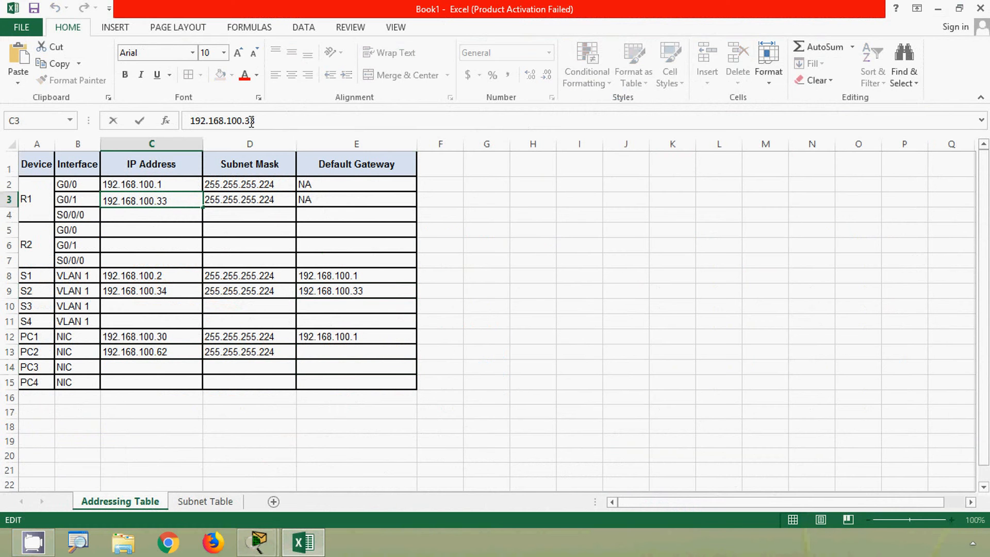
pyautogui.moveTo(254, 121); pyautogui.dragTo(143, 118)
pyautogui.hotkey('ctrl', 'c')
pyautogui.click(311, 349)
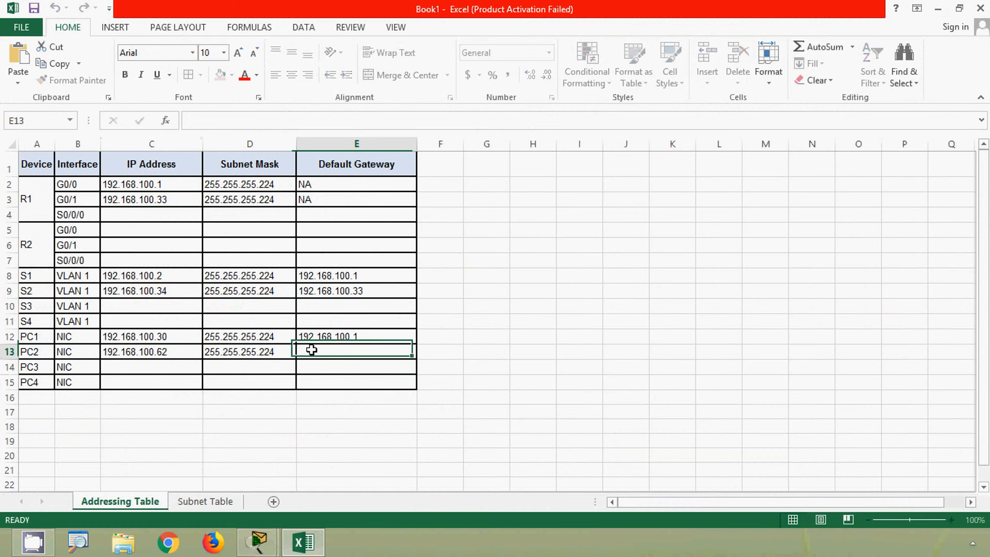
pyautogui.hotkey('ctrl', 'v')
pyautogui.click(347, 372)
# Switch to Packet Tracer to check the Step 2 instruction for Subnet 2, and return to the Excel workbook.
pyautogui.hotkey('alt', 'Tab')
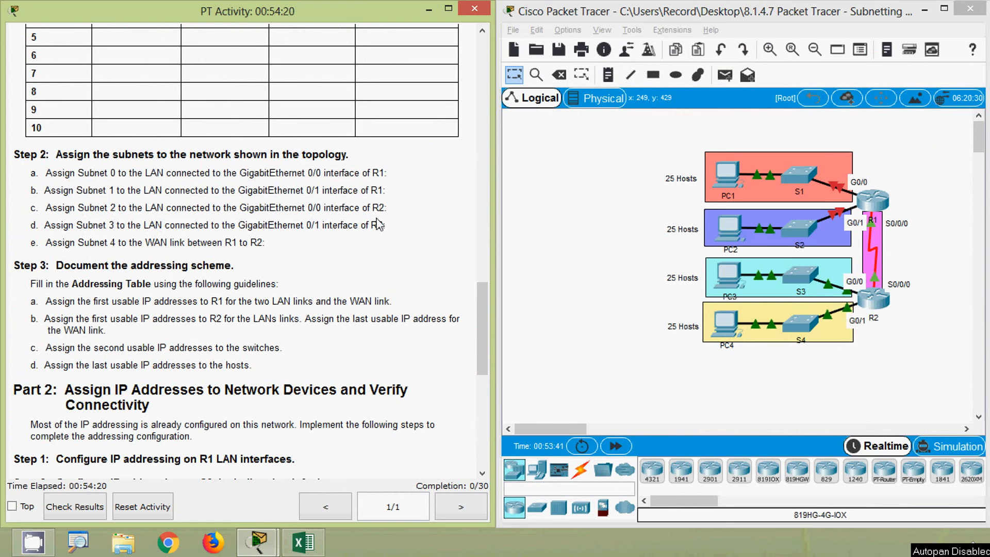
pyautogui.click(304, 543)
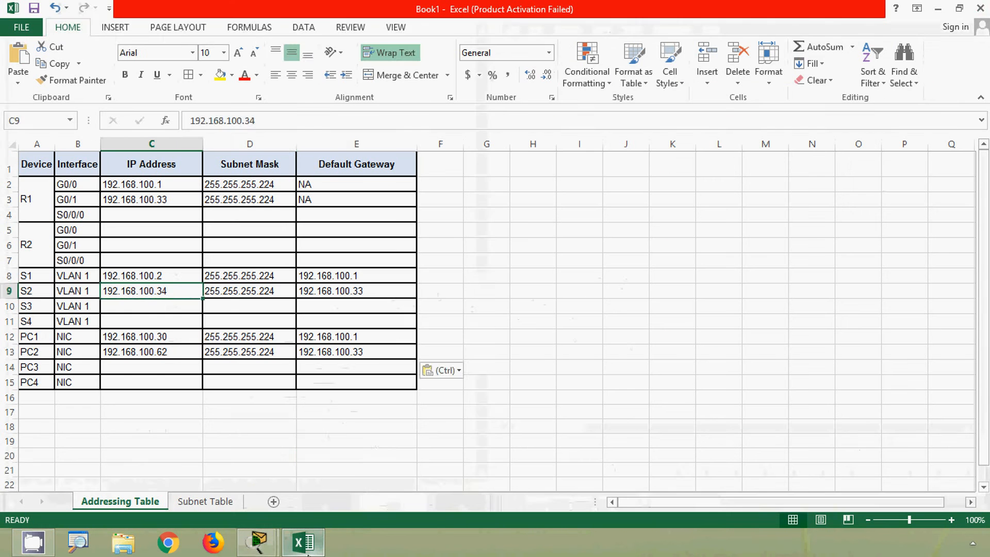
pyautogui.click(351, 451)
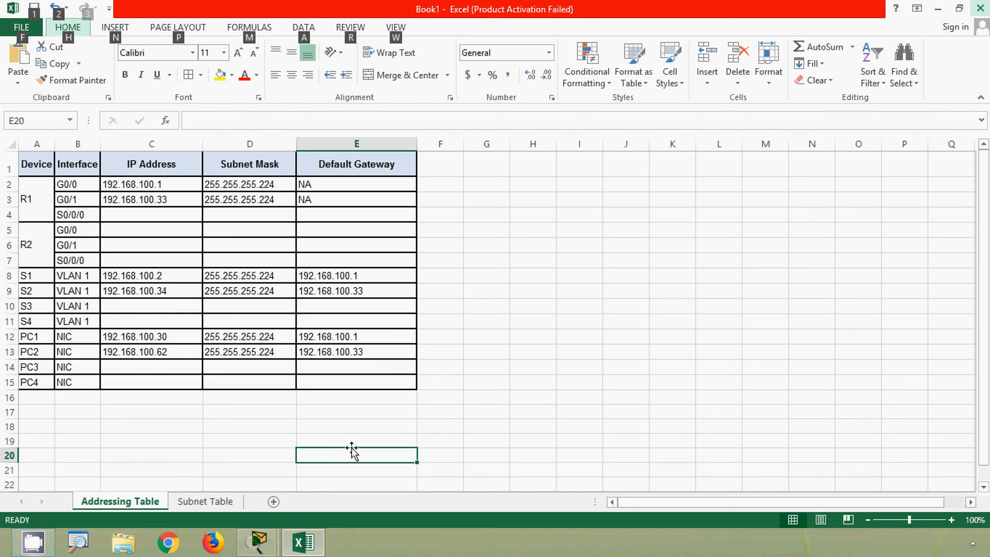
# Copy Network2's first usable host address, 192.168.100.65, from the Subnet Table sheet into the IP Address of R2's G0/0 on the Addressing Table sheet.
pyautogui.click(228, 502)
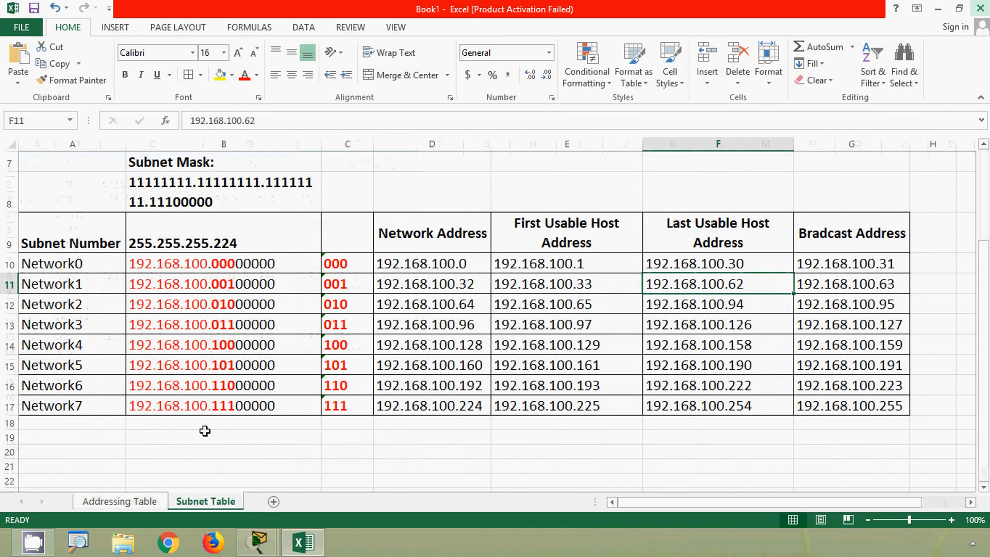
pyautogui.click(9, 303)
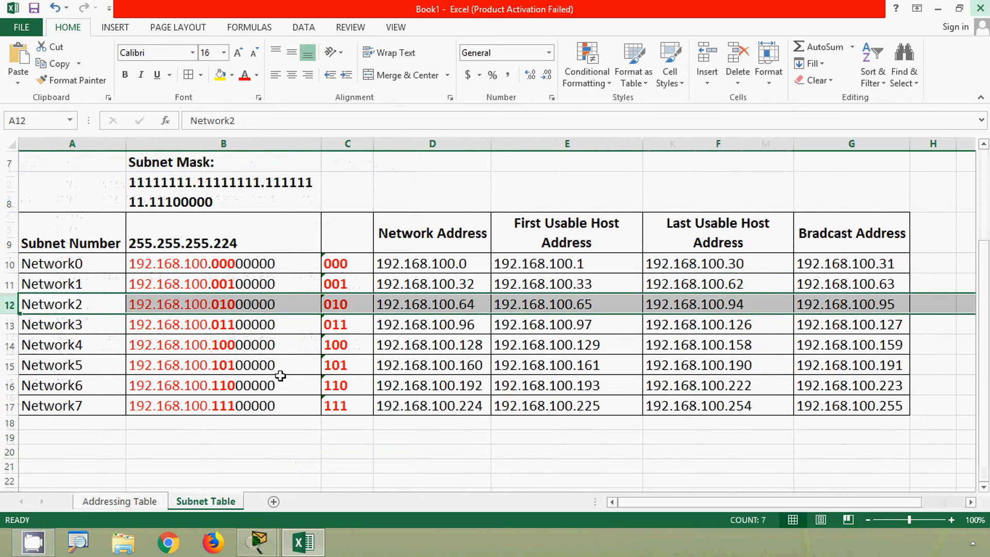
pyautogui.click(526, 304)
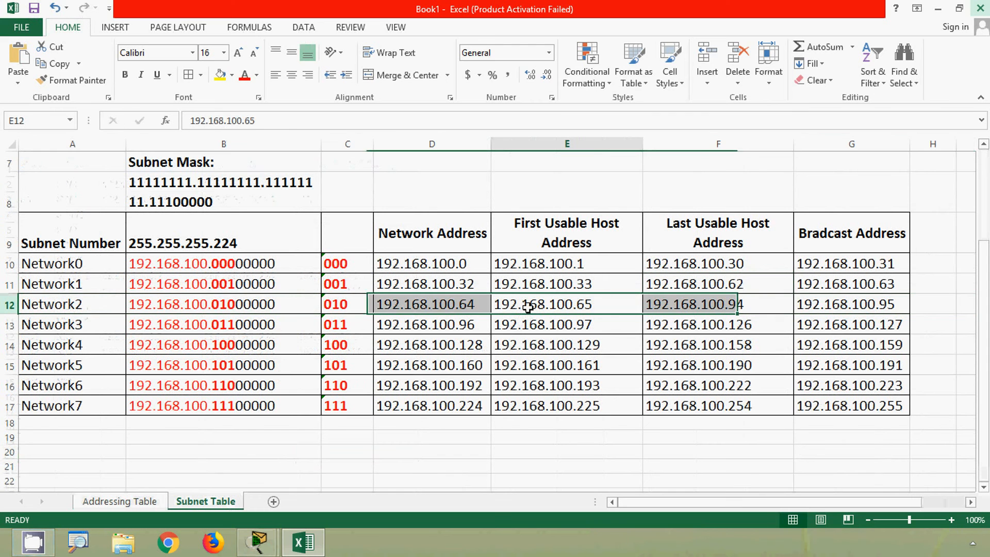
pyautogui.moveTo(255, 120); pyautogui.dragTo(181, 118)
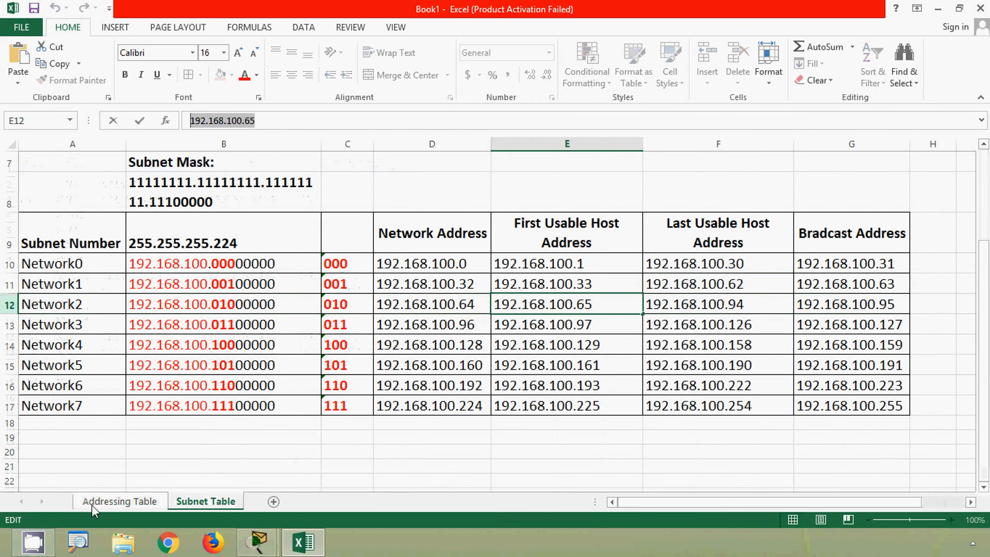
pyautogui.click(118, 504)
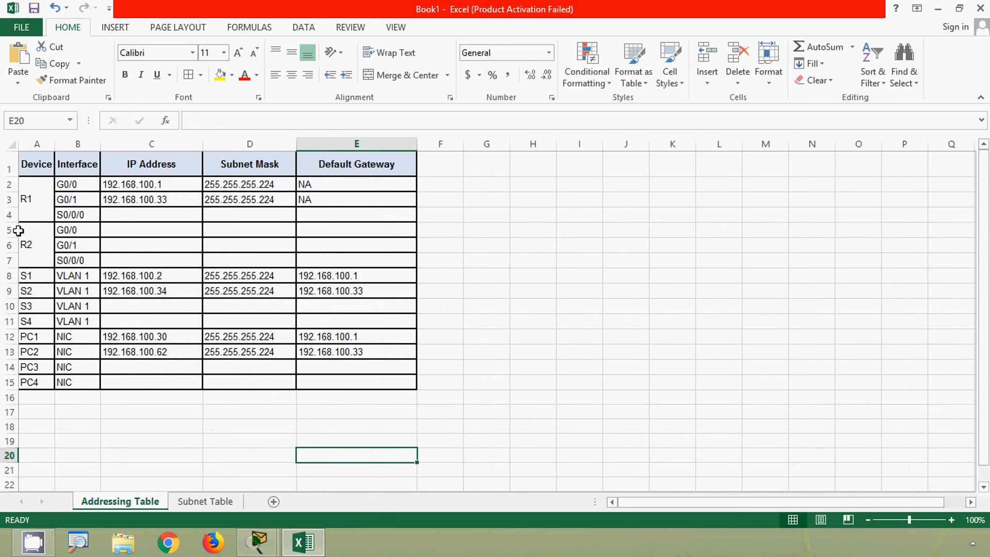
pyautogui.click(9, 261)
pyautogui.click(8, 230)
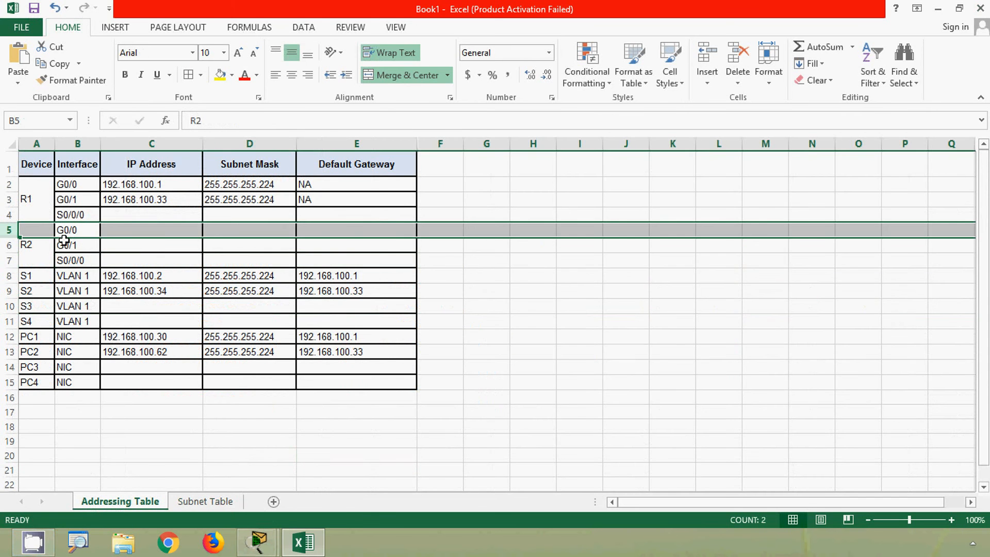
pyautogui.click(120, 230)
pyautogui.click(224, 120)
pyautogui.hotkey('ctrl', 'v')
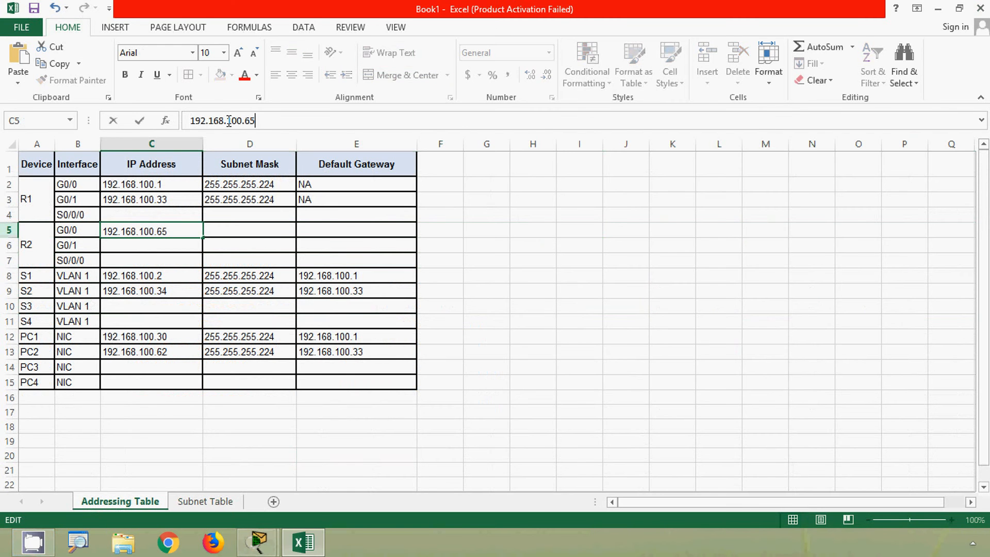
# Copy R1's G0/1 subnet mask 255.255.255.224 into the Subnet Mask cell of R2's G0/0.
pyautogui.click(226, 230)
pyautogui.click(238, 201)
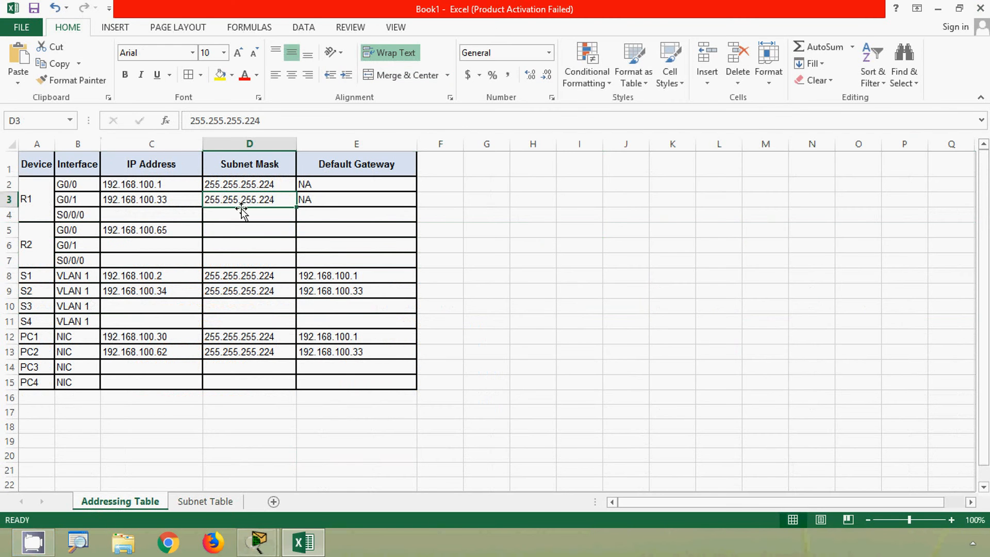
pyautogui.hotkey('ctrl', 'c')
pyautogui.click(245, 230)
pyautogui.hotkey('ctrl', 'v')
pyautogui.click(336, 234)
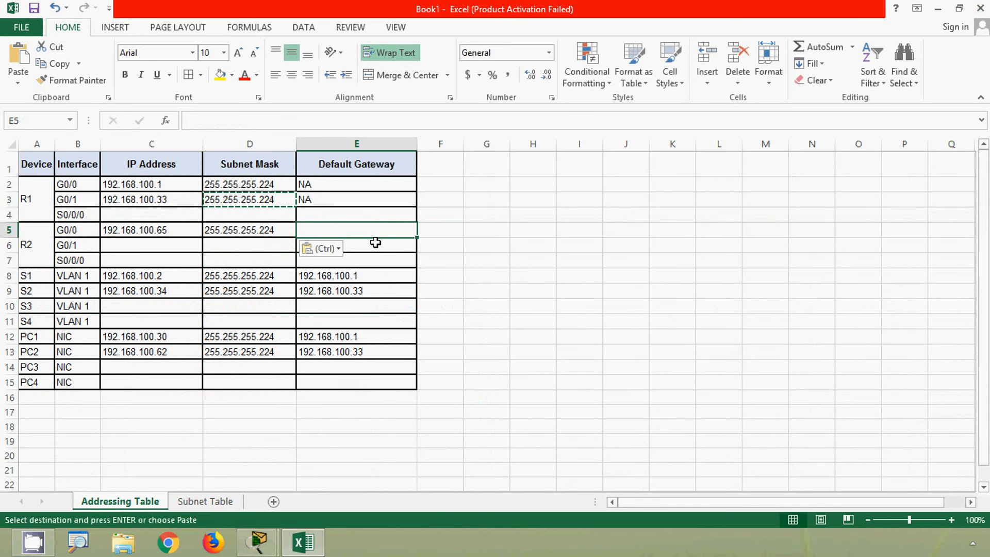
# Enter NA as the Default Gateway of R2's G0/0.
pyautogui.write('NA')
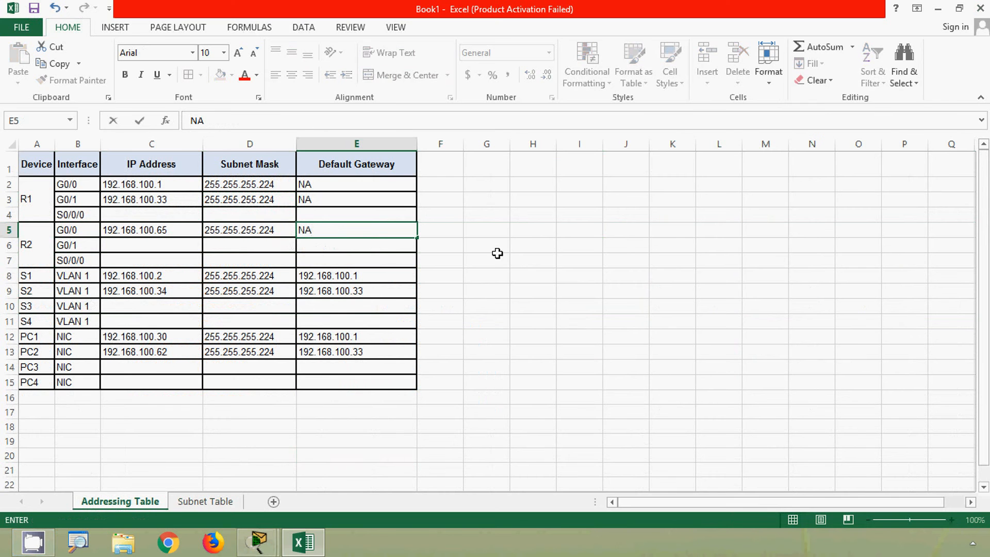
pyautogui.click(423, 226)
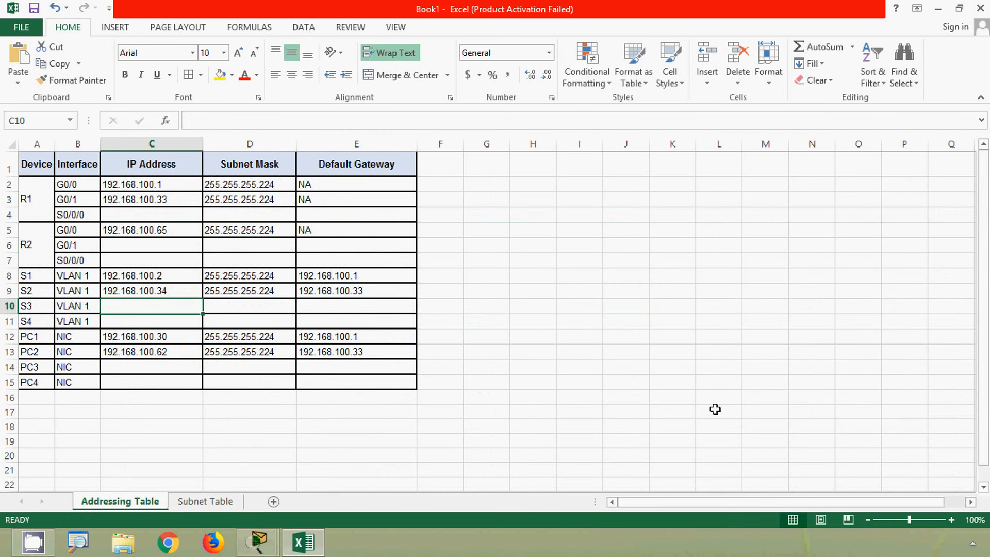
# Switch to Packet Tracer to check the Step 3 addressing guidelines, and return to the Excel workbook.
pyautogui.click(938, 9)
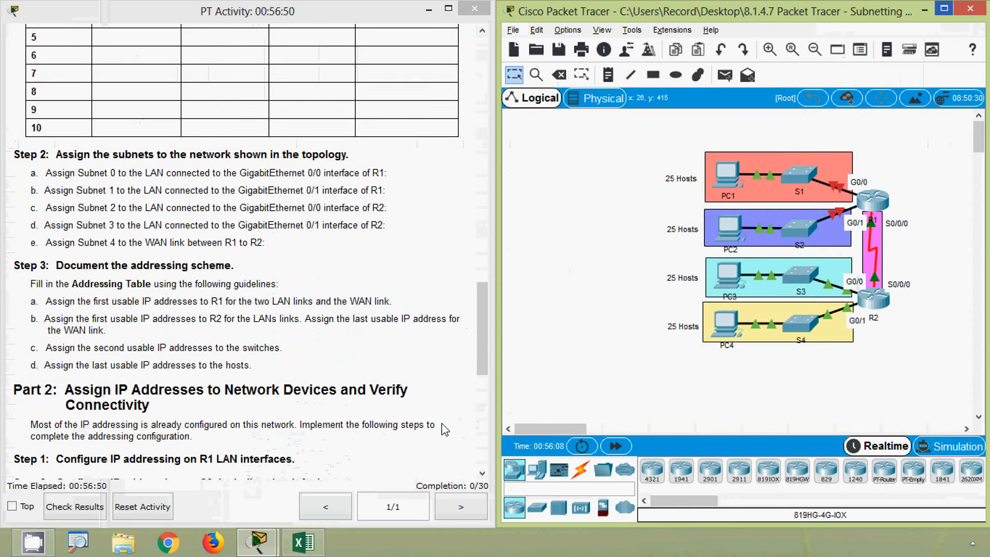
pyautogui.click(307, 545)
pyautogui.press('alt')
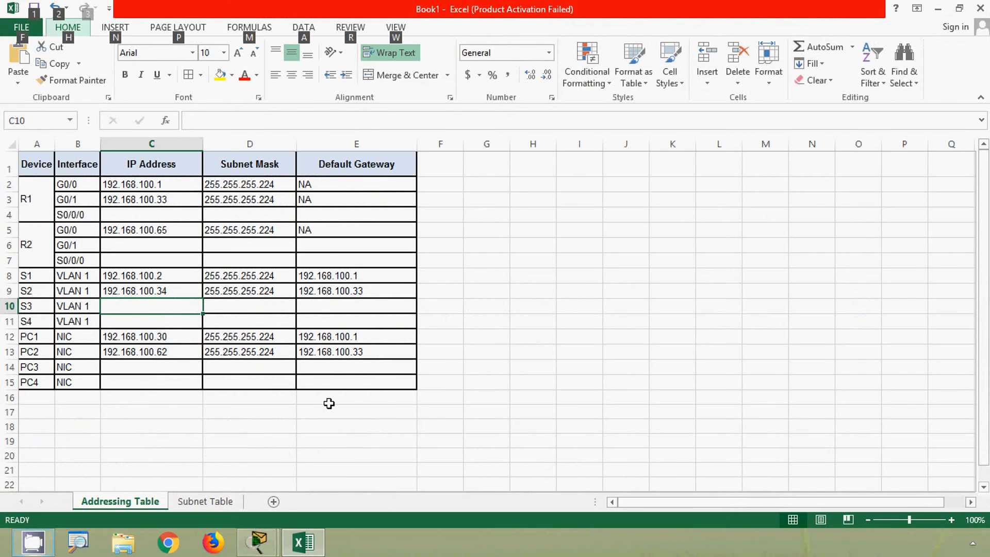
# Copy Network2's last usable host address, 192.168.100.94, from the Subnet Table sheet into PC3's IP Address and fill its Subnet Mask with 255.255.255.224.
pyautogui.click(219, 502)
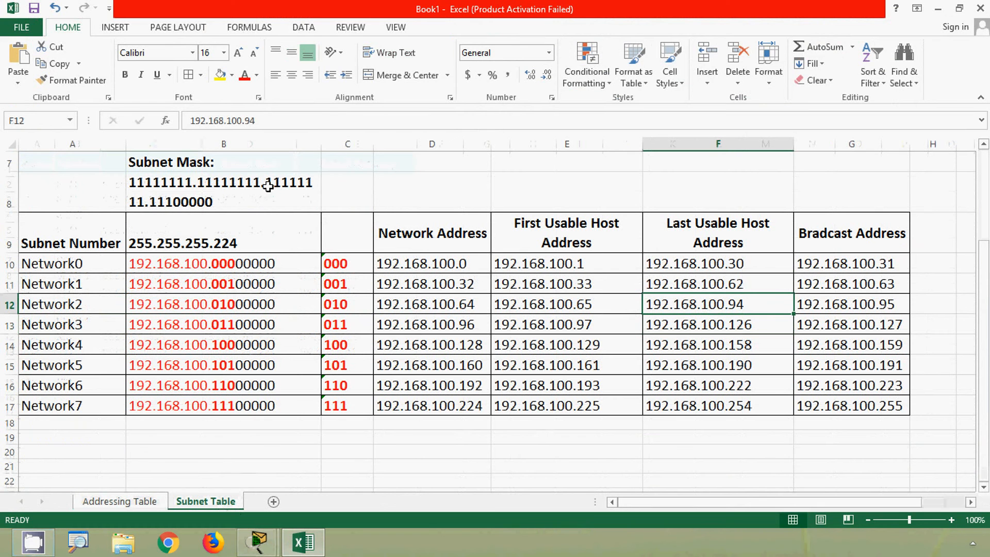
pyautogui.moveTo(275, 124); pyautogui.dragTo(177, 122)
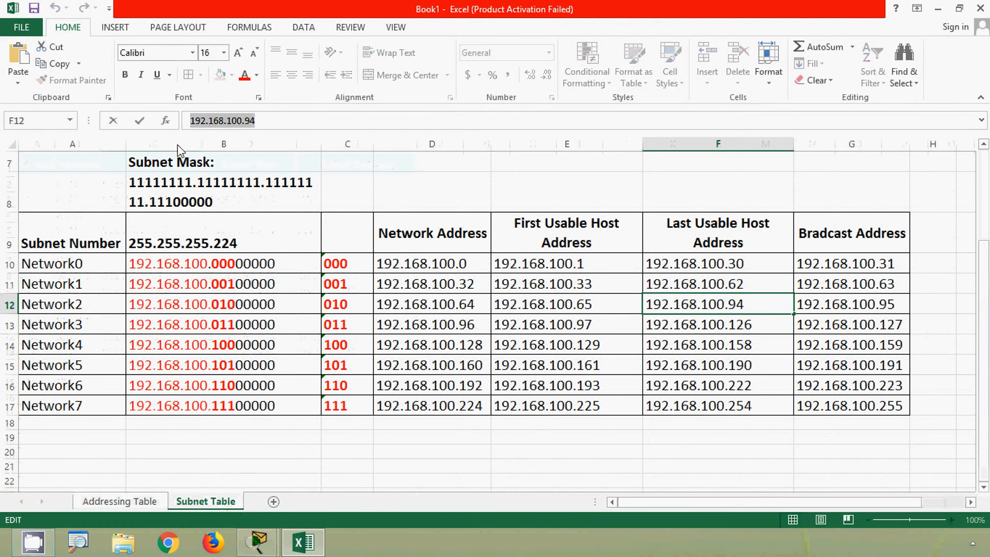
pyautogui.press('Escape')
pyautogui.click(132, 499)
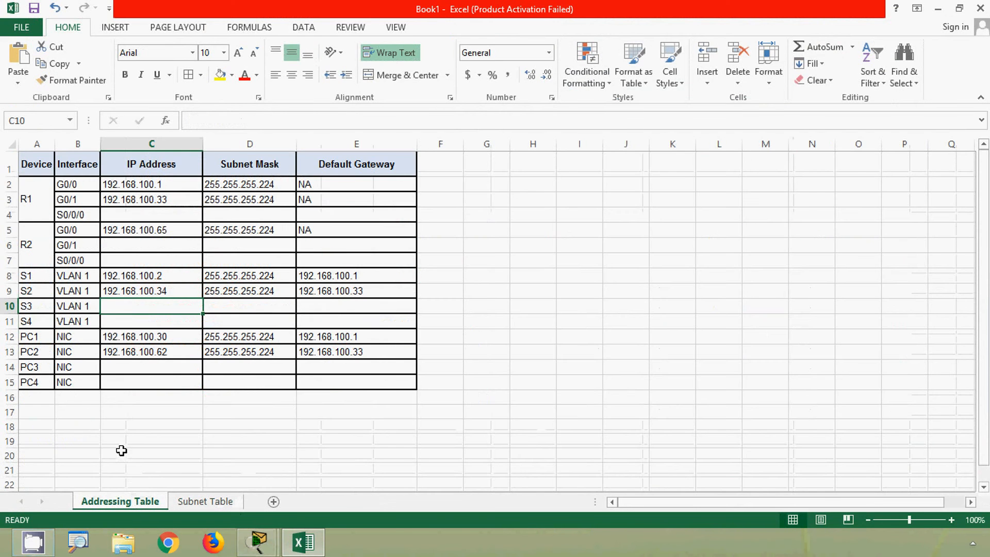
pyautogui.click(133, 369)
pyautogui.click(213, 119)
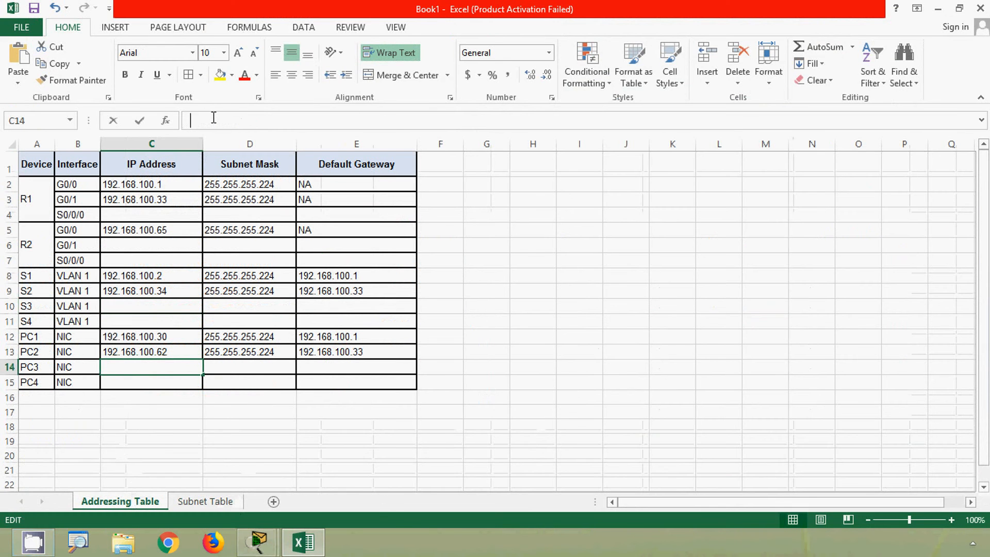
pyautogui.hotkey('ctrl', 'v')
pyautogui.click(259, 370)
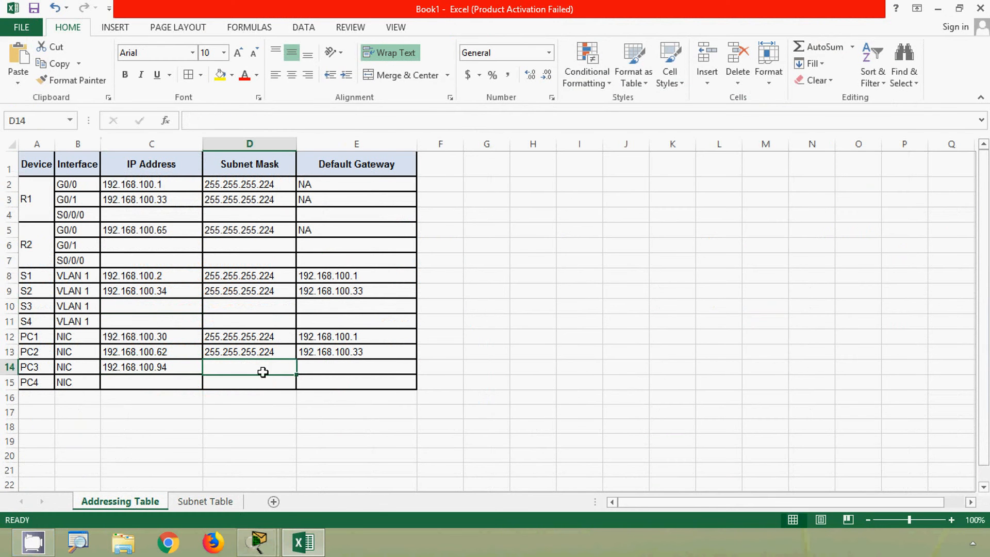
pyautogui.hotkey('ctrl', 'd')
# Copy R2's G0/0 address 192.168.100.65 into PC3's Default Gateway cell.
pyautogui.click(327, 369)
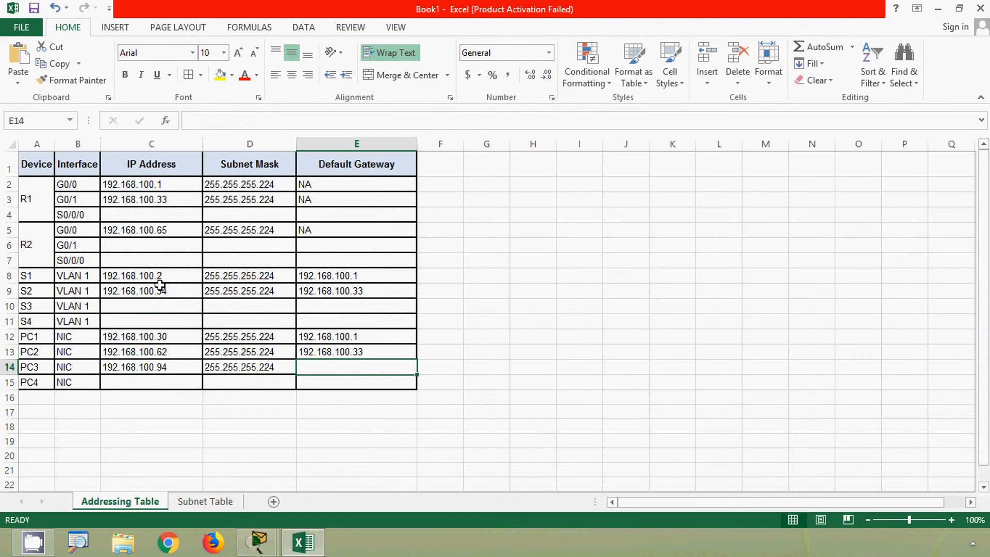
pyautogui.click(136, 230)
pyautogui.moveTo(268, 120); pyautogui.dragTo(183, 119)
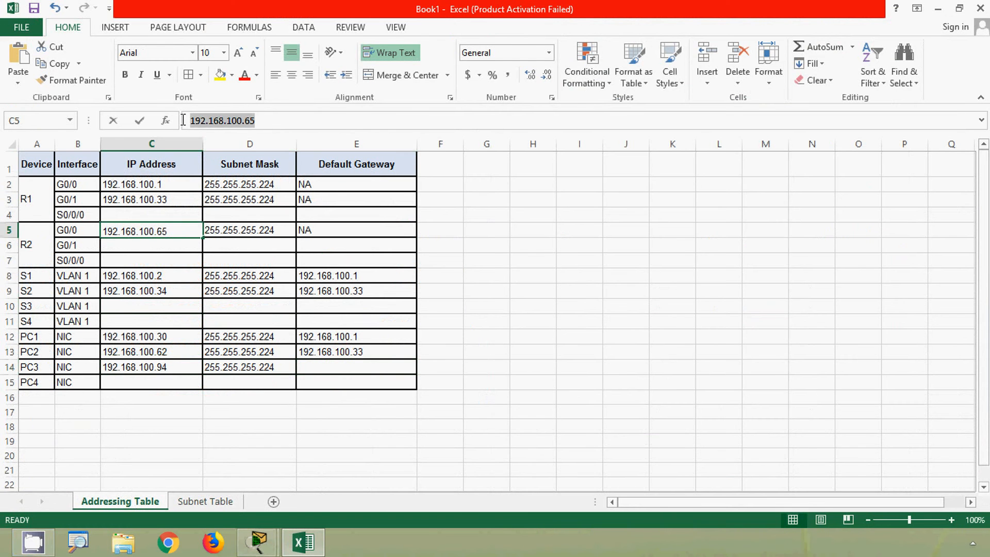
pyautogui.hotkey('ctrl', 'c')
pyautogui.click(321, 368)
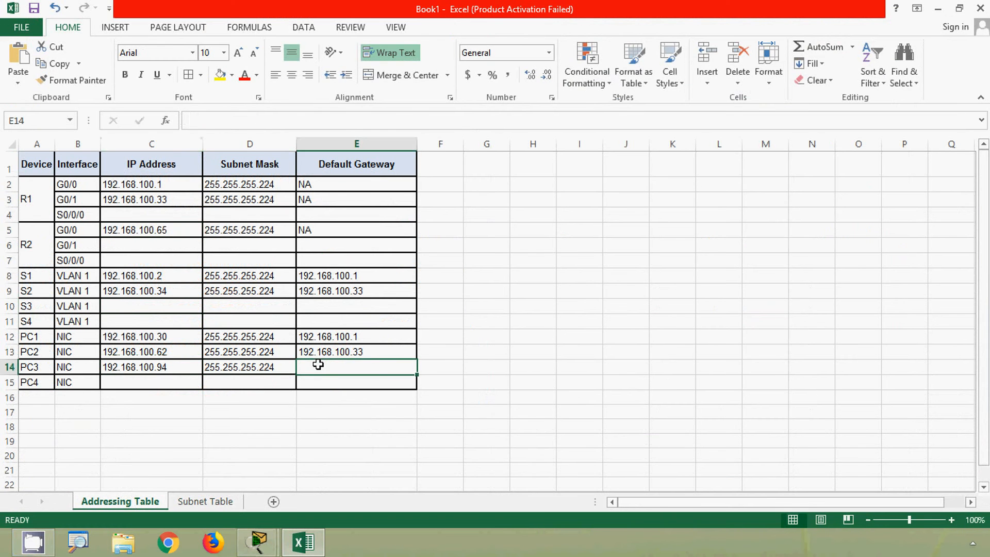
pyautogui.hotkey('ctrl', 'v')
# Copy R2's G0/0 address 192.168.100.65 into S3's IP Address and fill its Subnet Mask with 255.255.255.224 from the row above.
pyautogui.click(164, 369)
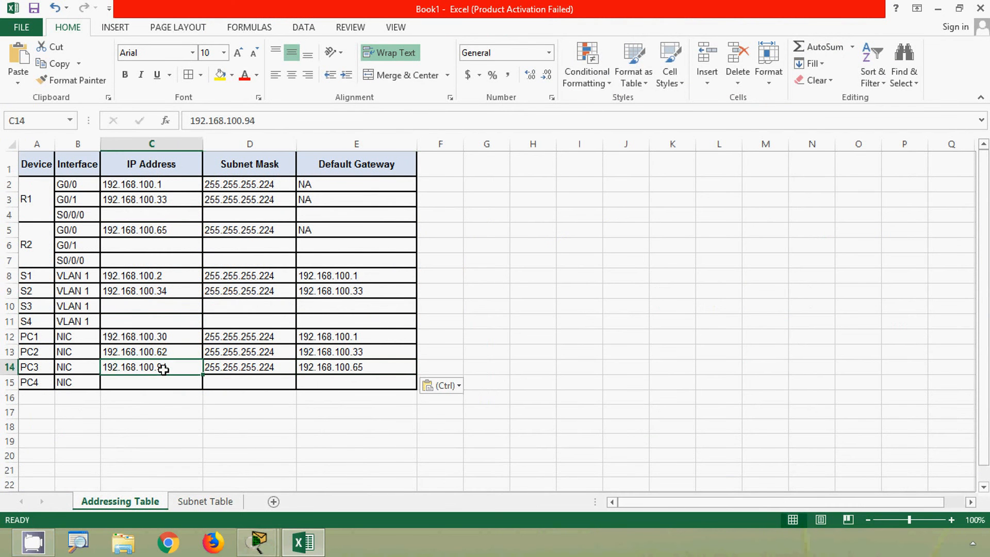
pyautogui.click(158, 231)
pyautogui.moveTo(264, 123); pyautogui.dragTo(164, 120)
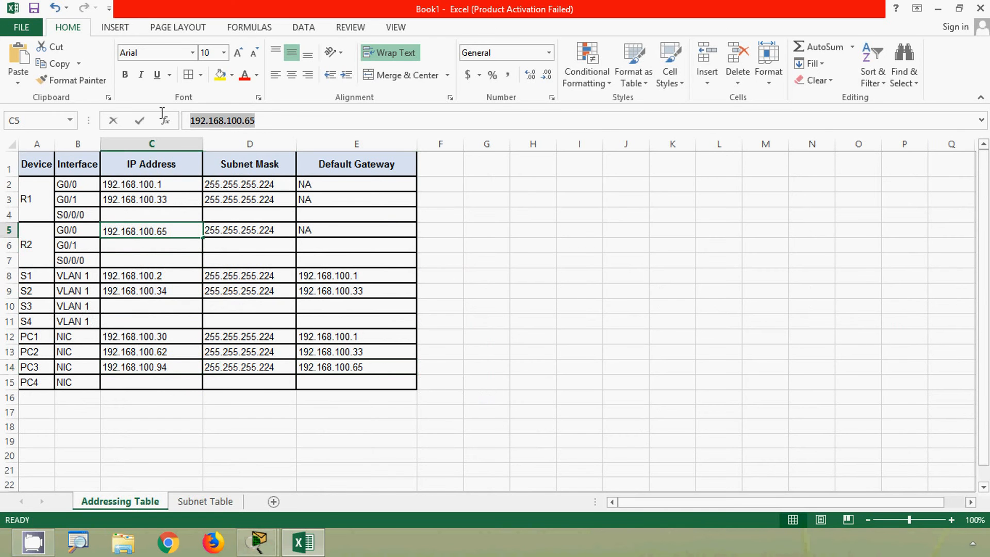
pyautogui.hotkey('ctrl', 'c')
pyautogui.click(149, 307)
pyautogui.hotkey('ctrl', 'v')
pyautogui.click(220, 306)
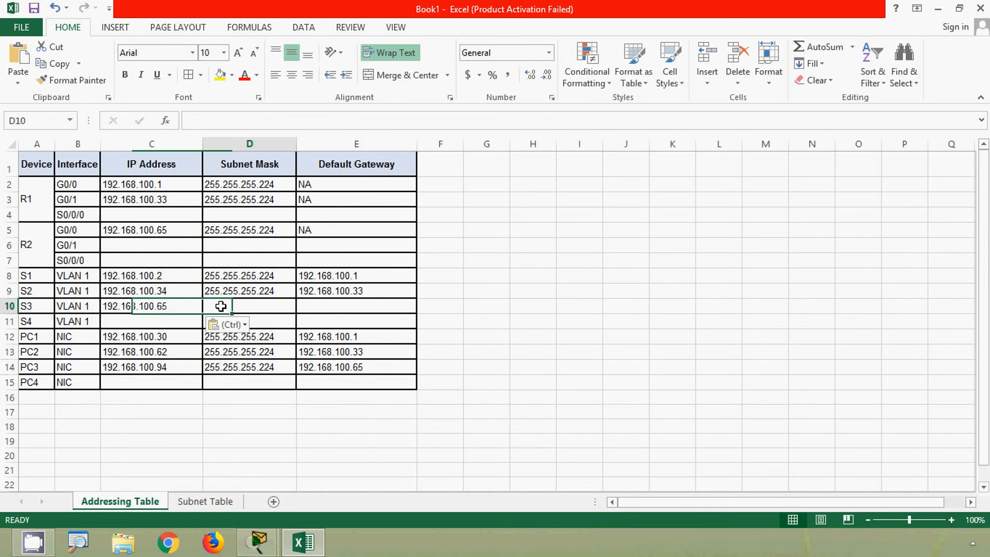
pyautogui.hotkey('ctrl', 'd')
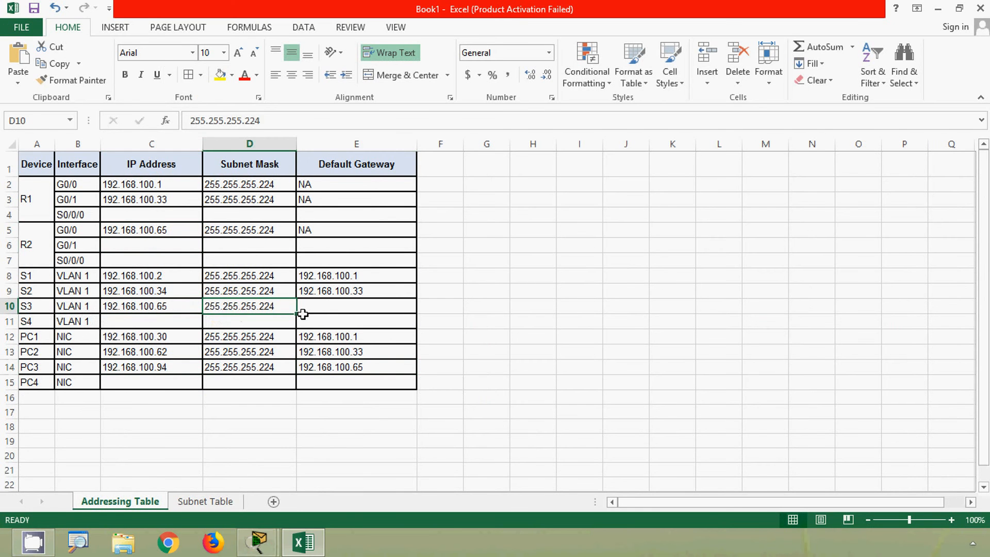
# Copy PC3's default gateway 192.168.100.65 into S3's Default Gateway cell.
pyautogui.click(323, 307)
pyautogui.click(331, 367)
pyautogui.hotkey('ctrl', 'c')
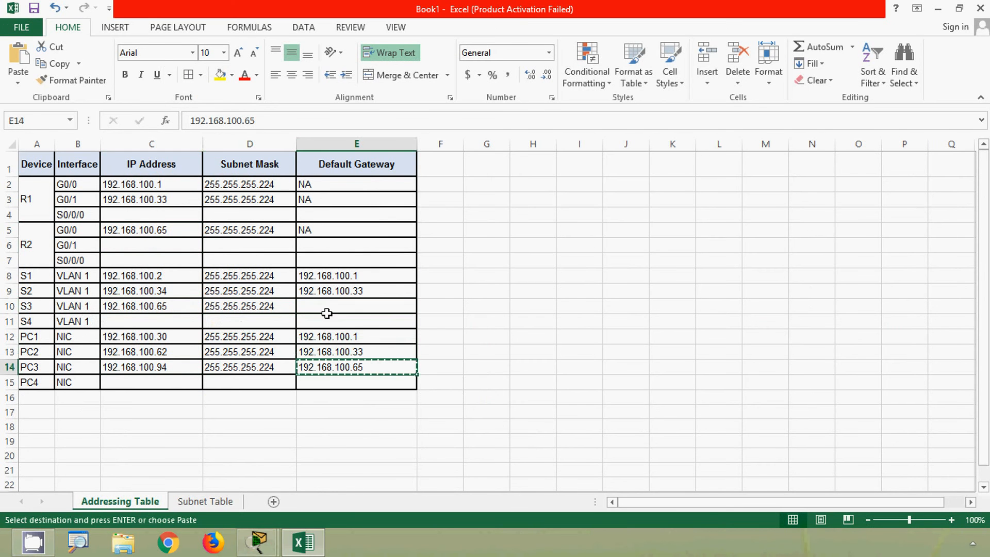
pyautogui.click(327, 306)
pyautogui.hotkey('ctrl', 'v')
pyautogui.click(441, 306)
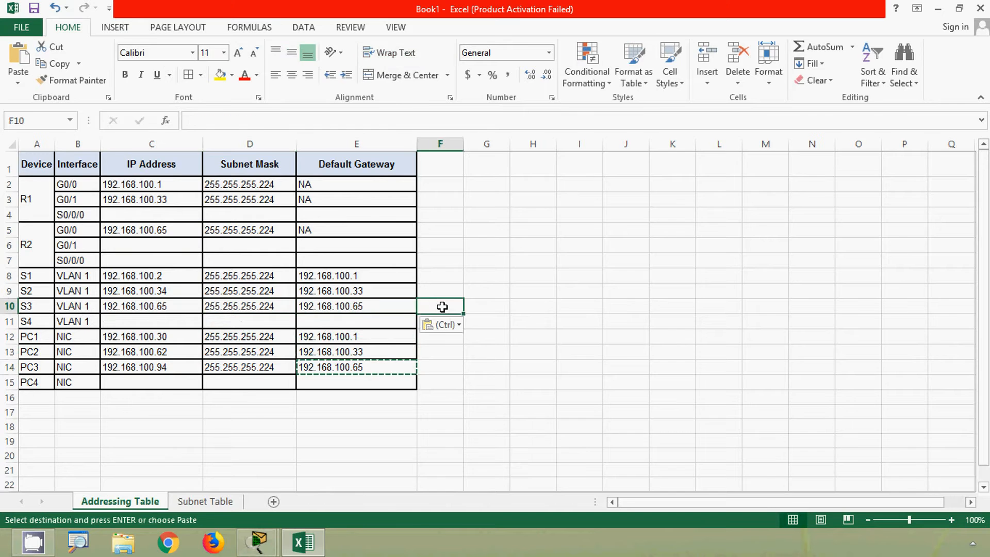
# Check the Subnet 3 assignment in Packet Tracer, and copy Network3's first usable host address, 192.168.100.97, into the IP Address of R2's G0/1 in Excel.
pyautogui.hotkey('alt', 'Tab')
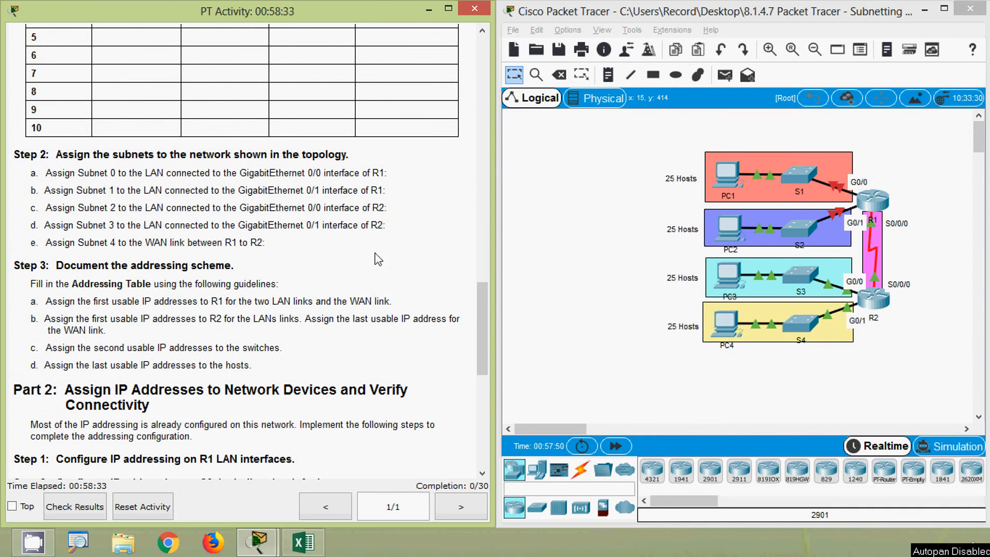
pyautogui.click(305, 548)
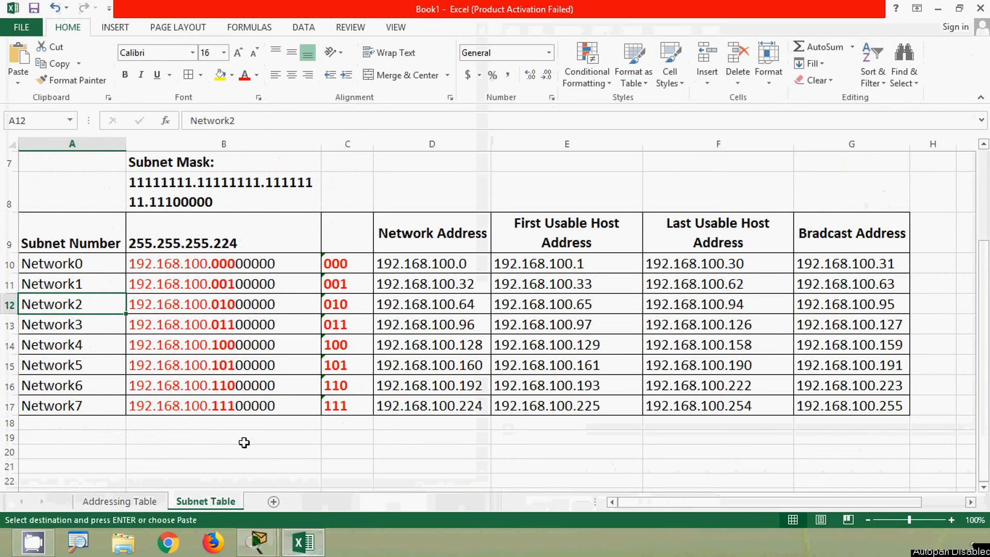
pyautogui.click(7, 324)
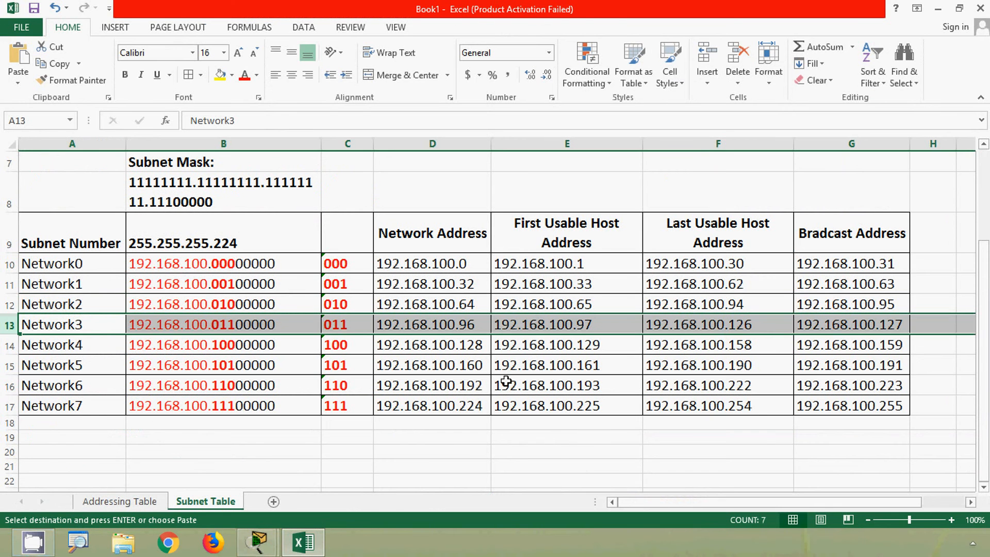
pyautogui.click(516, 327)
pyautogui.moveTo(268, 122); pyautogui.dragTo(189, 122)
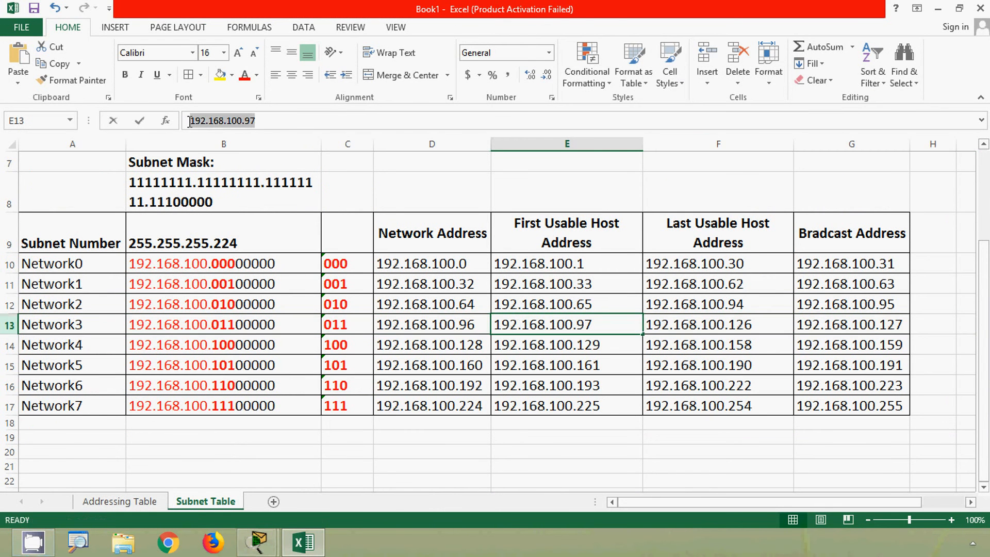
pyautogui.hotkey('ctrl', 'c')
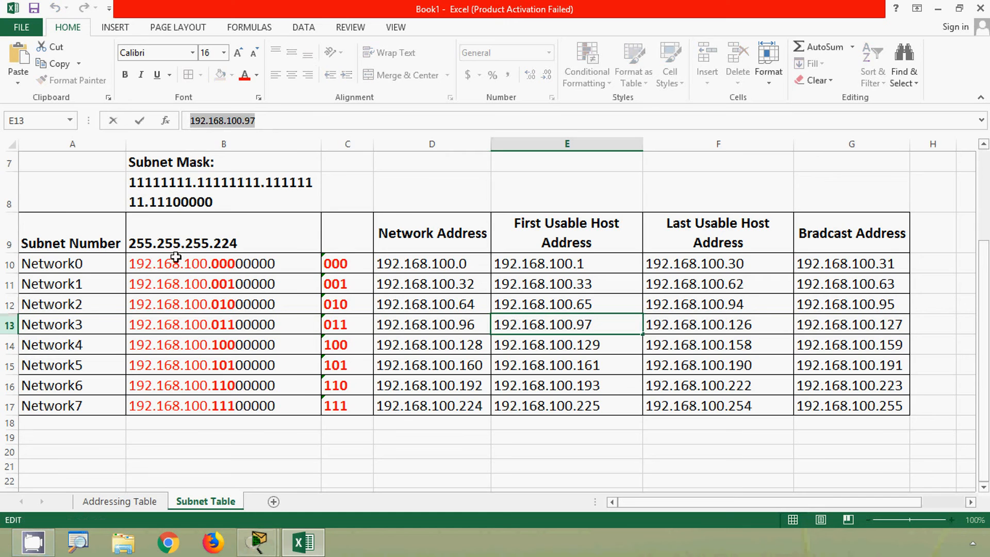
pyautogui.click(127, 501)
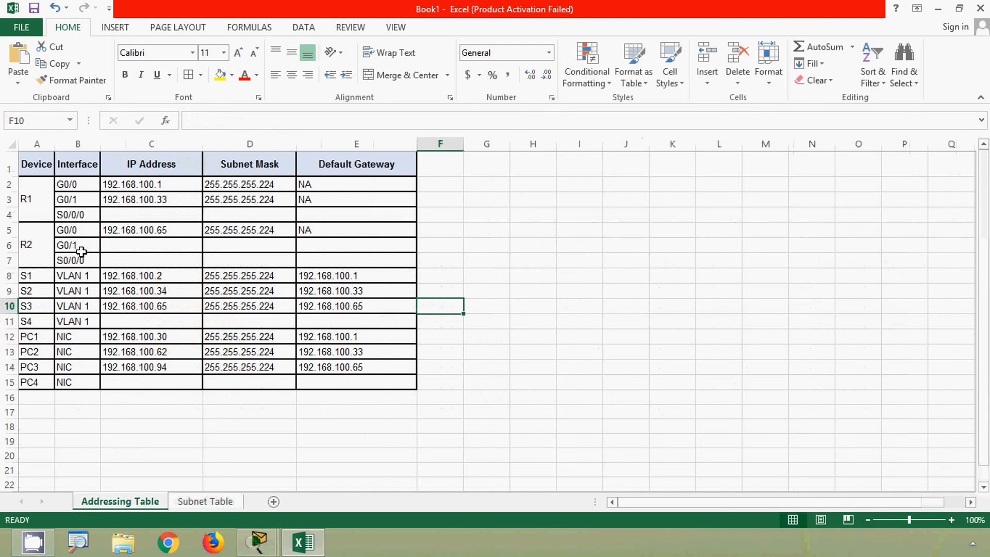
pyautogui.click(231, 122)
pyautogui.hotkey('ctrl', 'v')
# Fill in R2's G0/1 row with Subnet Mask 255.255.255.224 and Default Gateway NA.
pyautogui.click(227, 246)
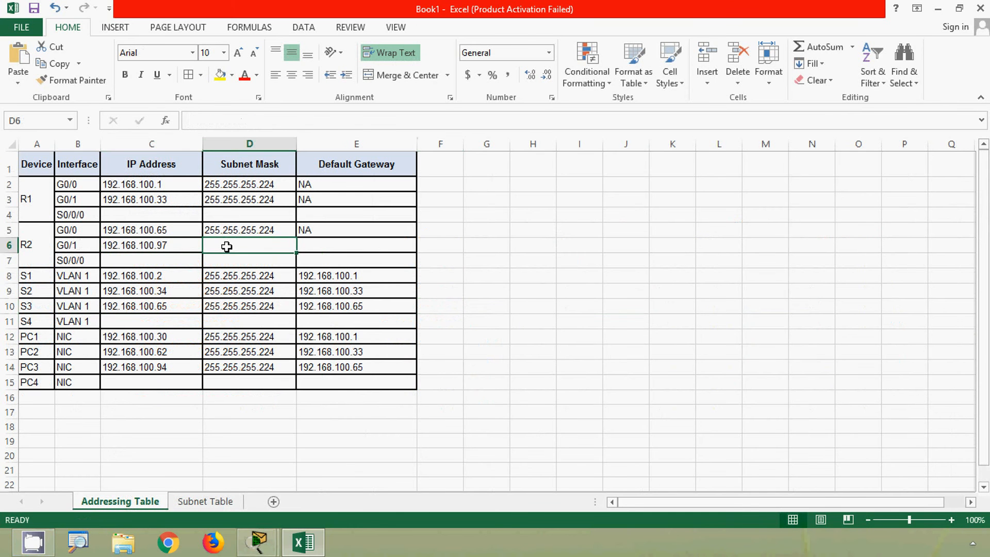
pyautogui.hotkey('ctrl', 'v')
pyautogui.click(317, 246)
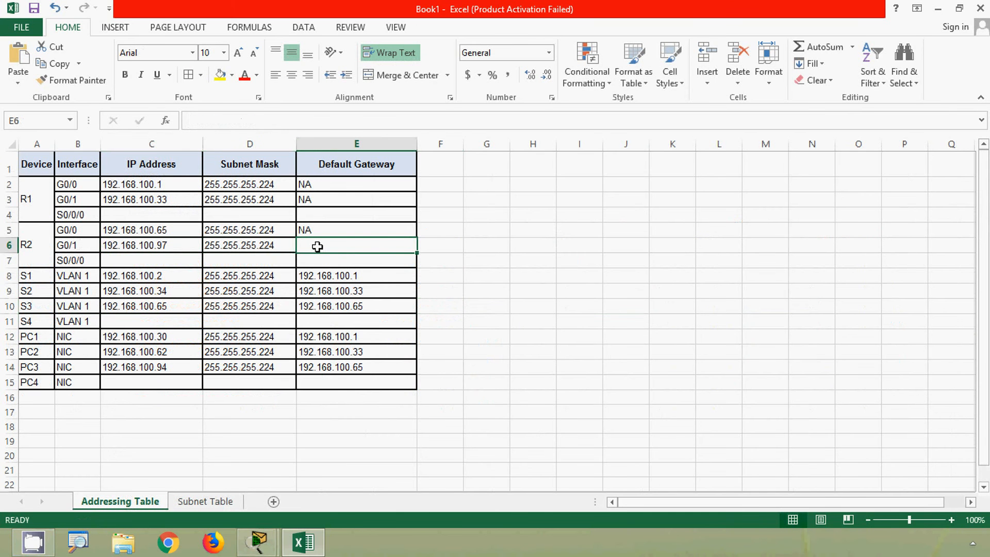
pyautogui.hotkey('ctrl', 'v')
pyautogui.click(430, 247)
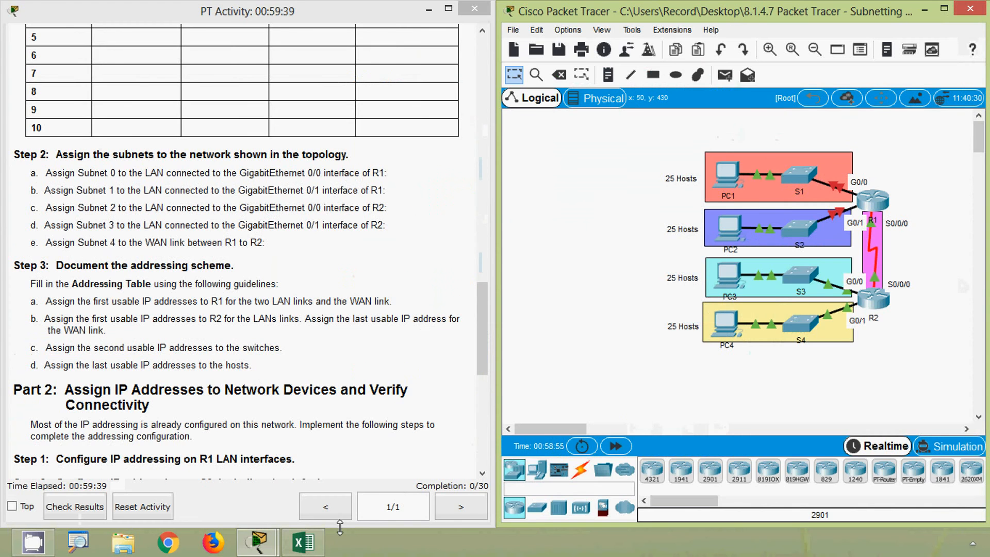
# Return to Excel, copy Network3's last usable host address, 192.168.100.126, into PC4's IP Address, and fill its Subnet Mask with 255.255.255.224.
pyautogui.click(303, 541)
pyautogui.press('alt')
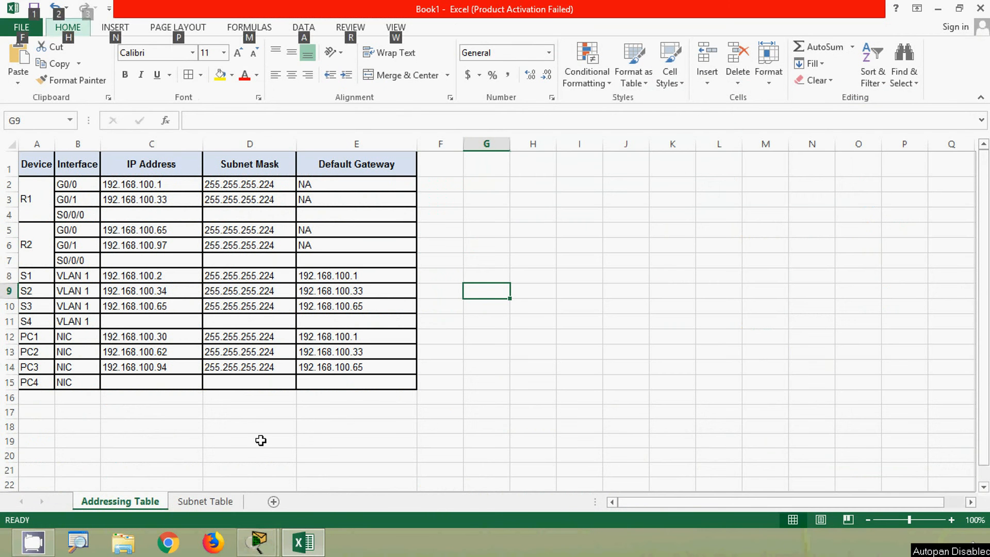
pyautogui.click(222, 505)
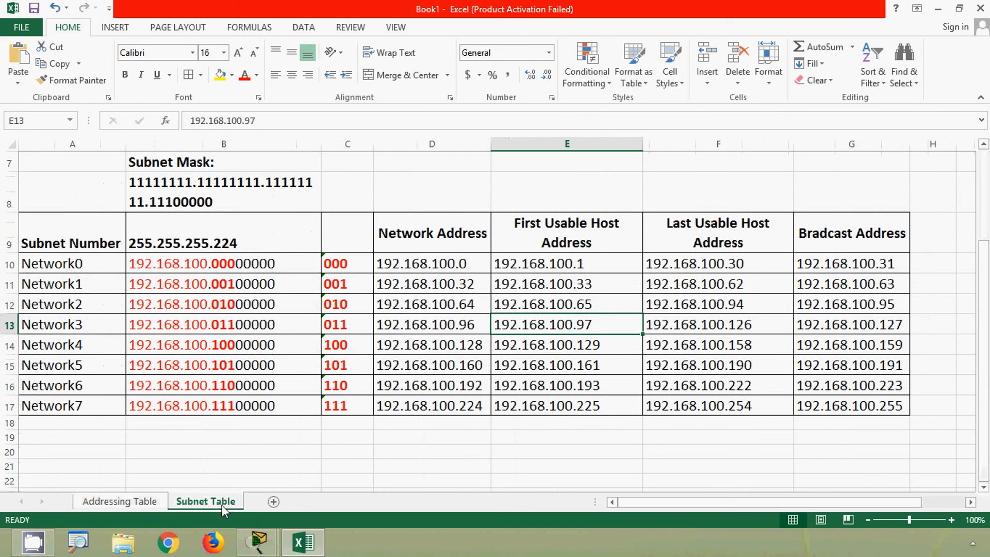
pyautogui.click(9, 326)
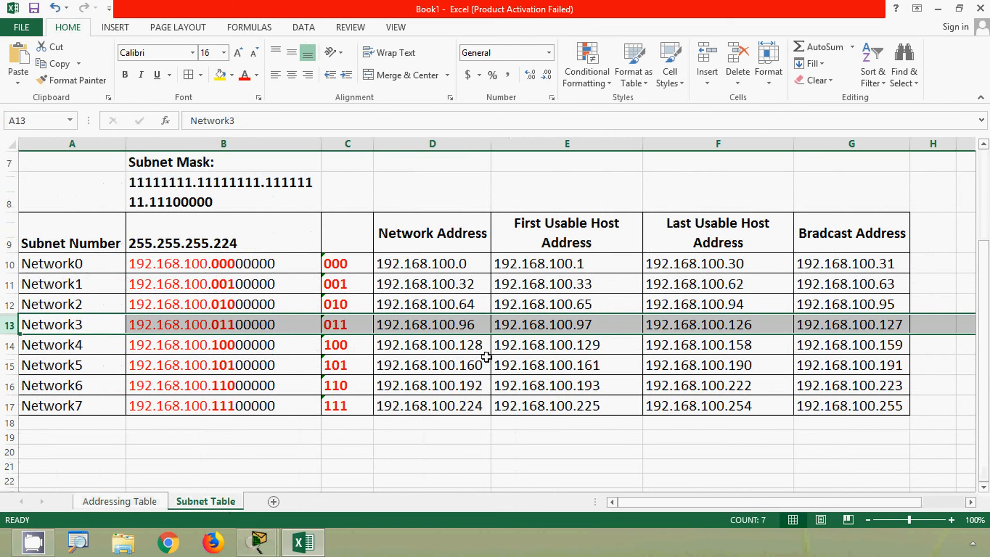
pyautogui.click(698, 330)
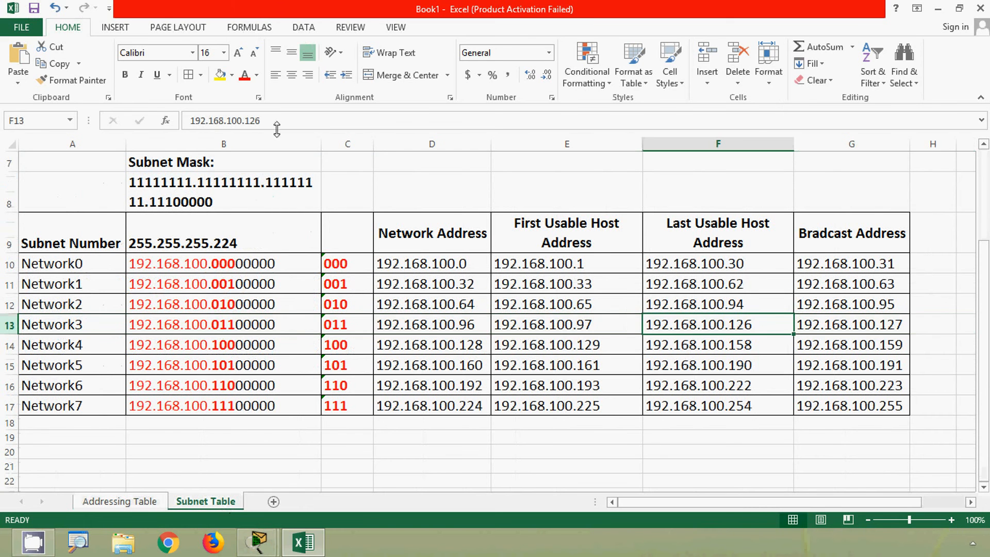
pyautogui.moveTo(261, 121); pyautogui.dragTo(190, 121)
pyautogui.click(140, 503)
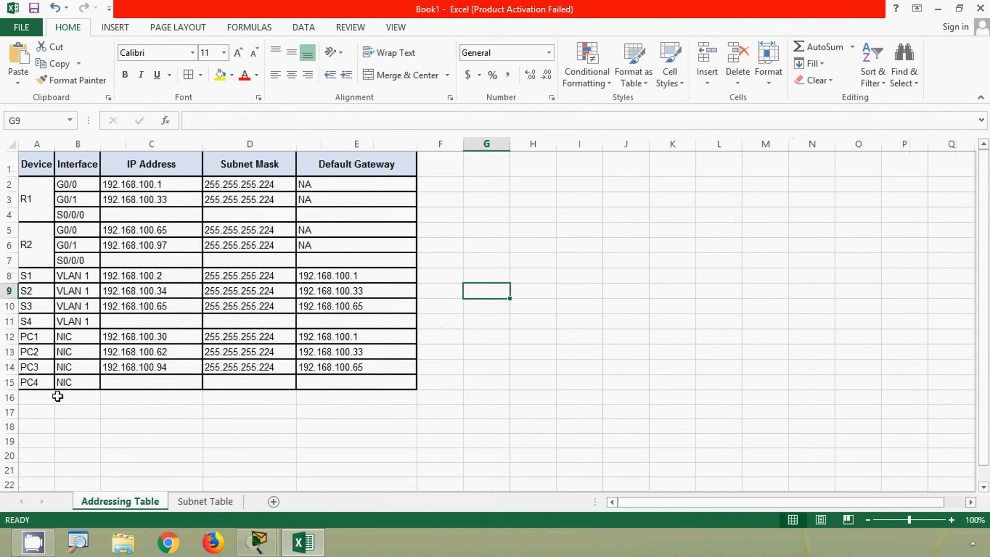
pyautogui.click(123, 381)
pyautogui.hotkey('ctrl', 'v')
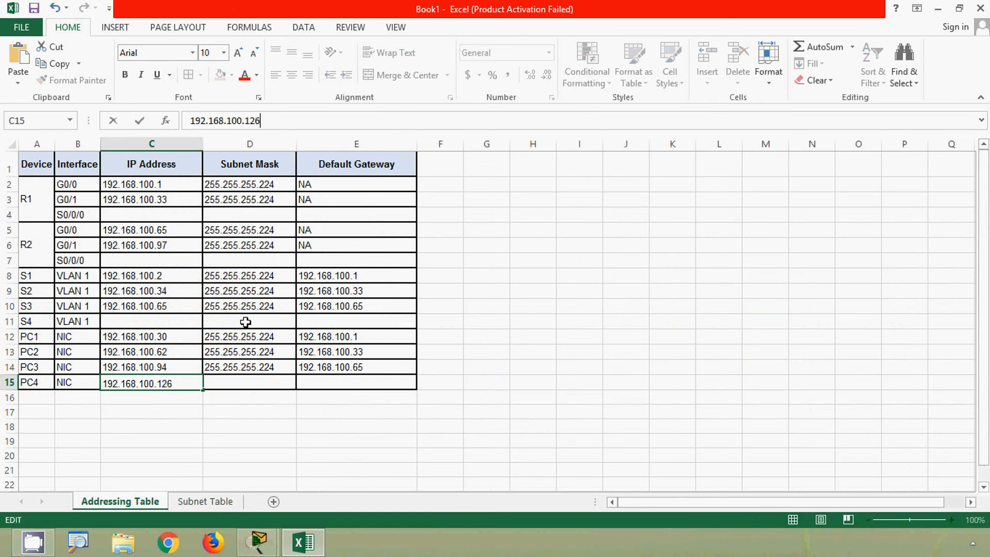
pyautogui.click(239, 384)
pyautogui.hotkey('ctrl', 'd')
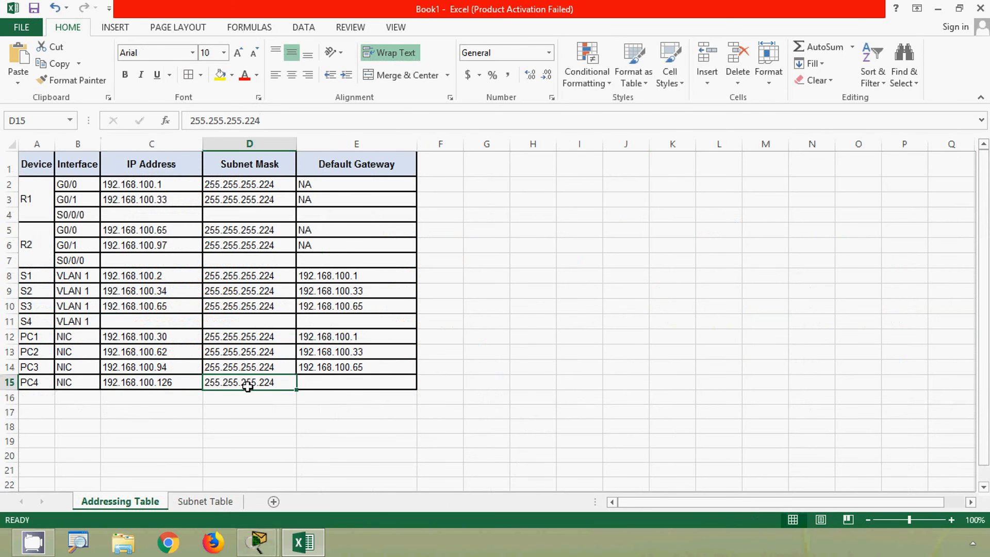
# Copy the IP address of R2's G0/1, 192.168.100.97, into PC4's Default Gateway cell.
pyautogui.click(343, 383)
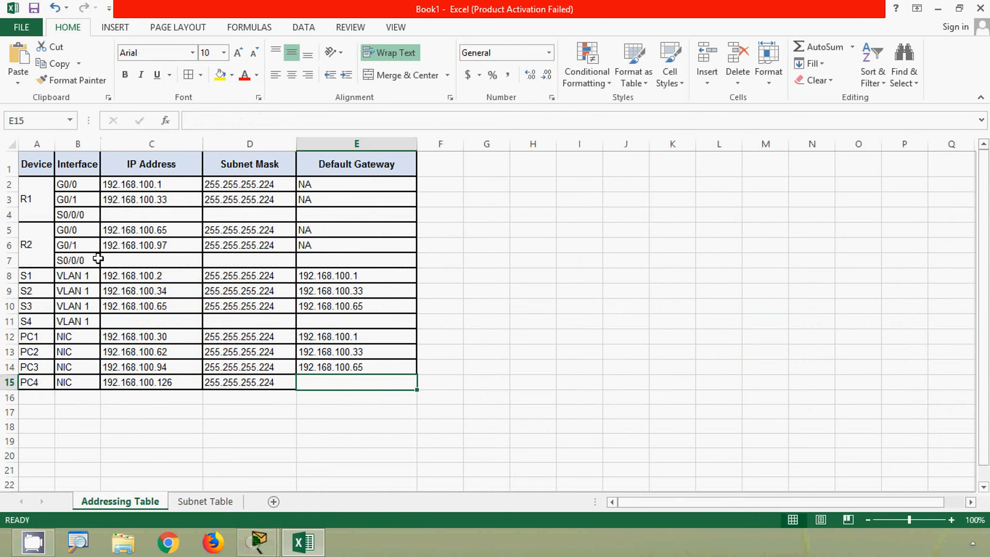
pyautogui.click(128, 247)
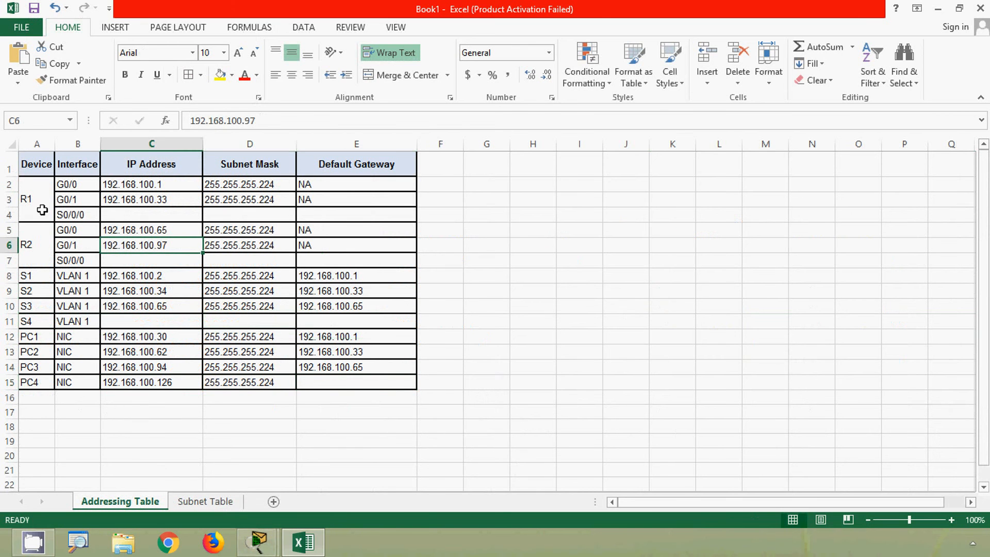
pyautogui.moveTo(272, 118); pyautogui.dragTo(172, 143)
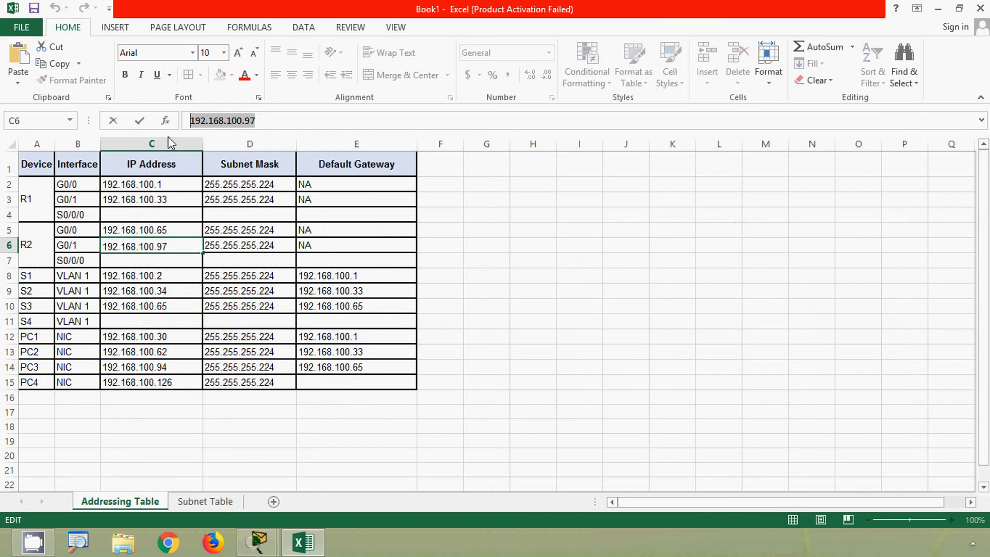
pyautogui.hotkey('ctrl', 'c')
pyautogui.click(311, 377)
pyautogui.hotkey('ctrl', 'v')
pyautogui.click(299, 410)
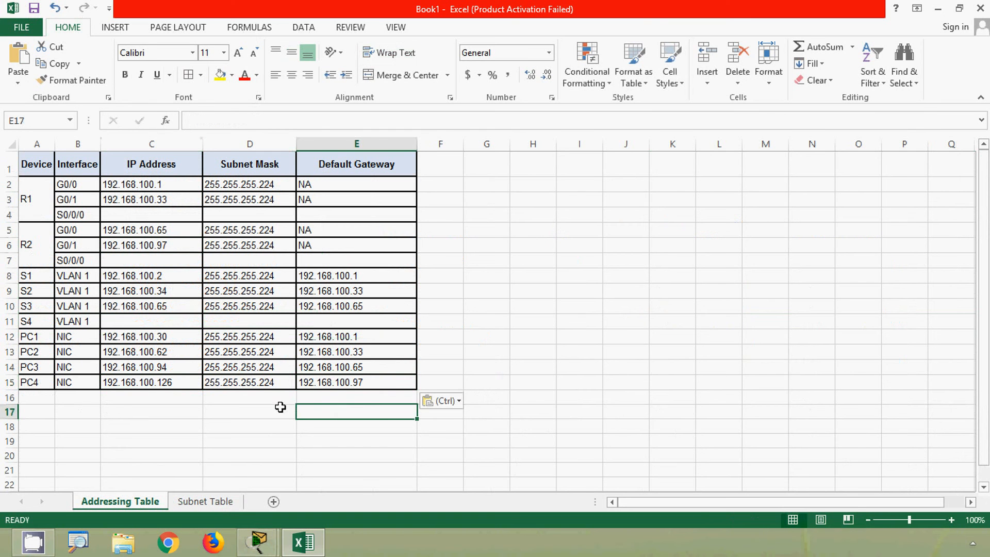
# Enter 192.168.100.98 as S4's IP Address, based on R2's G0/1 address, and fill its Subnet Mask with 255.255.255.224.
pyautogui.click(113, 323)
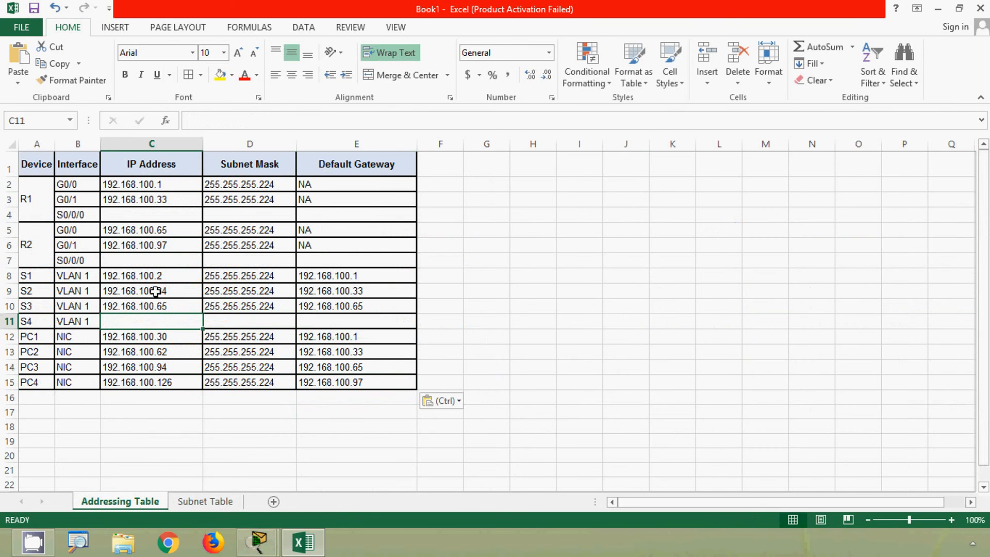
pyautogui.click(165, 248)
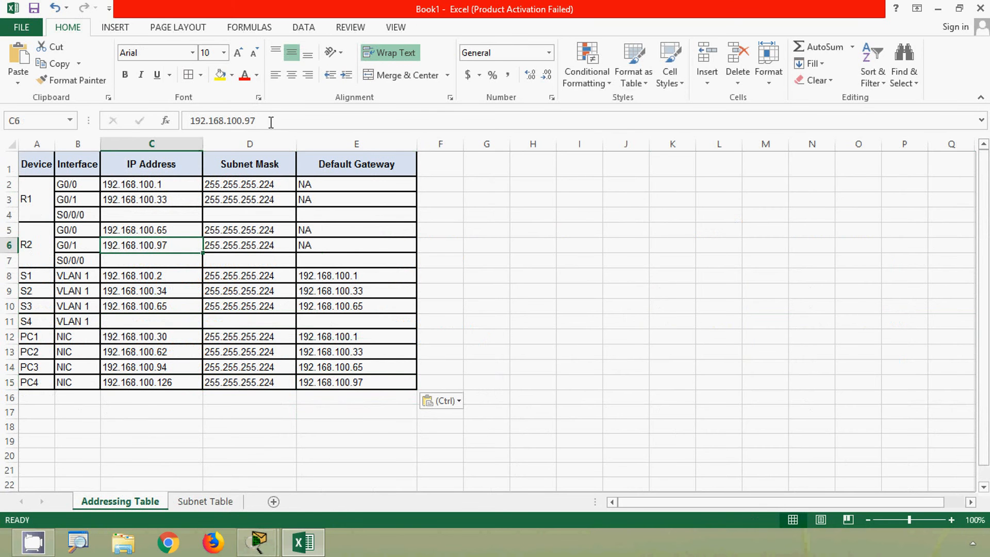
pyautogui.moveTo(252, 121); pyautogui.dragTo(185, 120)
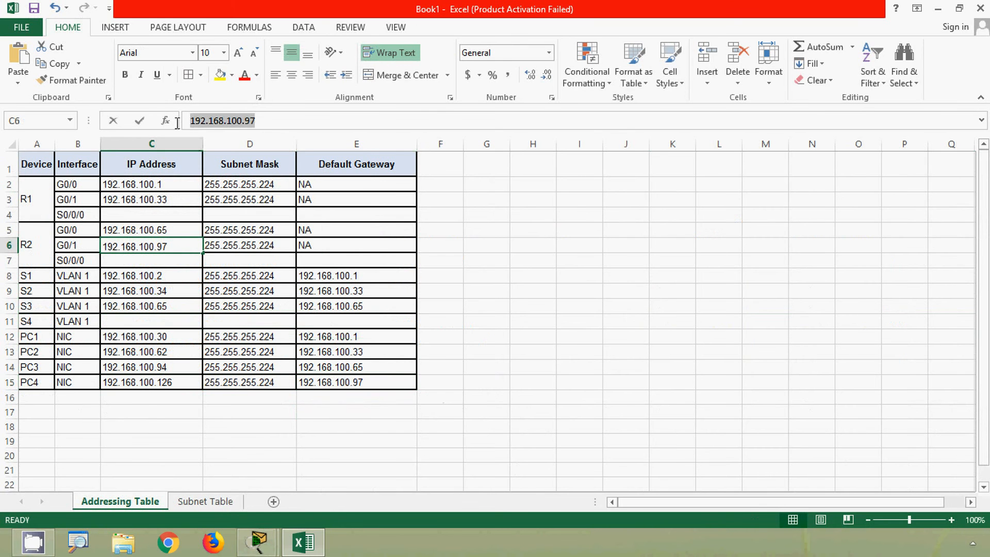
pyautogui.click(132, 322)
pyautogui.click(213, 121)
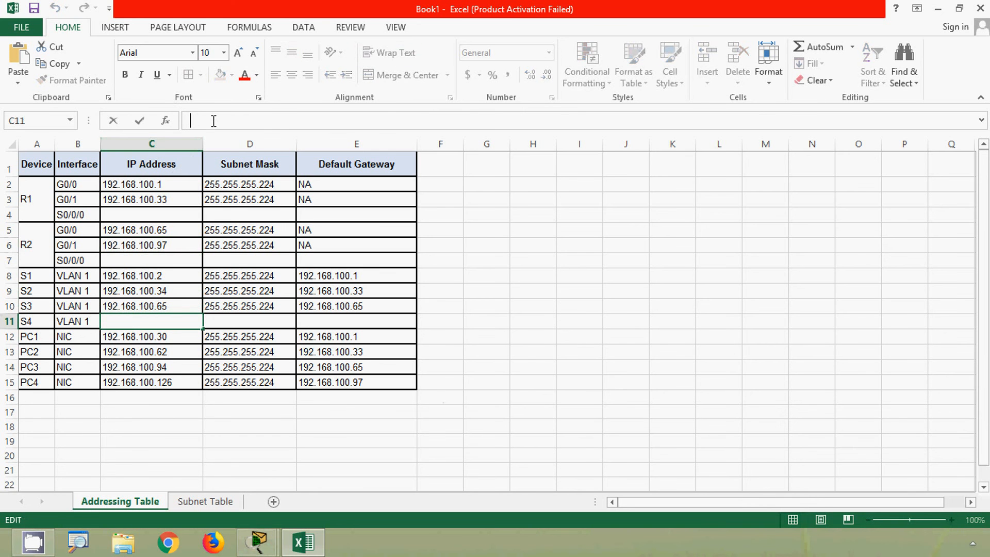
pyautogui.hotkey('ctrl', 'v')
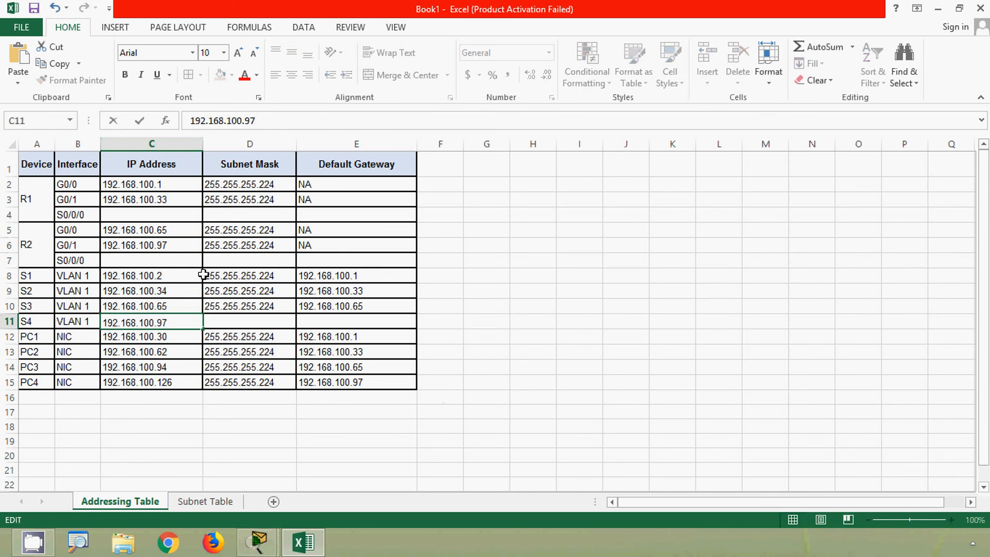
pyautogui.click(225, 321)
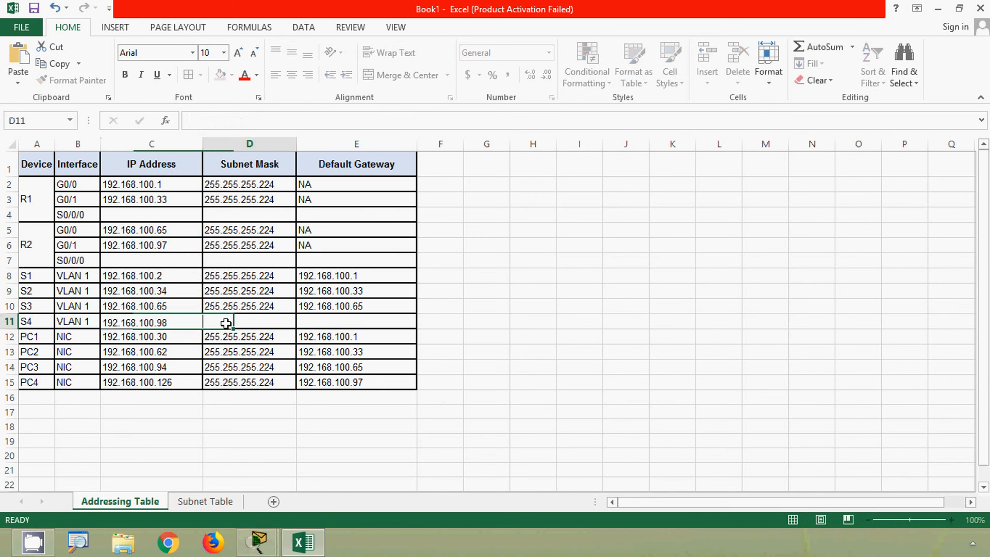
pyautogui.hotkey('ctrl', 'd')
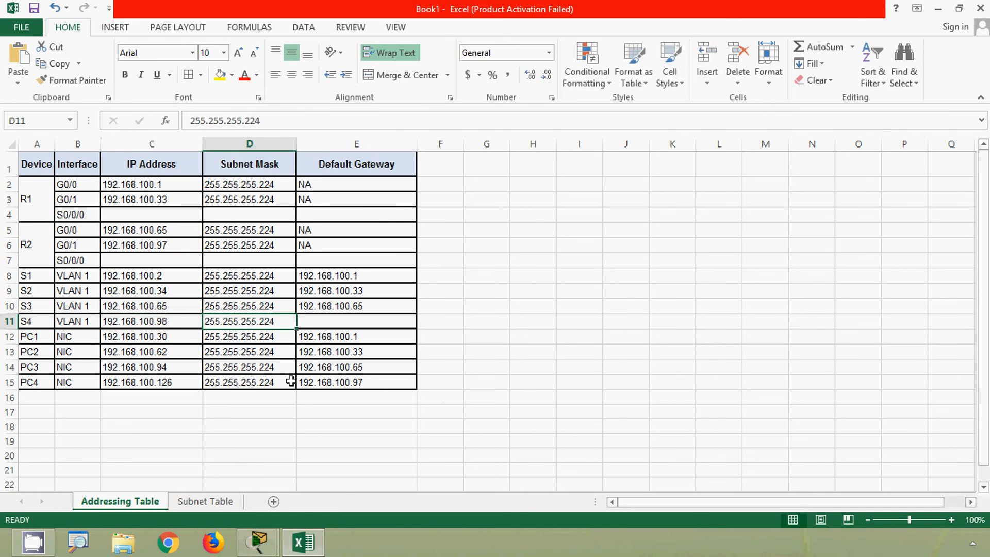
# Copy PC4's default gateway 192.168.100.97 into S4's Default Gateway cell.
pyautogui.click(330, 324)
pyautogui.click(327, 382)
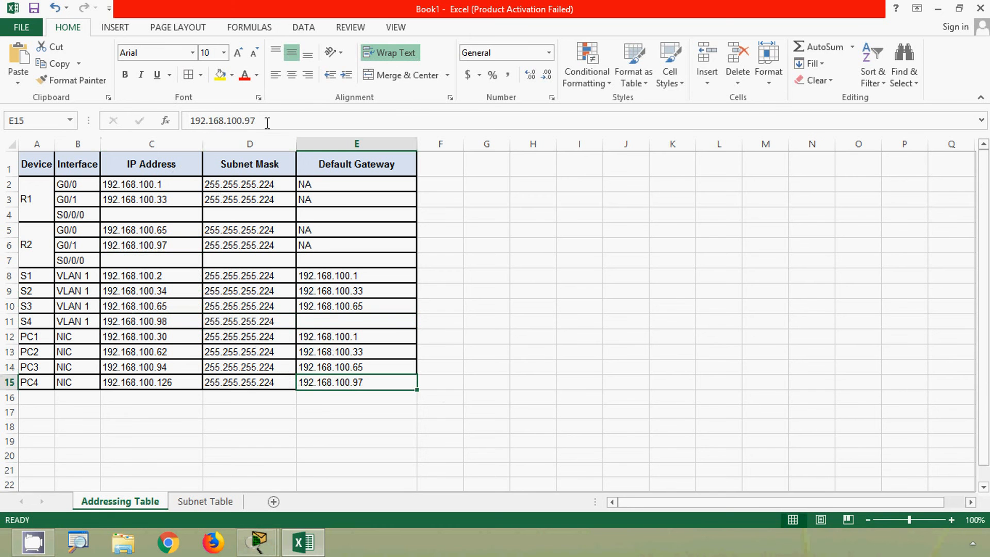
pyautogui.moveTo(267, 123); pyautogui.dragTo(190, 122)
pyautogui.click(314, 326)
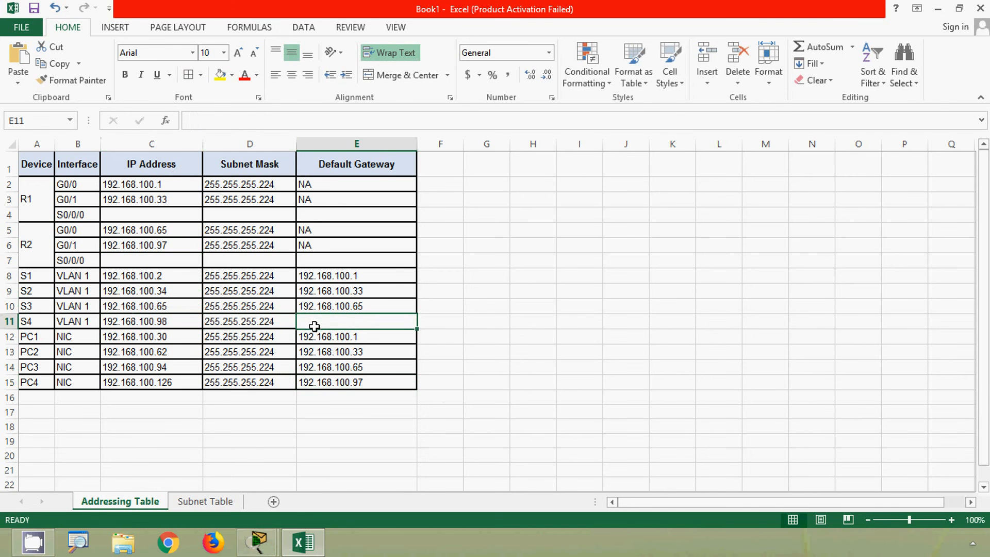
pyautogui.hotkey('ctrl', 'v')
pyautogui.click(481, 325)
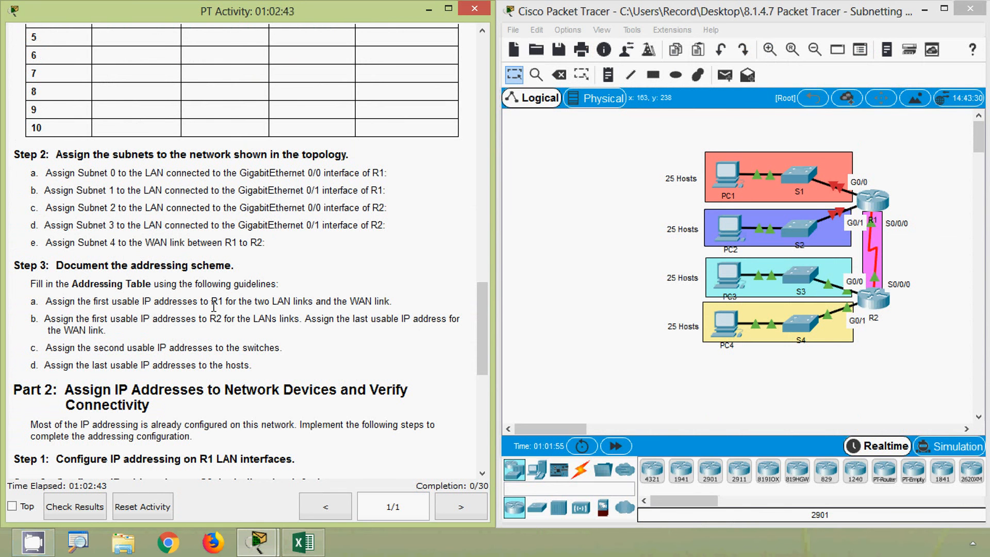
# Review the Step 3 guidelines in Packet Tracer for assigning LAN and WAN link addresses to R1 and R2.
pyautogui.moveTo(209, 302); pyautogui.dragTo(279, 306)
pyautogui.moveTo(341, 302); pyautogui.dragTo(411, 302)
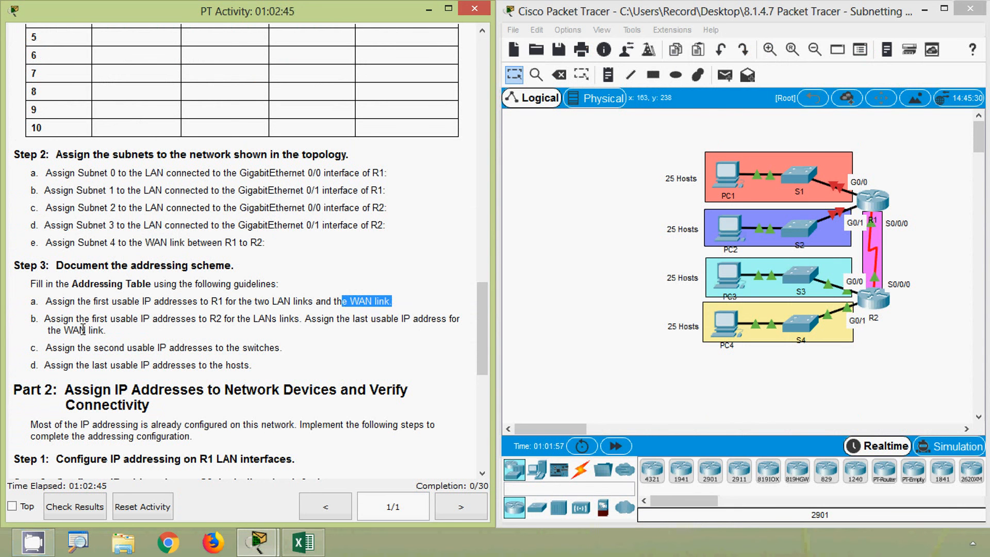
pyautogui.moveTo(56, 318); pyautogui.dragTo(122, 320)
pyautogui.moveTo(343, 319); pyautogui.dragTo(446, 319)
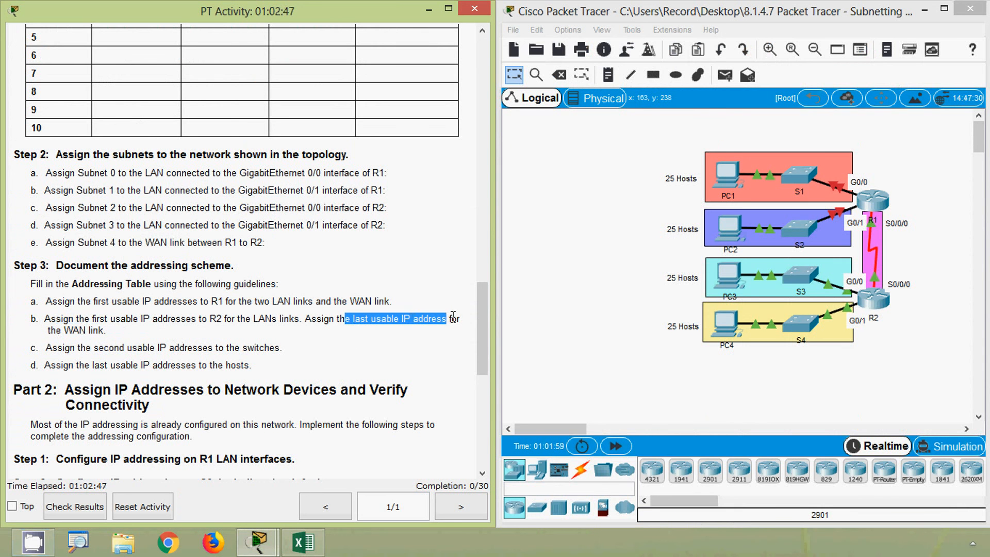
pyautogui.moveTo(48, 330); pyautogui.dragTo(100, 329)
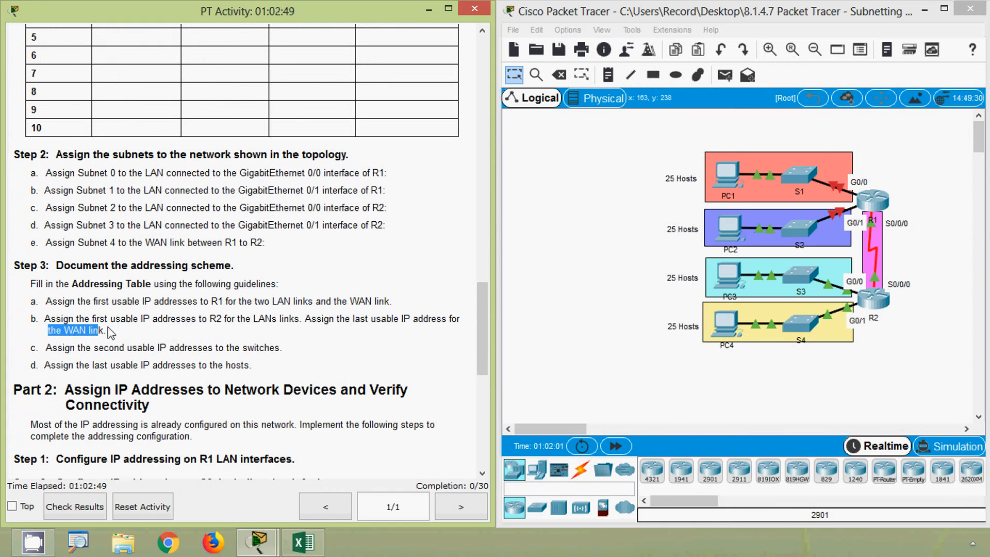
pyautogui.moveTo(197, 319); pyautogui.dragTo(235, 319)
pyautogui.click(267, 328)
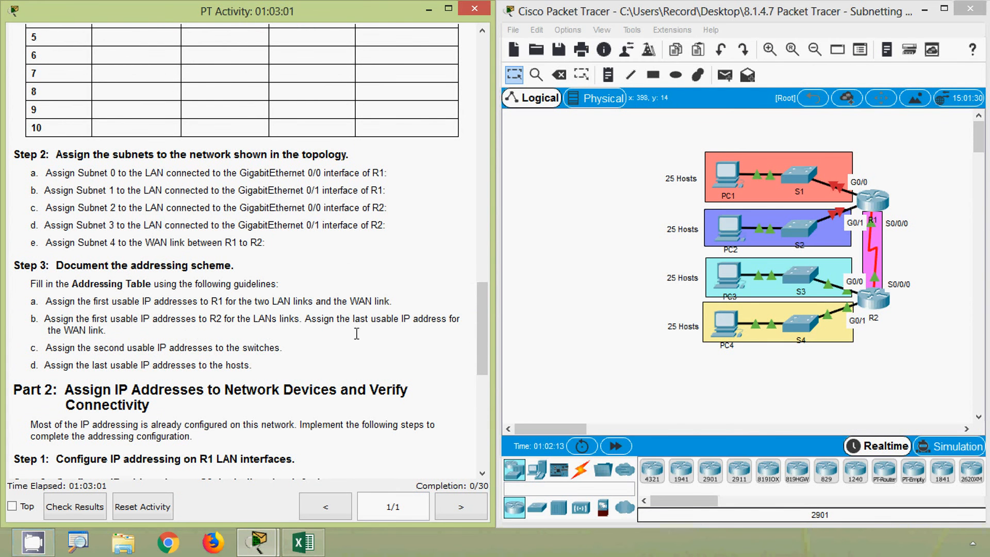
# Return to Excel and copy Network4's first usable host address, 192.168.100.129, into the IP Address of R1's S0/0/0.
pyautogui.click(303, 541)
pyautogui.click(204, 501)
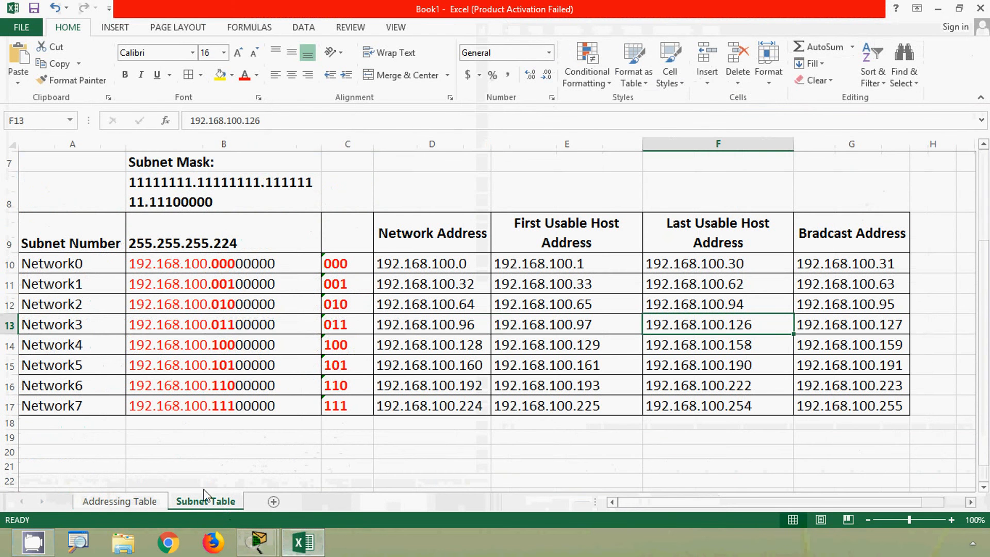
pyautogui.click(9, 345)
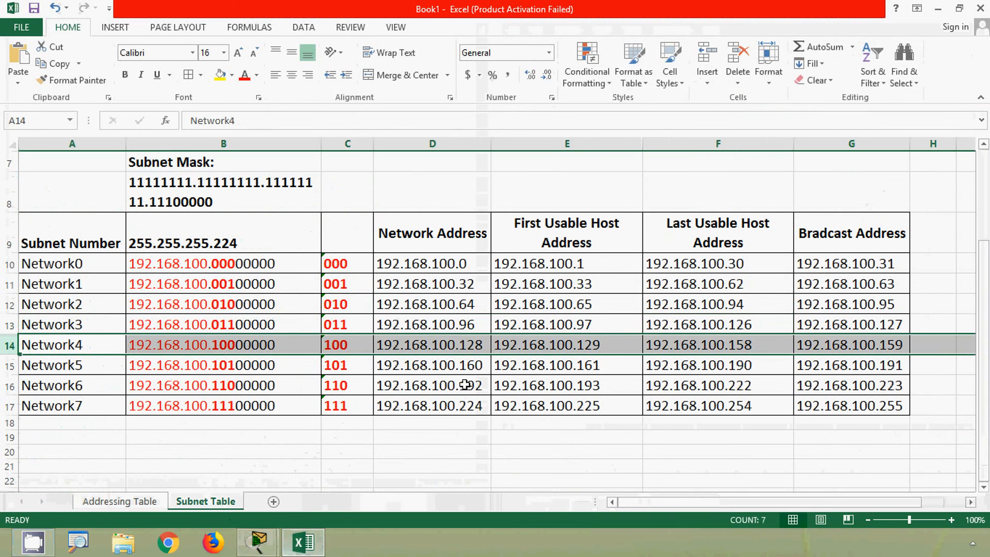
pyautogui.click(526, 344)
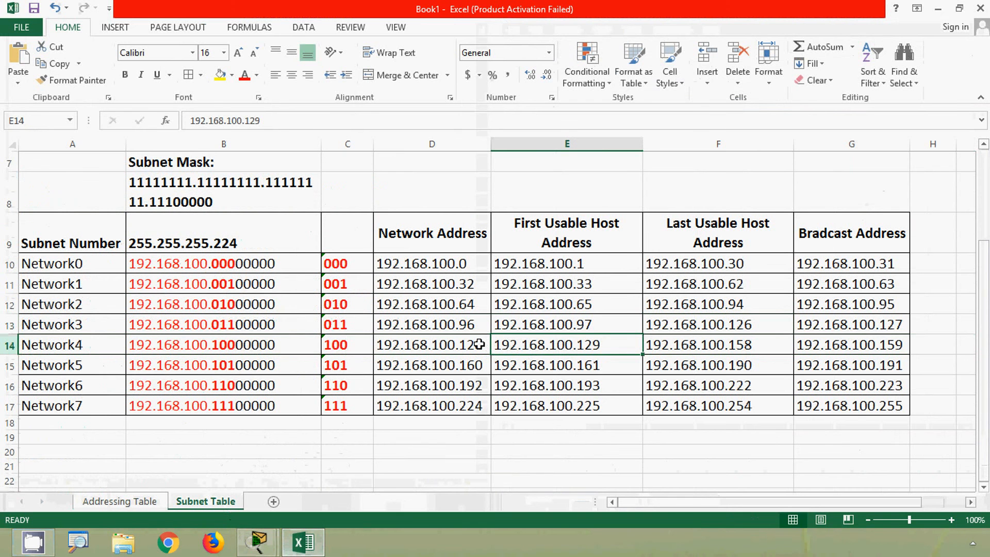
pyautogui.moveTo(272, 120); pyautogui.dragTo(188, 120)
pyautogui.hotkey('ctrl', 'c')
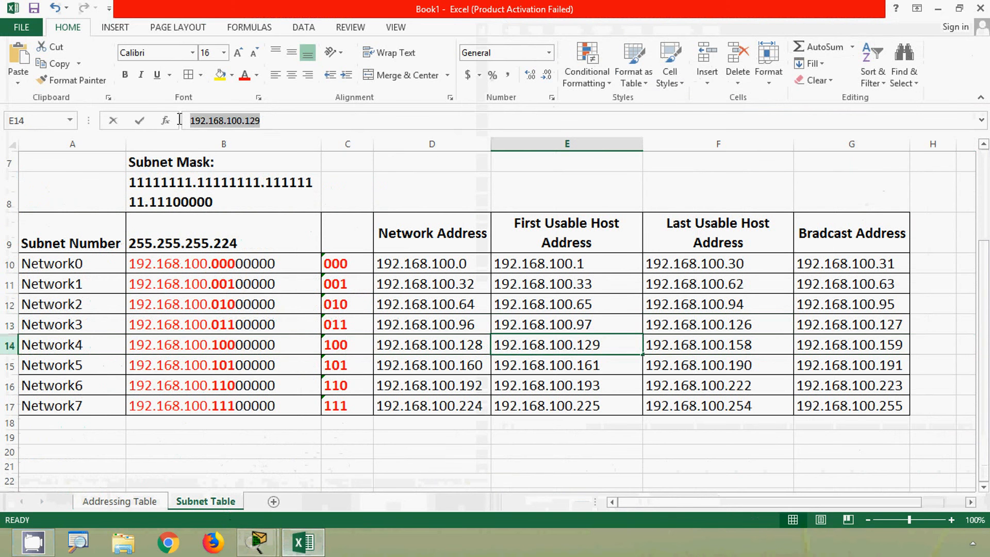
pyautogui.click(136, 501)
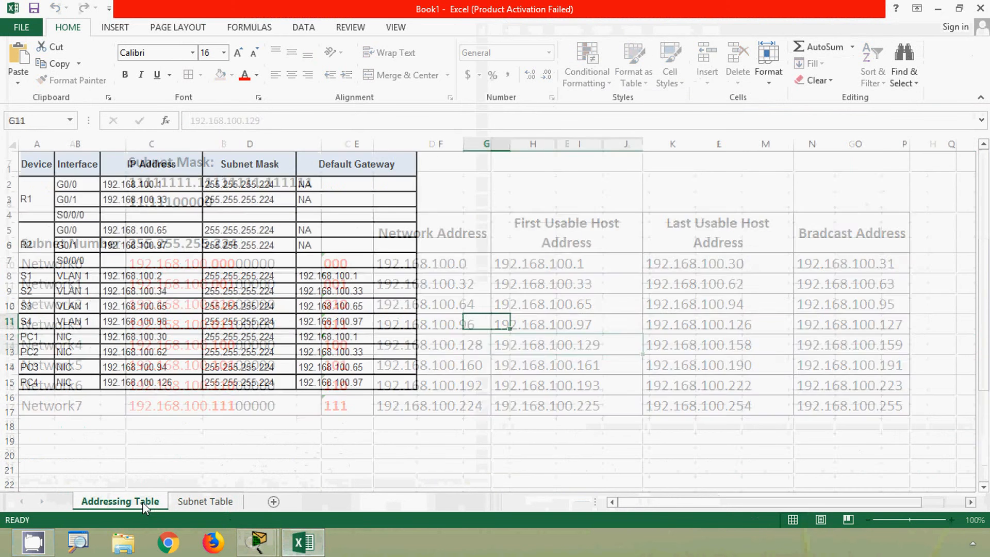
pyautogui.click(70, 216)
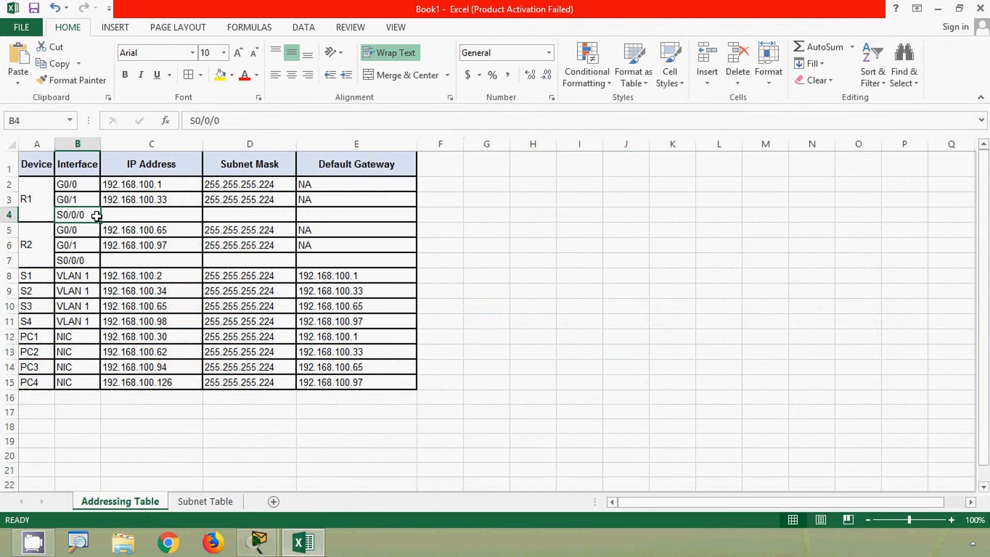
pyautogui.click(128, 217)
pyautogui.click(210, 119)
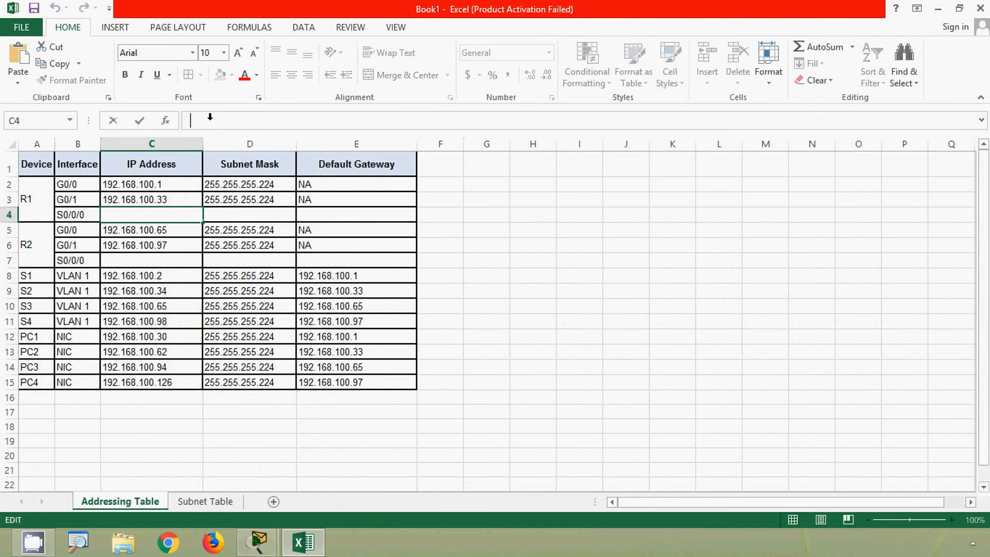
pyautogui.hotkey('ctrl', 'v')
# Fill in R1's S0/0/0 row with Subnet Mask 255.255.255.224 and Default Gateway NA.
pyautogui.click(231, 215)
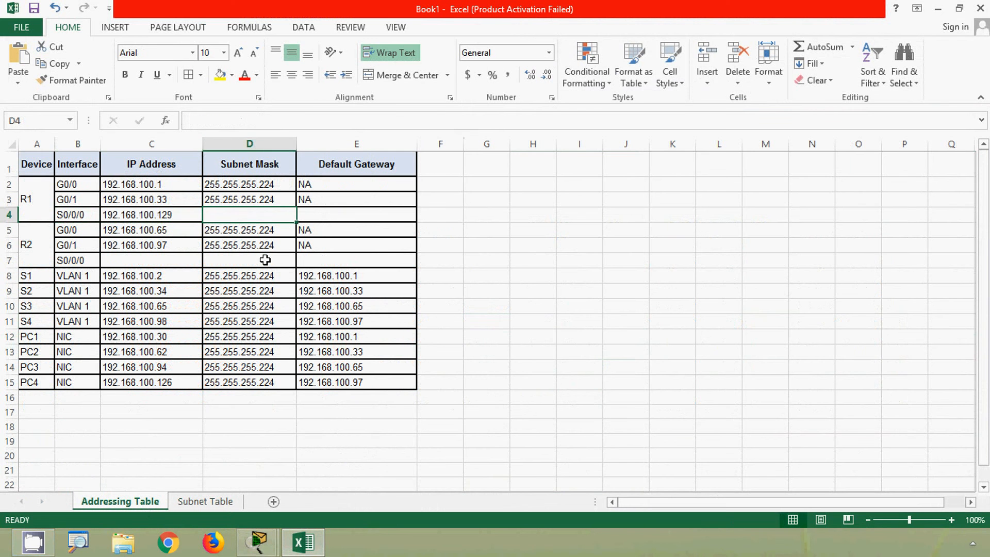
pyautogui.hotkey('ctrl', 'd')
pyautogui.click(310, 211)
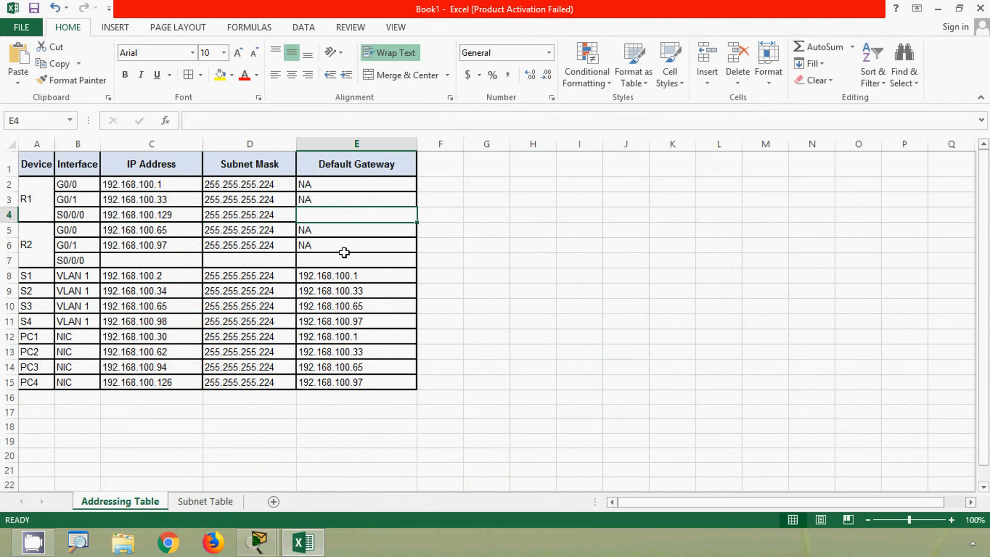
pyautogui.hotkey('ctrl', 'd')
# Copy Network4's last usable host address, 192.168.100.158, into the IP Address of R2's S0/0/0, and set its Subnet Mask to 255.255.255.224.
pyautogui.click(162, 264)
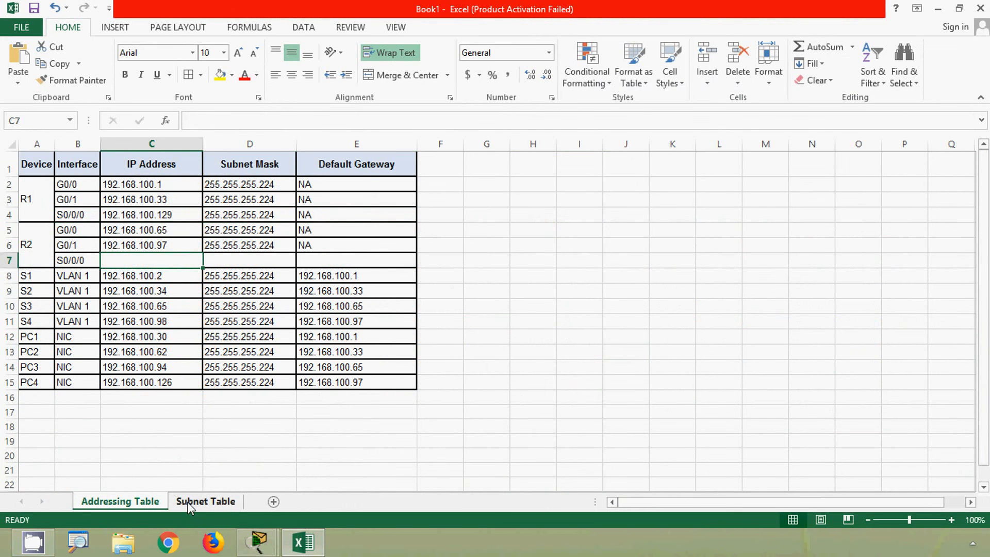
pyautogui.click(206, 501)
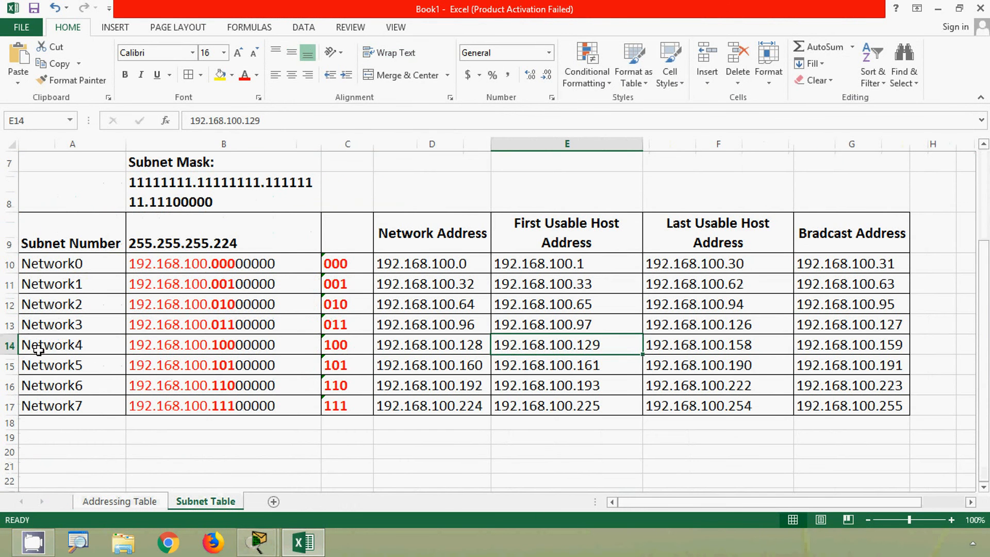
pyautogui.click(12, 344)
pyautogui.click(685, 343)
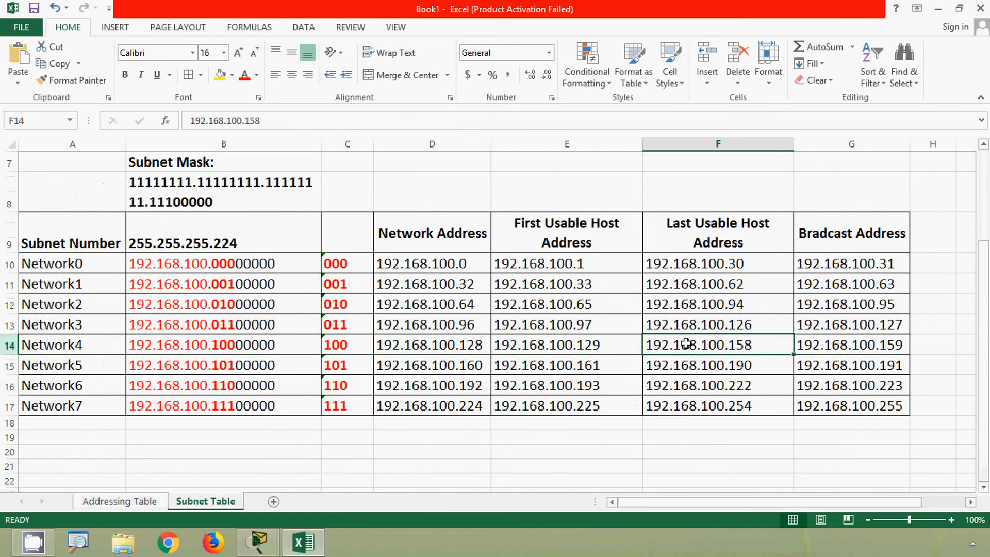
pyautogui.moveTo(274, 121); pyautogui.dragTo(185, 120)
pyautogui.hotkey('ctrl', 'c')
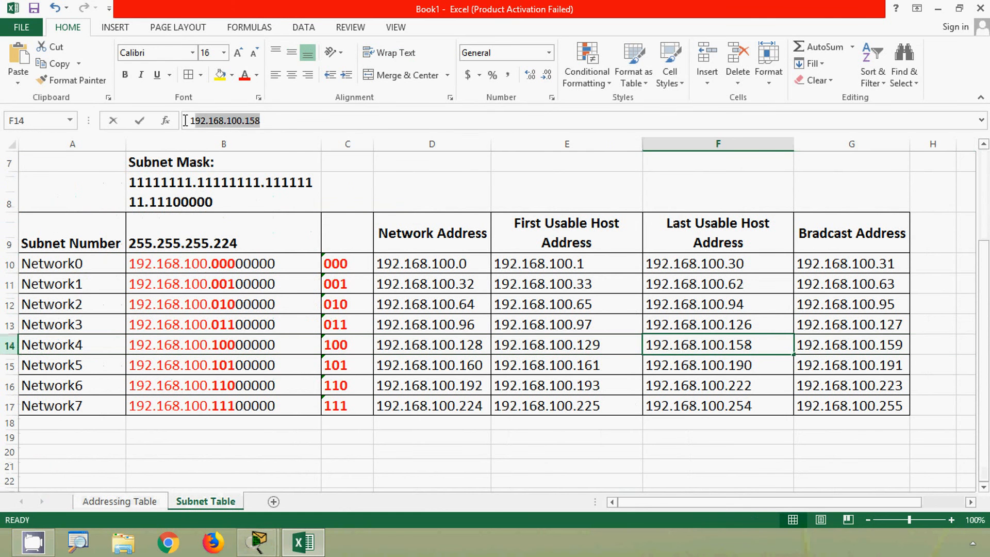
pyautogui.write('C')
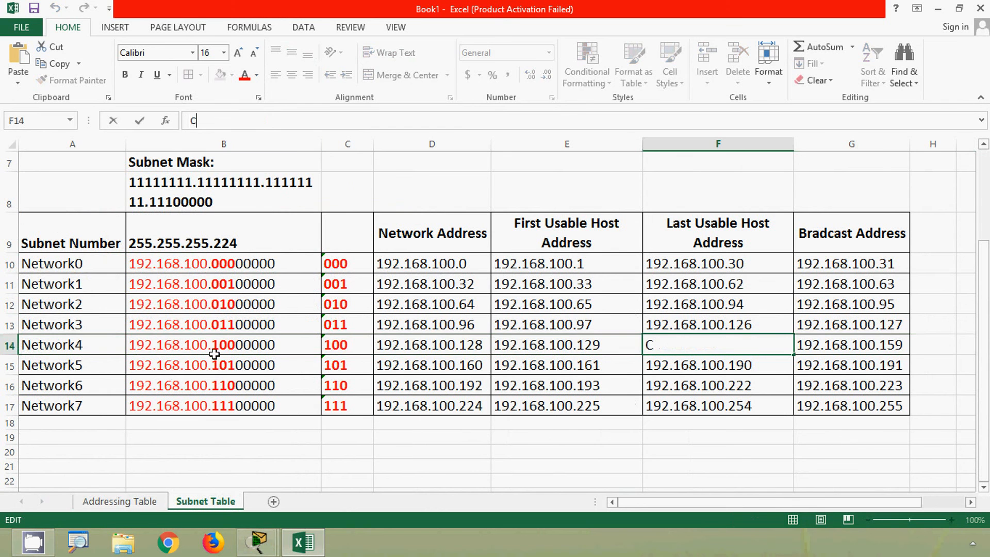
pyautogui.click(136, 502)
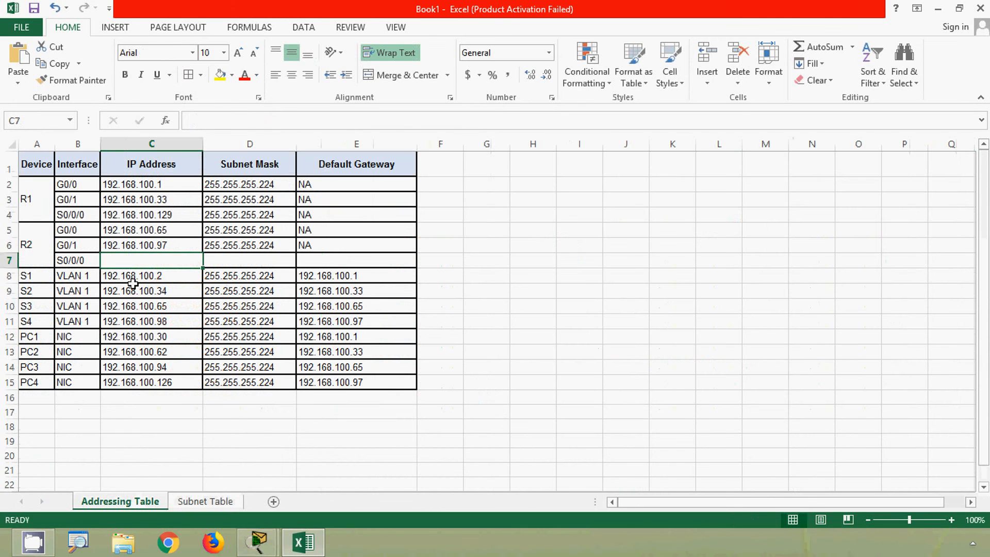
pyautogui.click(213, 120)
pyautogui.hotkey('ctrl', 'v')
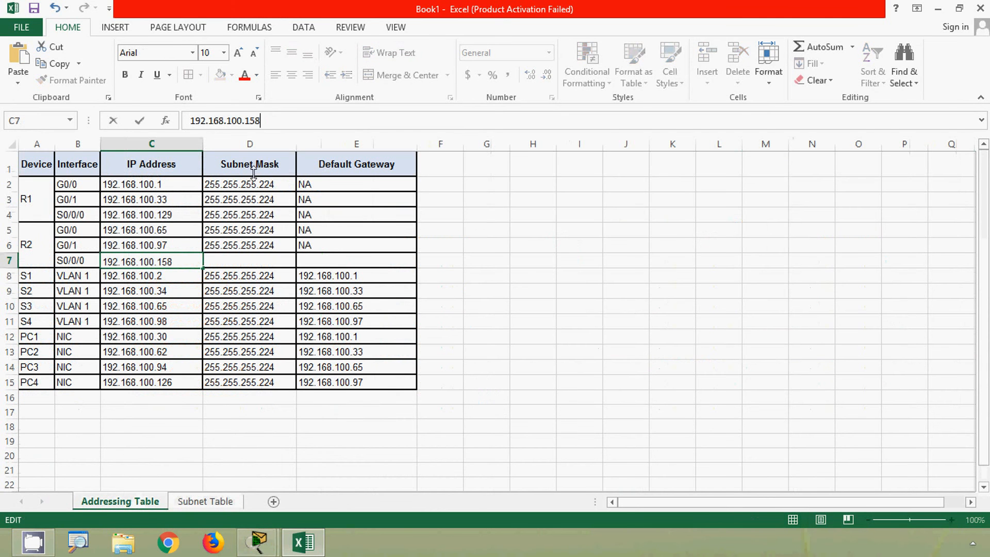
pyautogui.click(258, 263)
pyautogui.write('255.255.255.224')
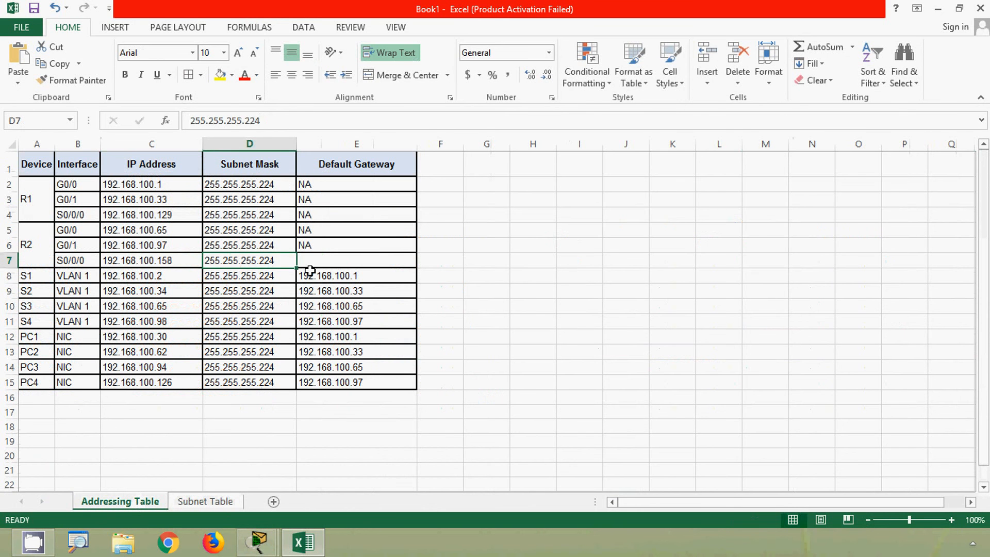
# Set the Default Gateway of R2's S0/0/0 to NA and copy R1's G0/0 address, 192.168.100.1, from the Addressing Table.
pyautogui.click(323, 256)
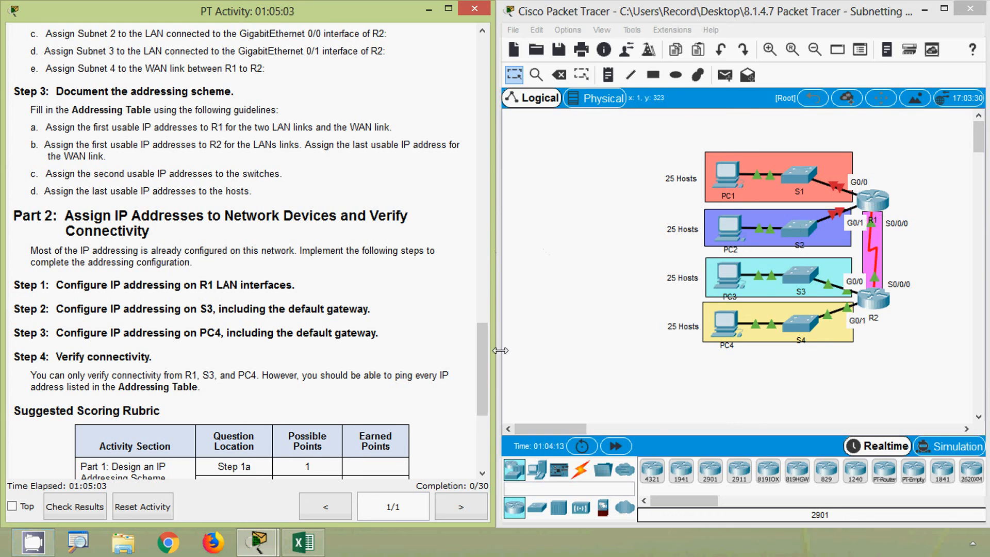
pyautogui.click(311, 542)
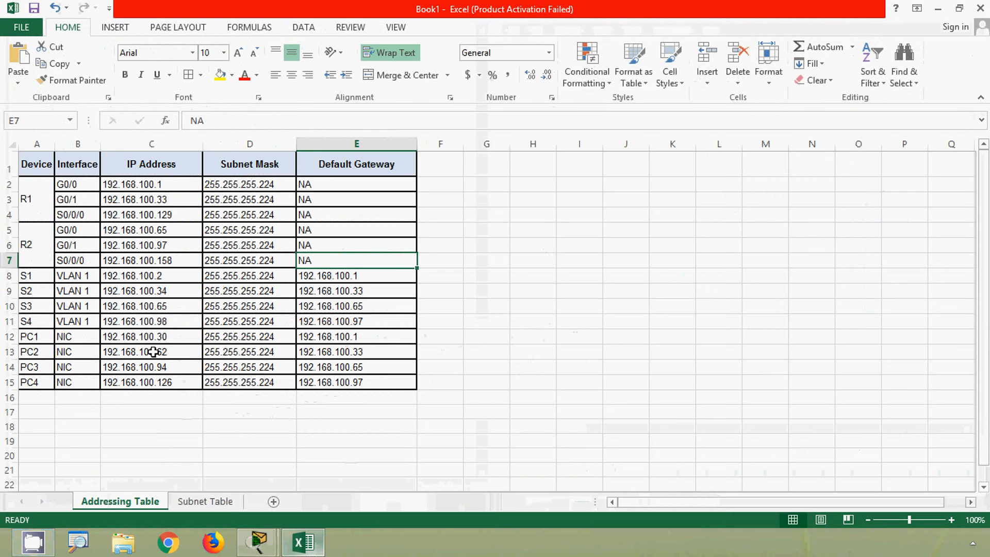
pyautogui.click(141, 186)
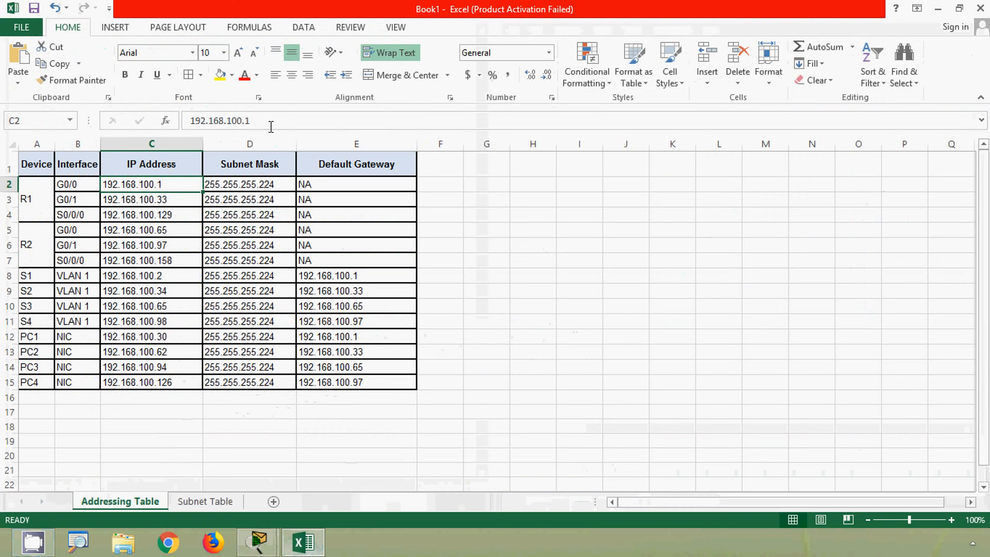
pyautogui.moveTo(270, 124); pyautogui.dragTo(186, 121)
pyautogui.hotkey('ctrl', 'c')
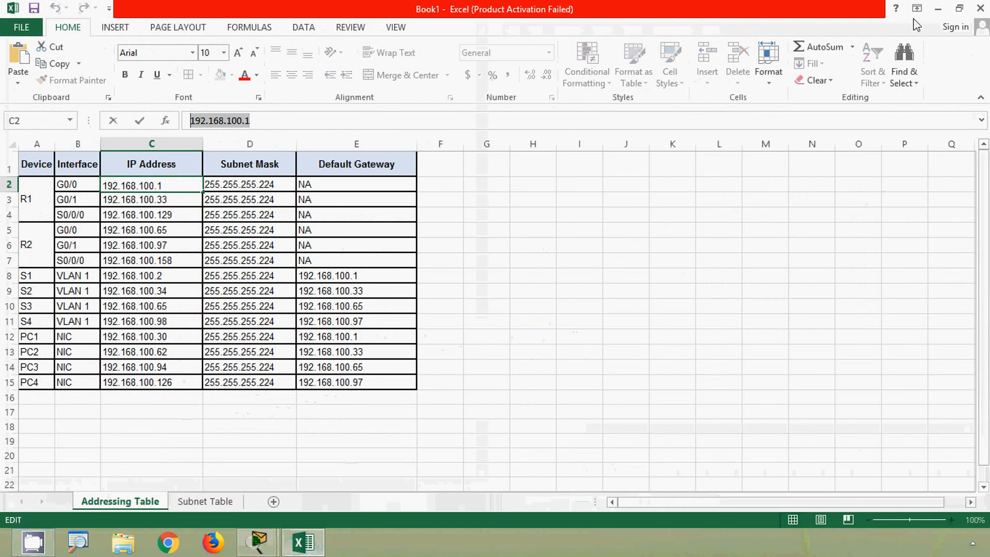
pyautogui.click(937, 9)
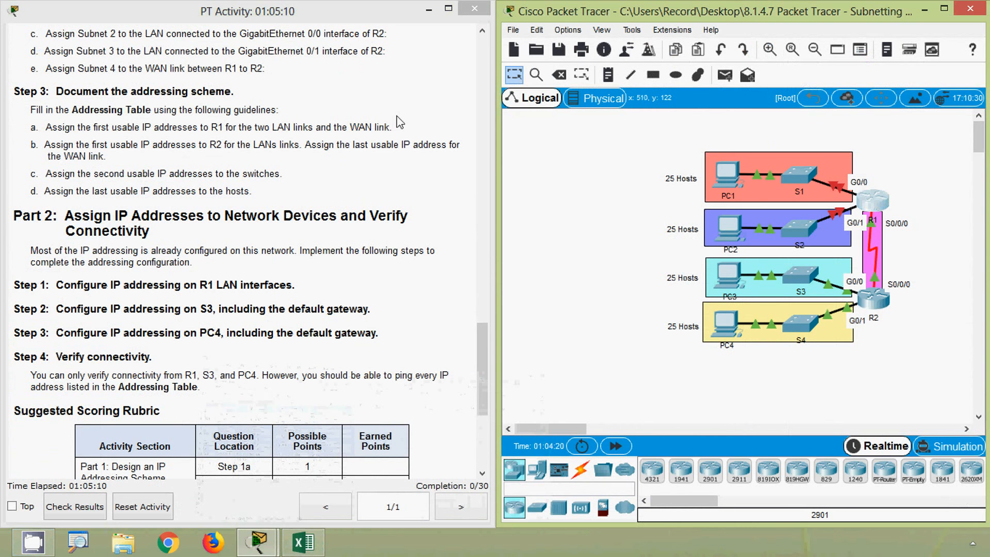
# Open R1's command line in Packet Tracer and enter global configuration mode through privileged EXEC mode.
pyautogui.click(403, 95)
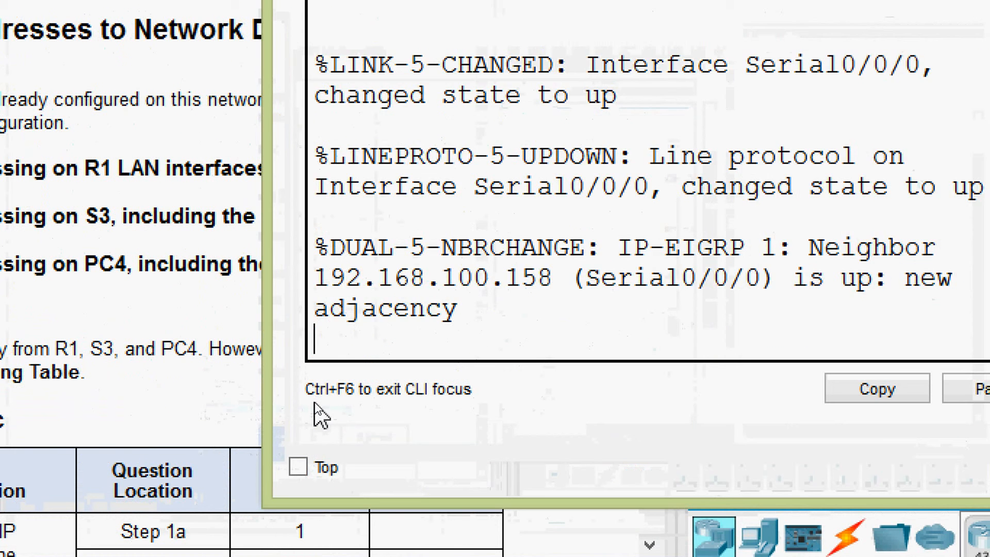
pyautogui.press('Return')
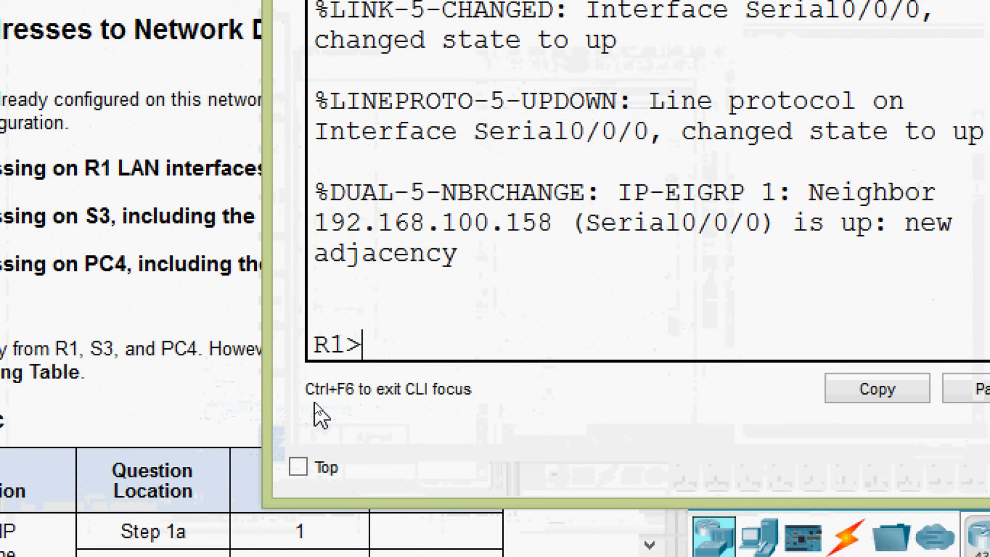
pyautogui.write('ENA')
pyautogui.press('Tab')
pyautogui.press('Return')
pyautogui.write('conf')
pyautogui.press('Tab')
pyautogui.write('t')
pyautogui.press('Tab')
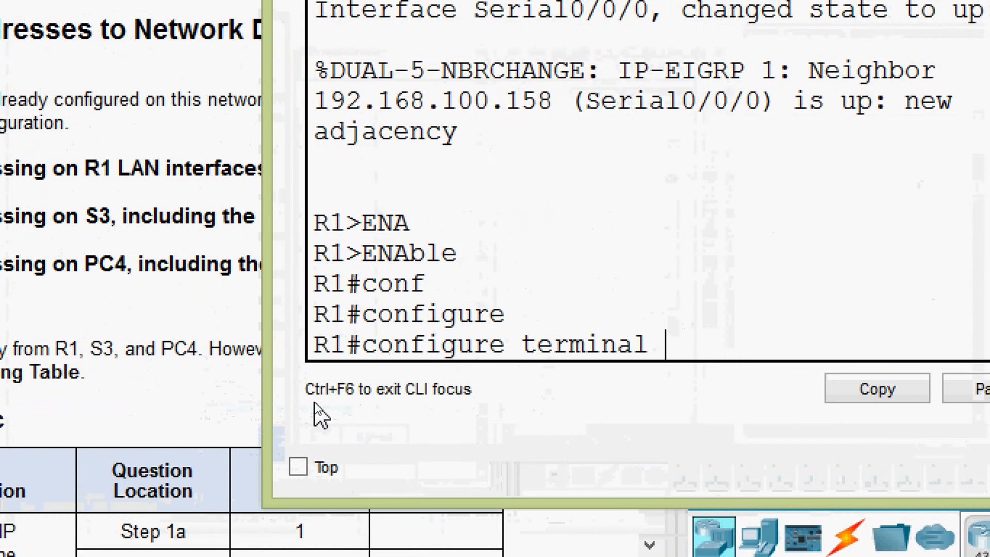
pyautogui.press('Return')
# Enter interface configuration mode for gigabitEthernet 0/0 on R1.
pyautogui.write('inter')
pyautogui.press('Tab')
pyautogui.write('g')
pyautogui.press('Tab')
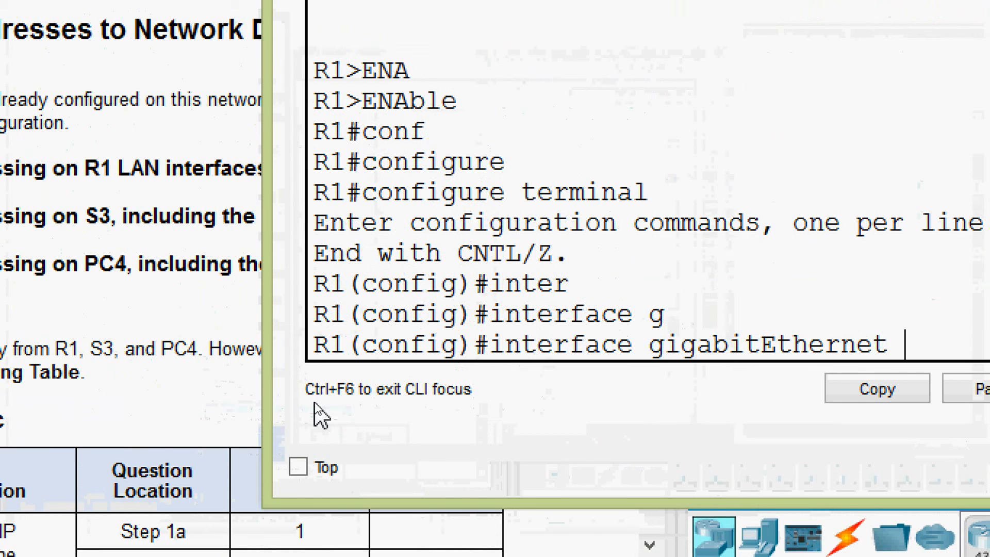
pyautogui.write('0/0')
pyautogui.press('Return')
# Assign IP address 192.168.100.1 with subnet mask 255.255.255.224 to R1's gigabitEthernet 0/0.
pyautogui.write('ip ad')
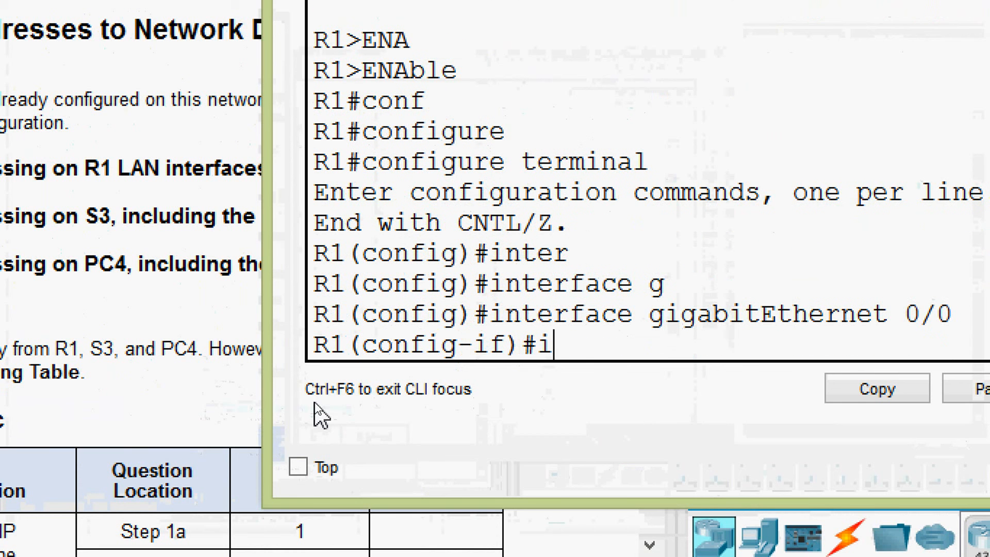
pyautogui.press('Tab')
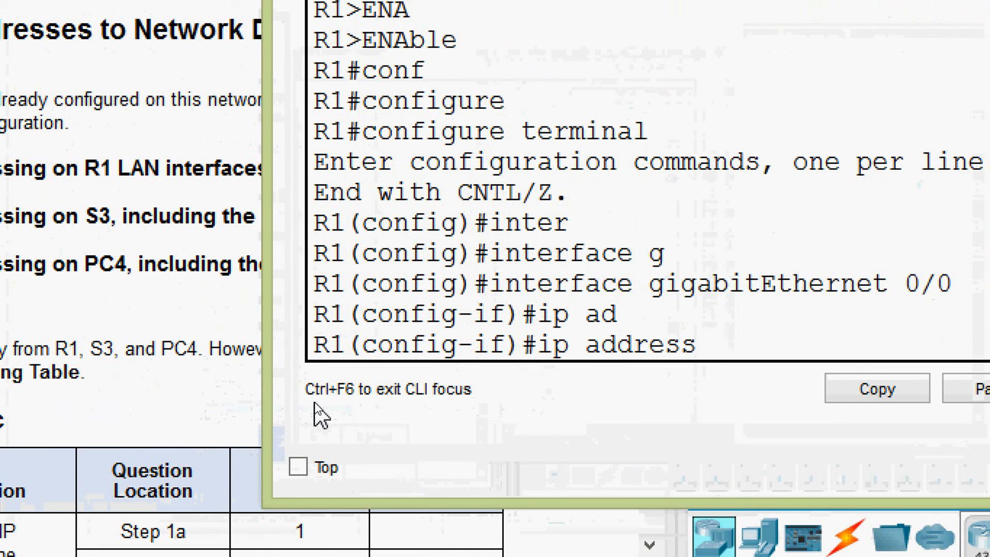
pyautogui.rightClick(722, 347)
pyautogui.click(753, 398)
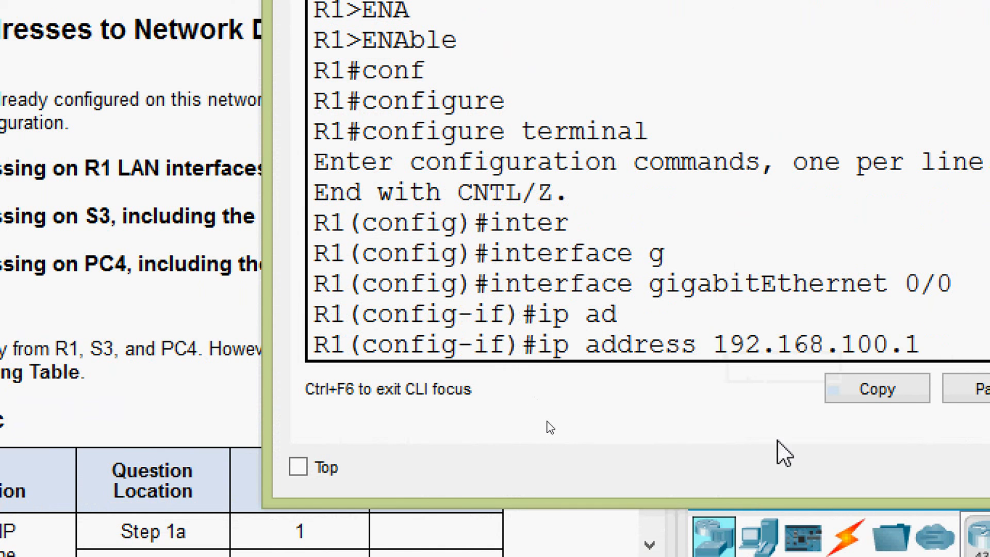
pyautogui.write('?255')
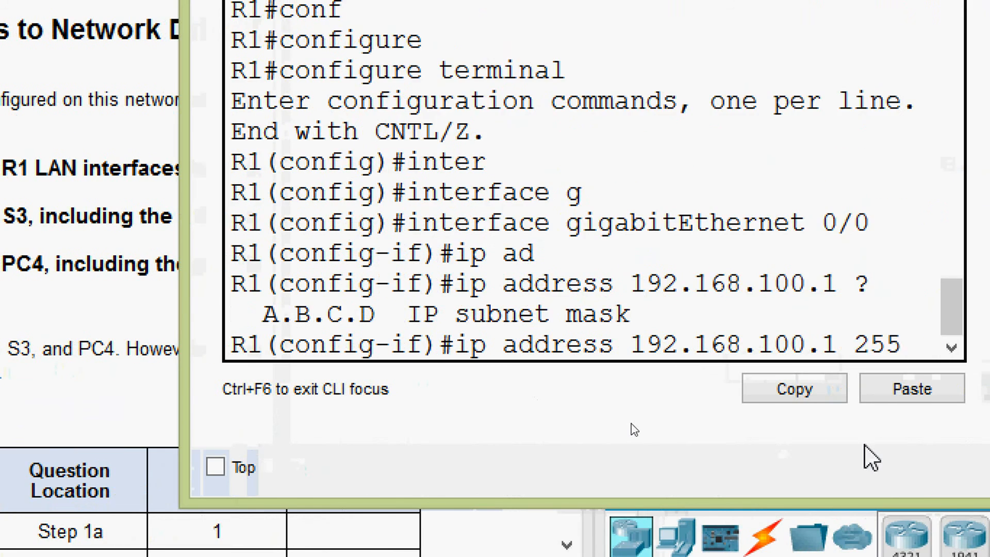
pyautogui.write('.255')
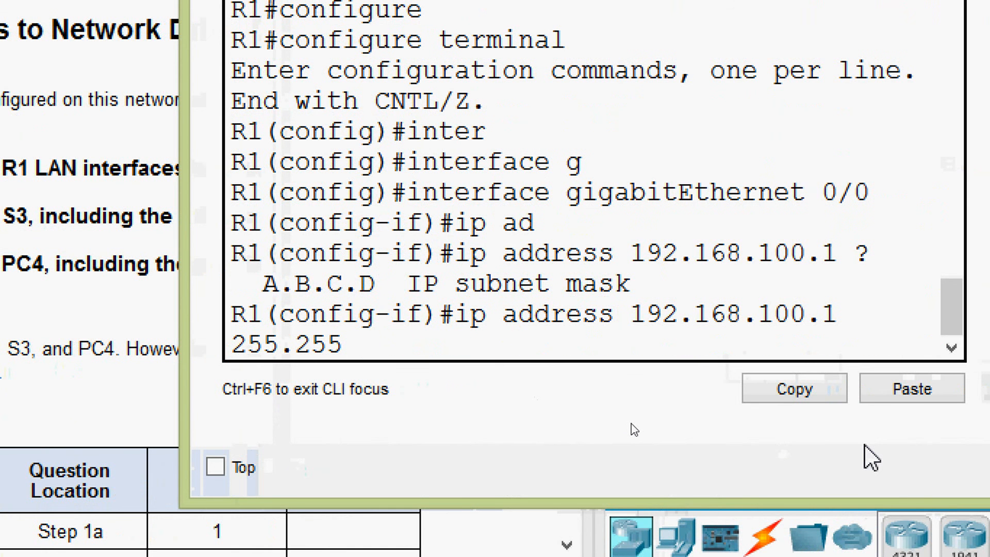
pyautogui.write('.25')
pyautogui.press('BackSpace')
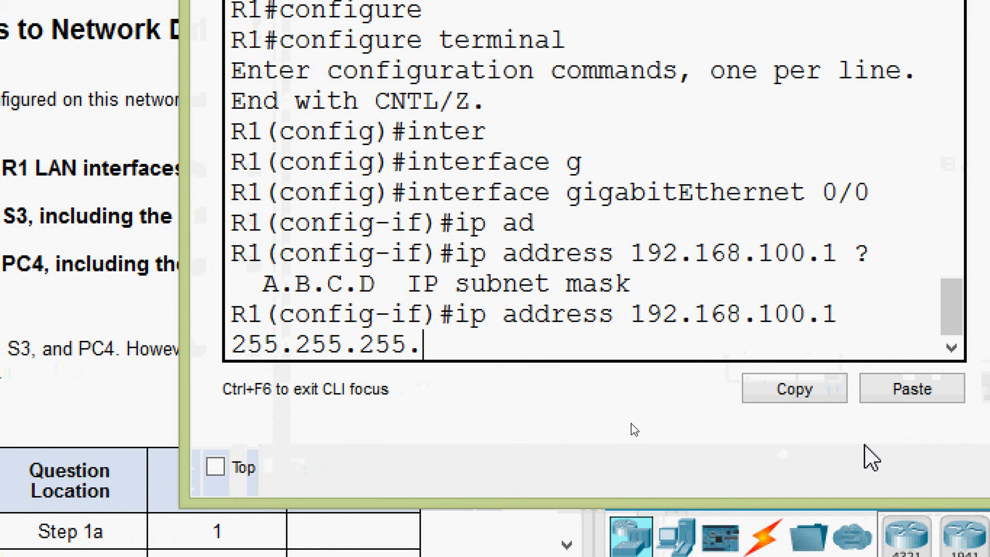
pyautogui.write('224')
pyautogui.press('Return')
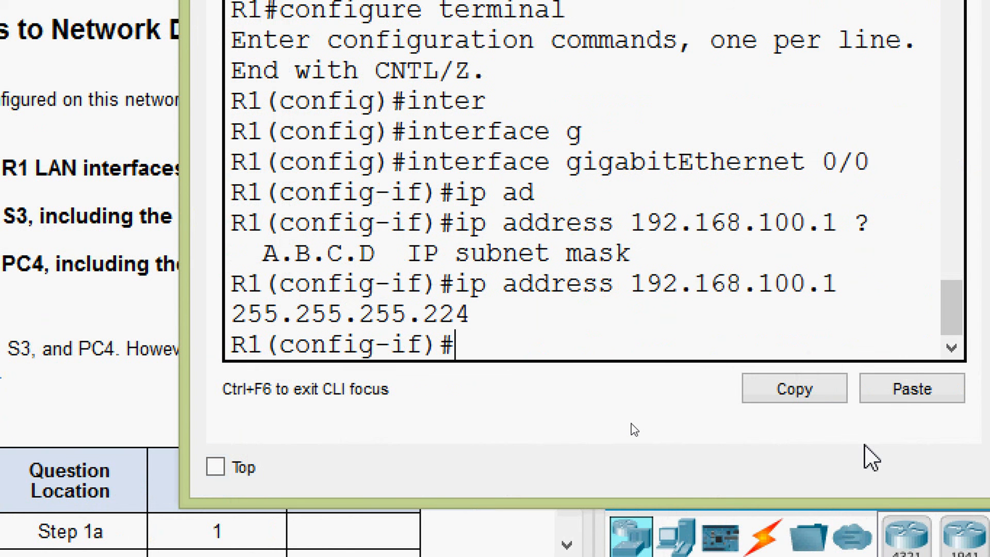
# Enable R1's gigabitEthernet 0/0 with the no shutdown command and get back to a clean prompt.
pyautogui.write('no sh')
pyautogui.press('Tab')
pyautogui.press('Return')
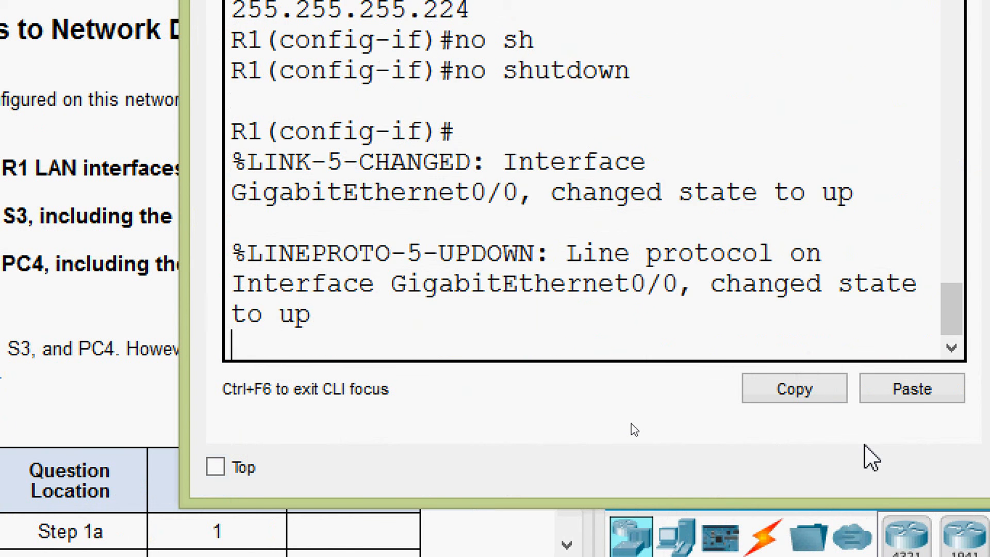
pyautogui.press('Return')
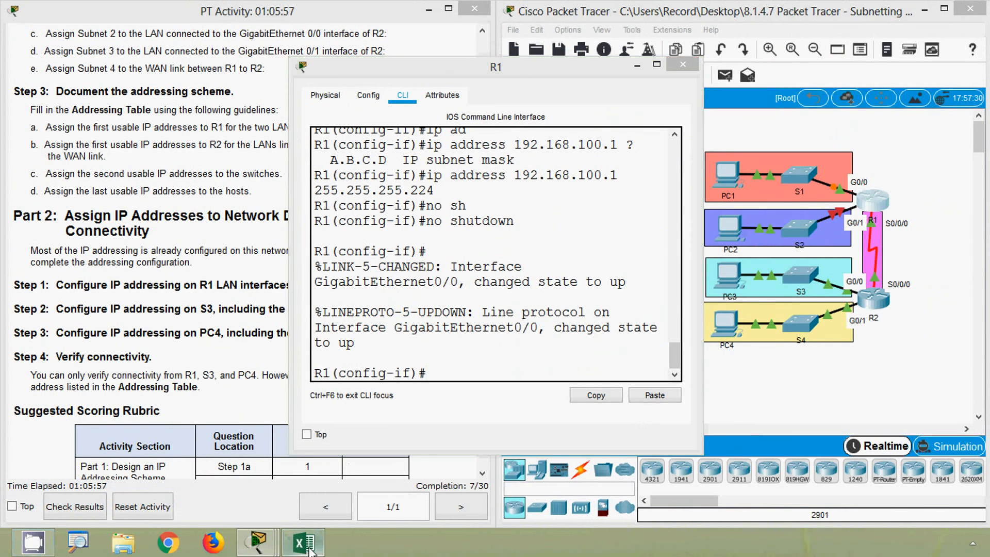
# Switch to Excel and copy R1's G0/1 address, 192.168.100.33, from the Addressing Table.
pyautogui.click(317, 536)
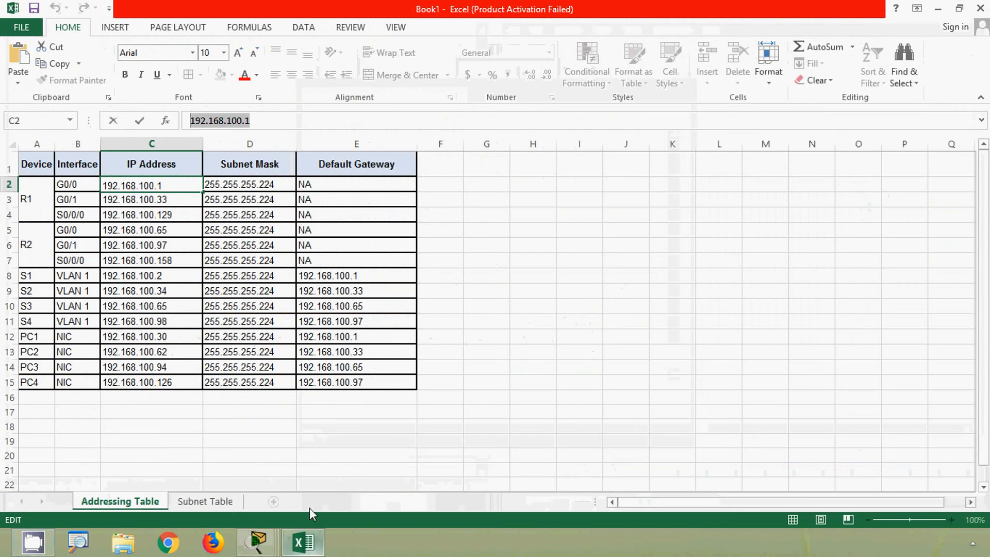
pyautogui.click(66, 193)
pyautogui.click(110, 196)
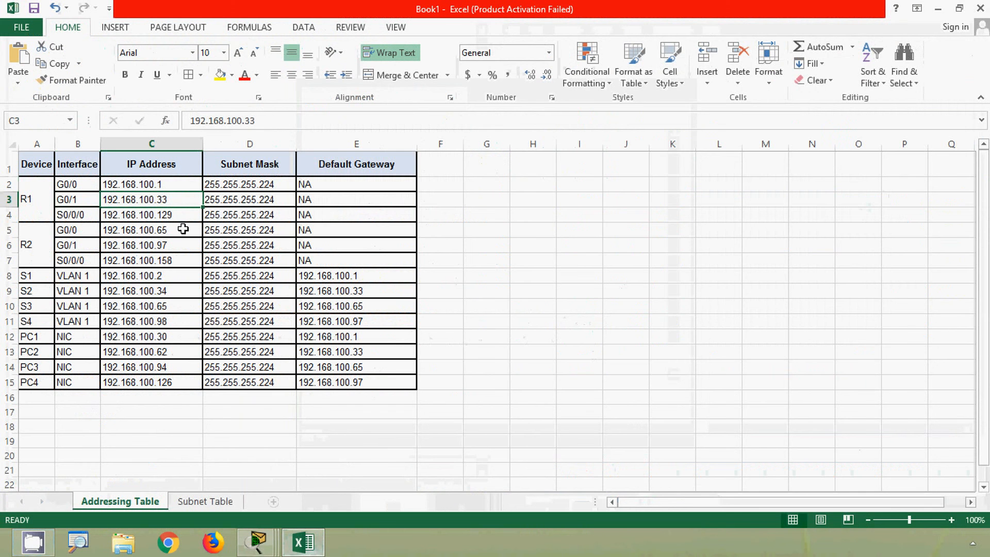
pyautogui.moveTo(270, 122); pyautogui.dragTo(184, 120)
pyautogui.hotkey('ctrl', 'c')
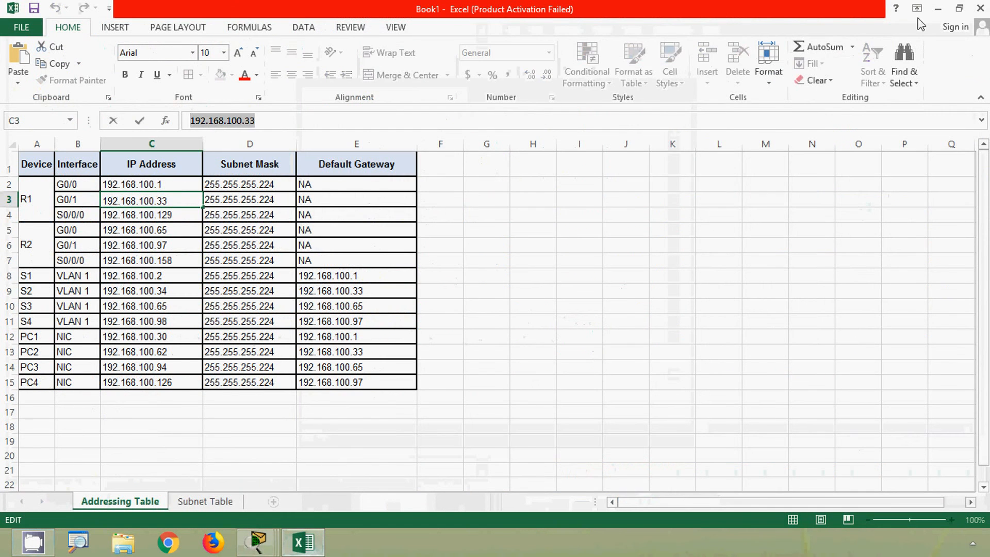
pyautogui.click(938, 9)
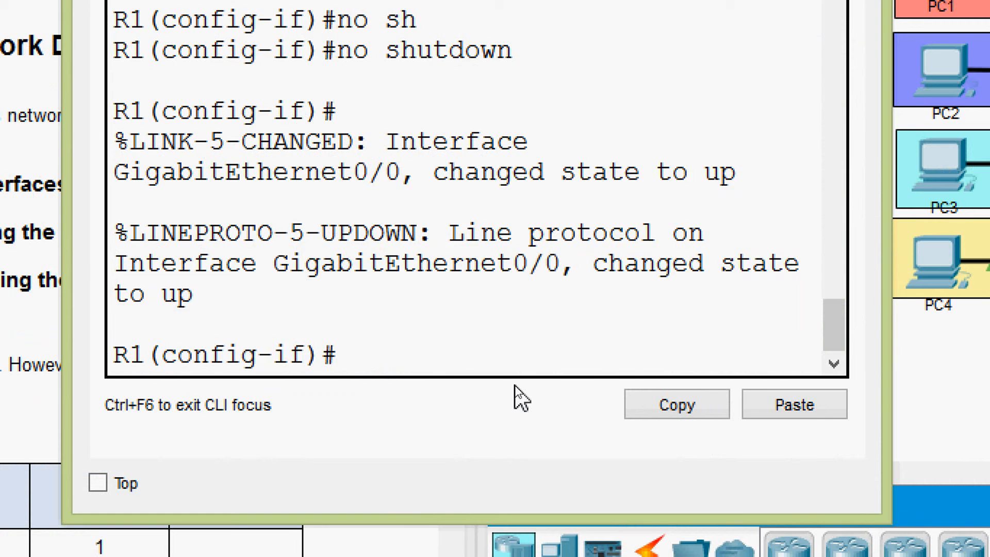
# Back in R1's command line, reuse the earlier interface command to enter configuration mode for gigabitEthernet 0/1.
pyautogui.press('Up')
pyautogui.press('Up')
pyautogui.press('Up')
pyautogui.press('Up')
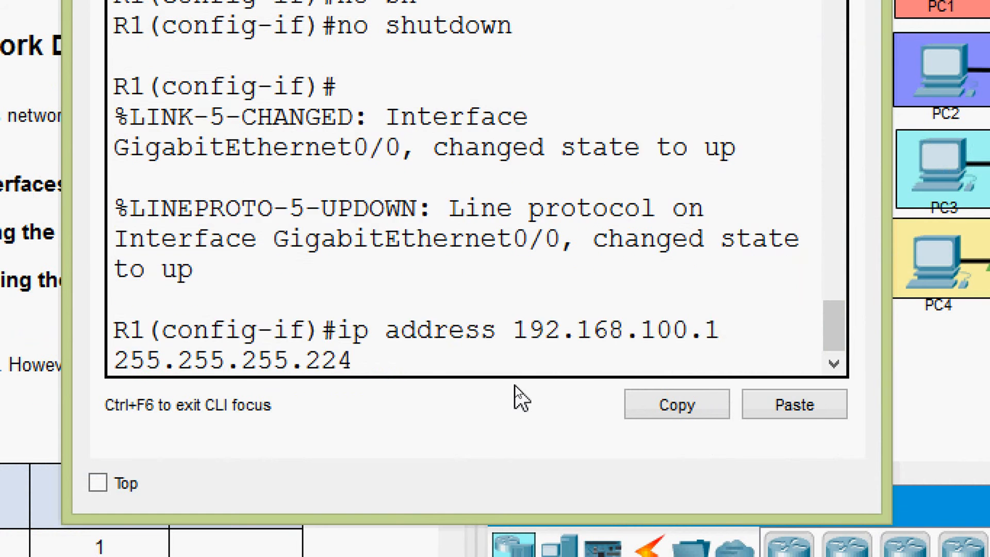
pyautogui.press('BackSpace')
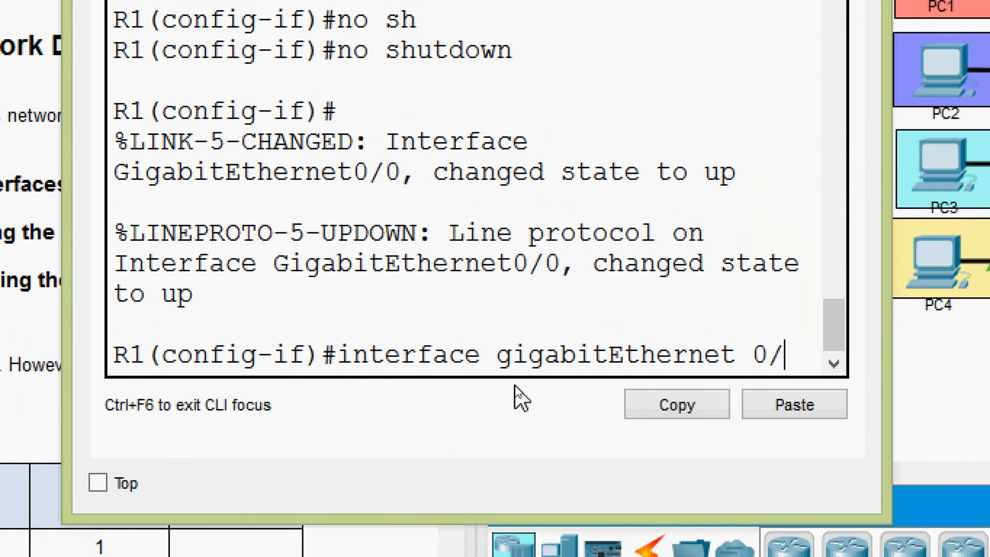
pyautogui.write('1')
pyautogui.press('Return')
# Assign IP address 192.168.100.33 with subnet mask 255.255.255.224 to R1's gigabitEthernet 0/1, adapting the earlier ip address command.
pyautogui.press('Up')
pyautogui.press('Up')
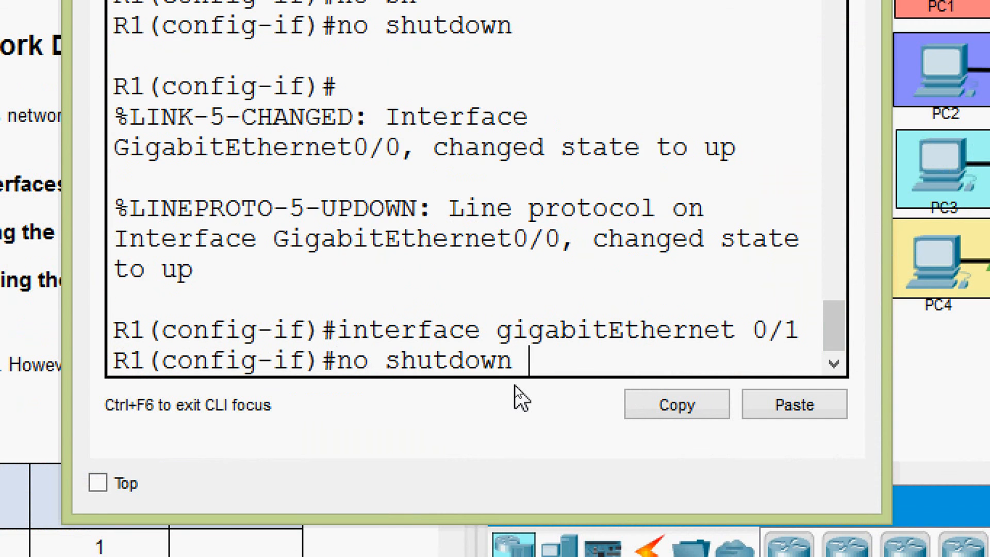
pyautogui.press('Up')
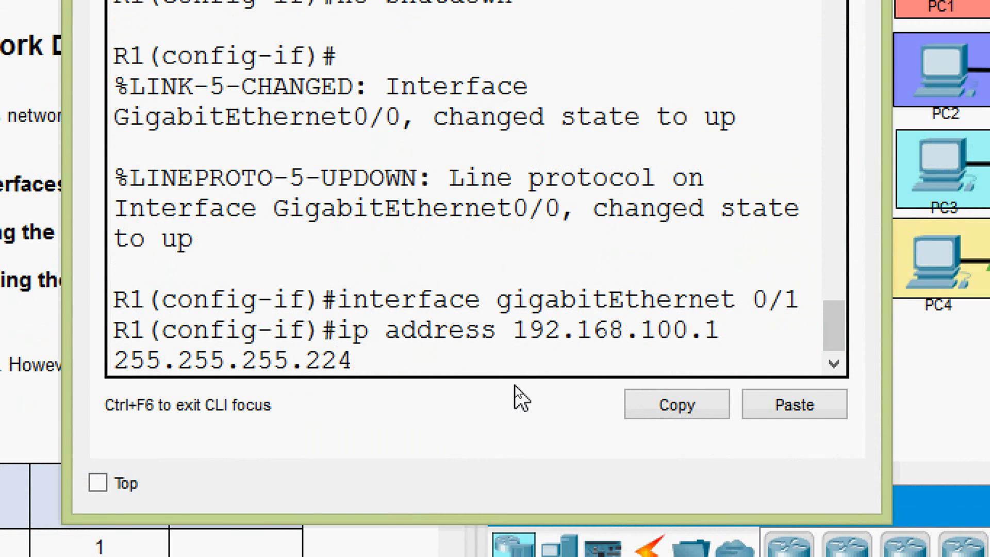
pyautogui.press('Left')
pyautogui.press('Left')
pyautogui.press('Left')
pyautogui.press('Left')
pyautogui.press('Left')
pyautogui.press('Left')
pyautogui.press('Left')
pyautogui.press('BackSpace')
pyautogui.press('BackSpace')
pyautogui.press('BackSpace')
pyautogui.press('BackSpace')
pyautogui.press('BackSpace')
pyautogui.press('BackSpace')
pyautogui.press('BackSpace')
pyautogui.press('BackSpace')
pyautogui.press('BackSpace')
pyautogui.press('BackSpace')
pyautogui.press('BackSpace')
pyautogui.press('BackSpace')
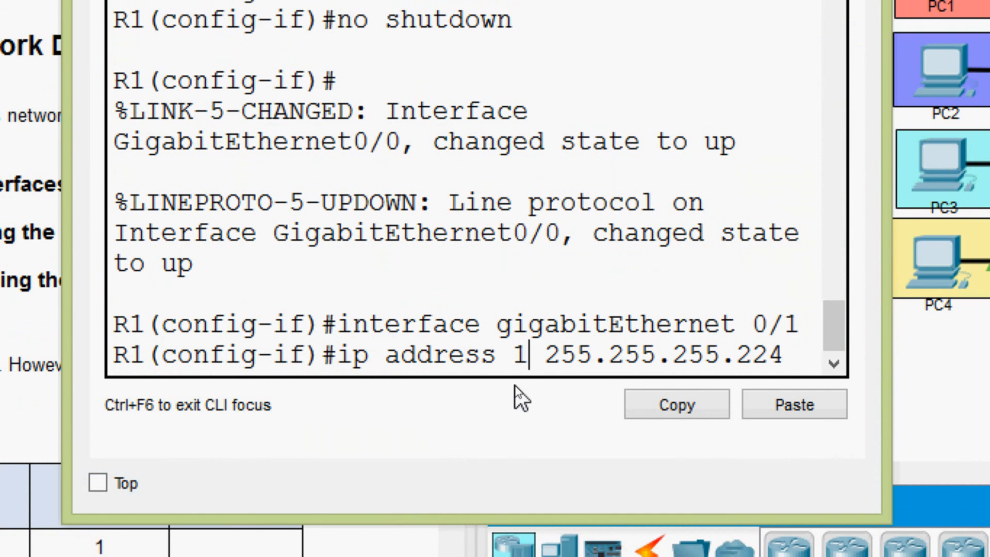
pyautogui.press('BackSpace')
pyautogui.click(773, 409)
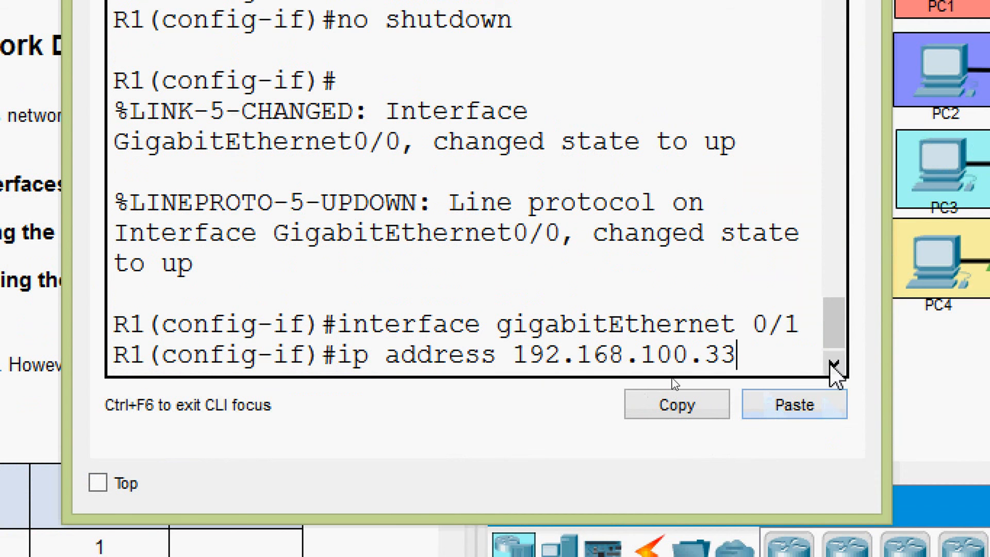
pyautogui.write('255.255.255.224')
pyautogui.press('Return')
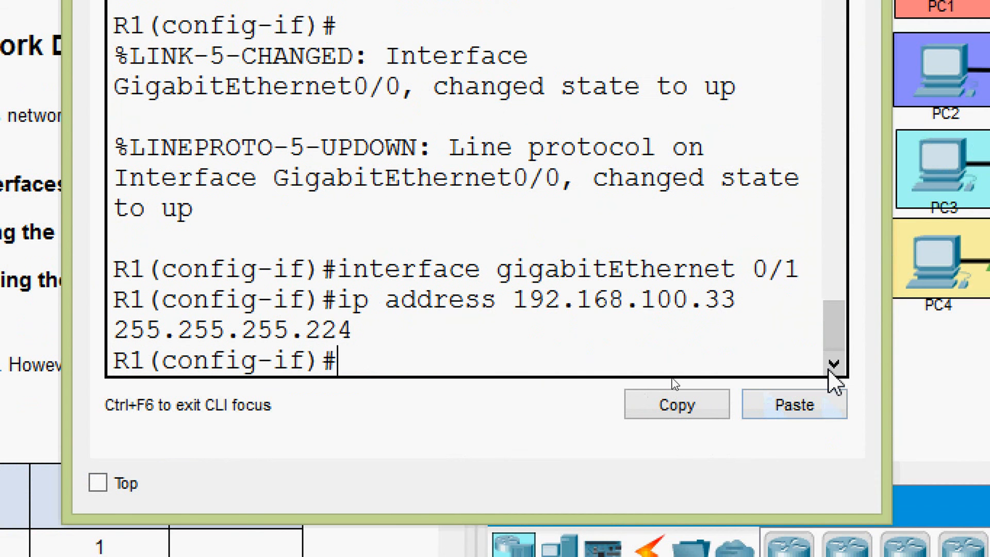
# Enable R1's gigabitEthernet 0/1 with no shutdown and close R1's configuration window.
pyautogui.write('no sh')
pyautogui.press('Tab')
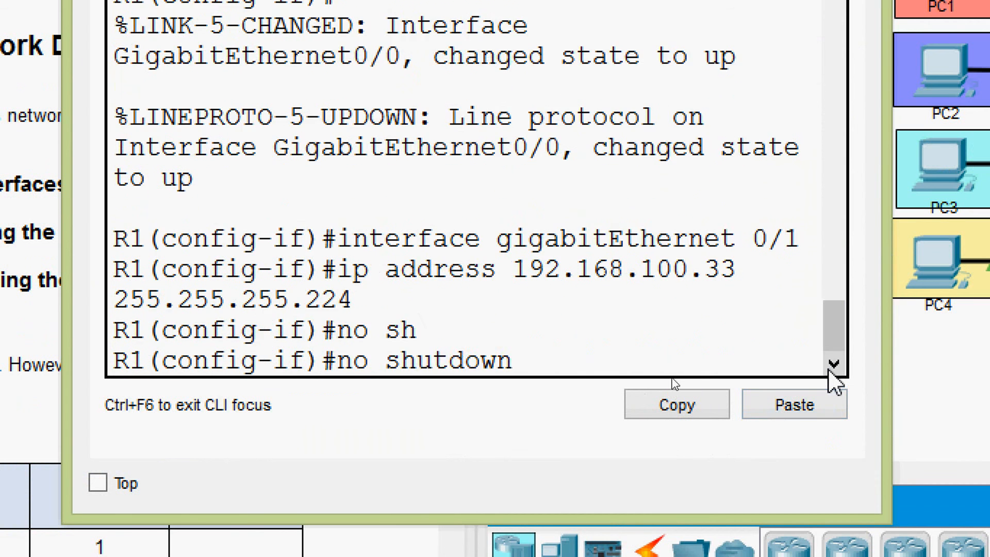
pyautogui.press('Return')
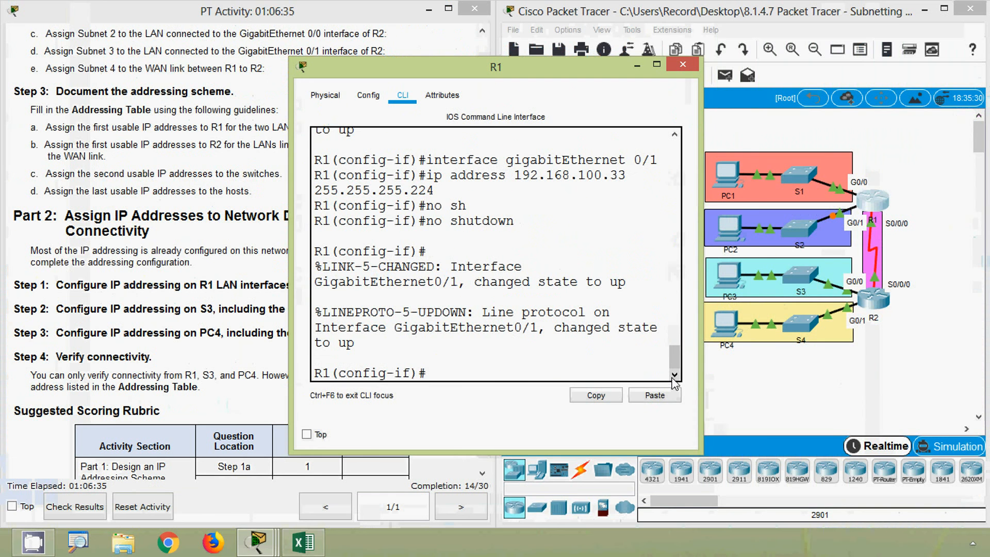
pyautogui.click(682, 64)
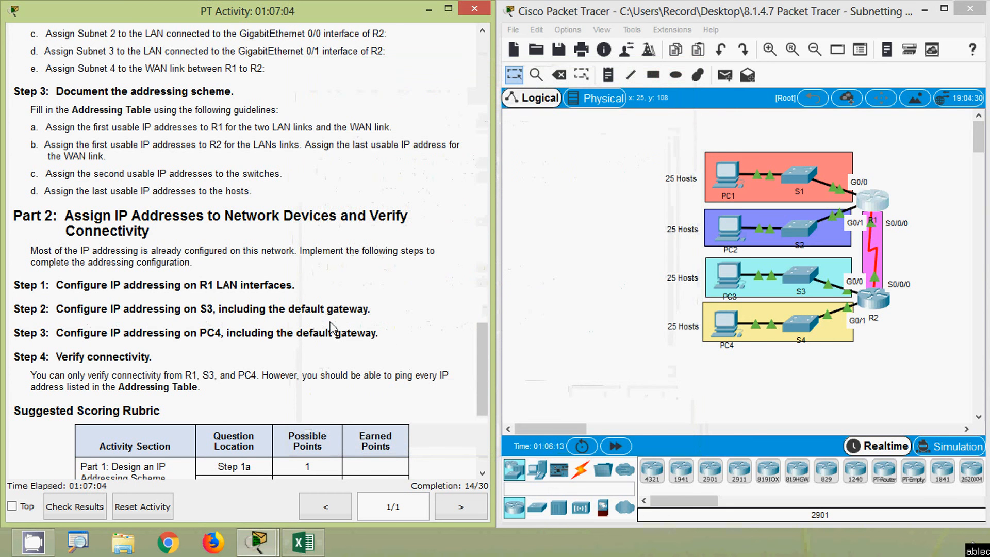
# Switch to Excel, correct S3's VLAN 1 IP address in the Addressing Table to 192.168.100.66, and copy that address.
pyautogui.click(309, 545)
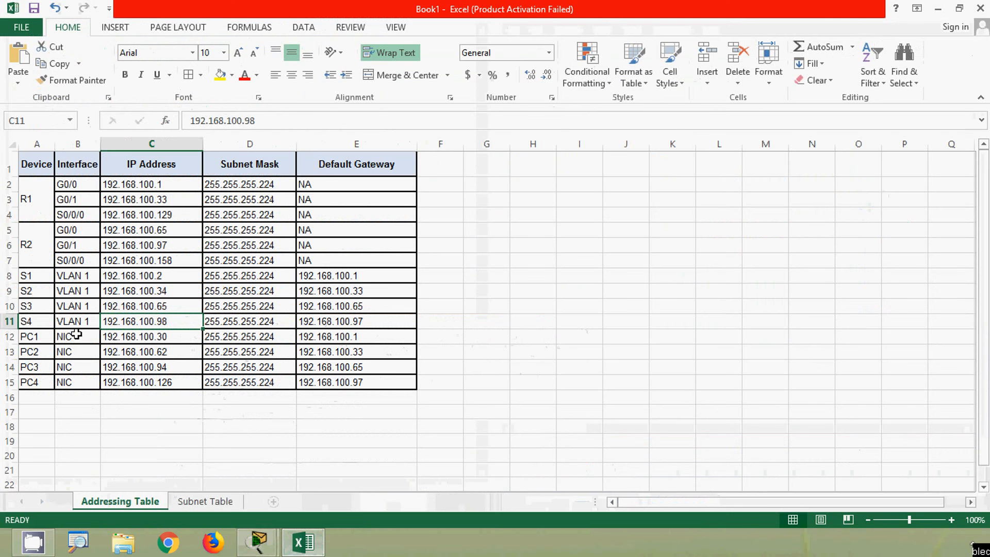
pyautogui.click(11, 305)
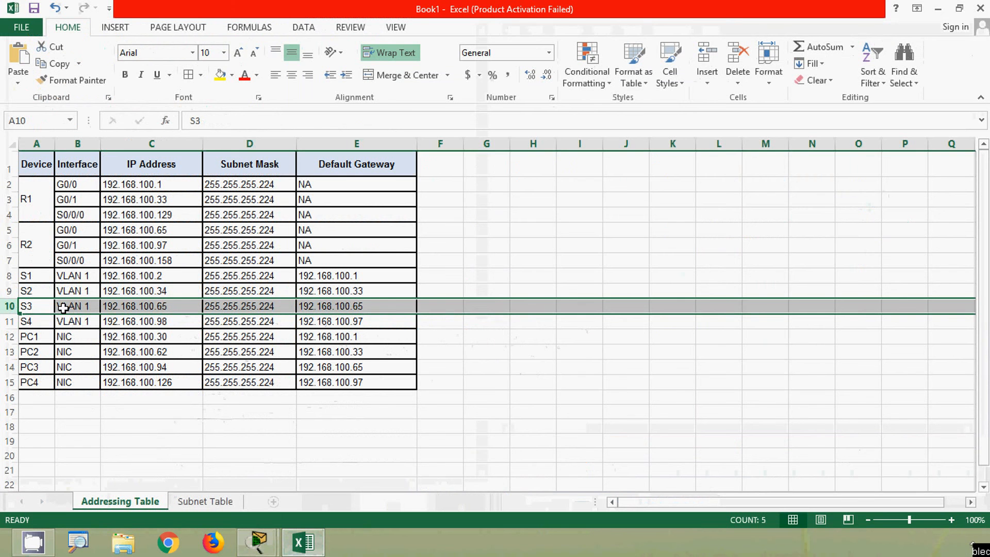
pyautogui.click(112, 306)
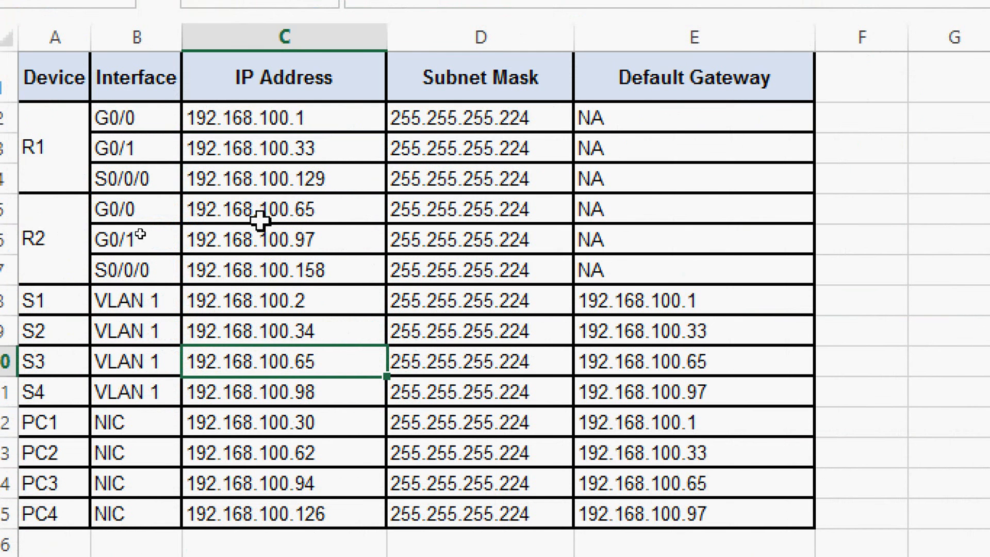
pyautogui.click(273, 209)
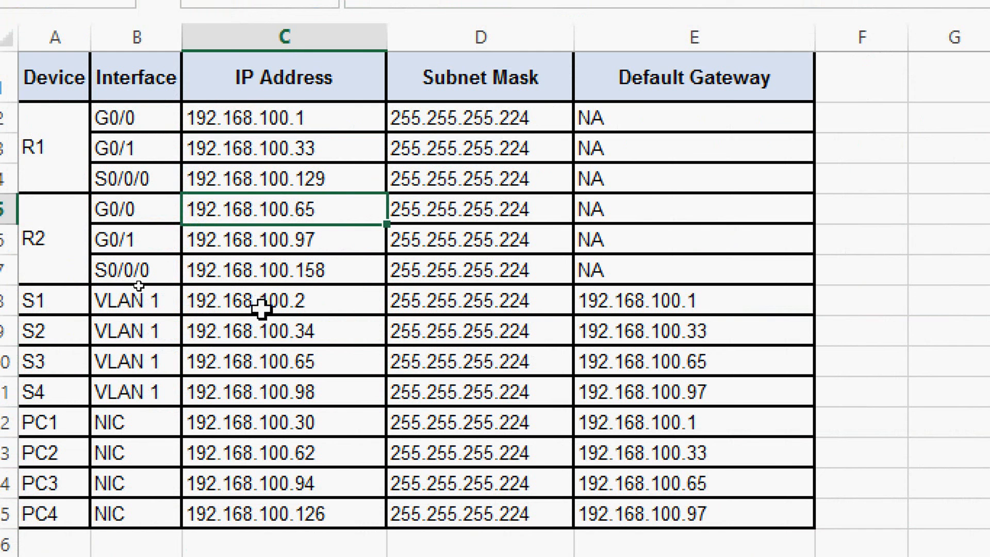
pyautogui.click(248, 366)
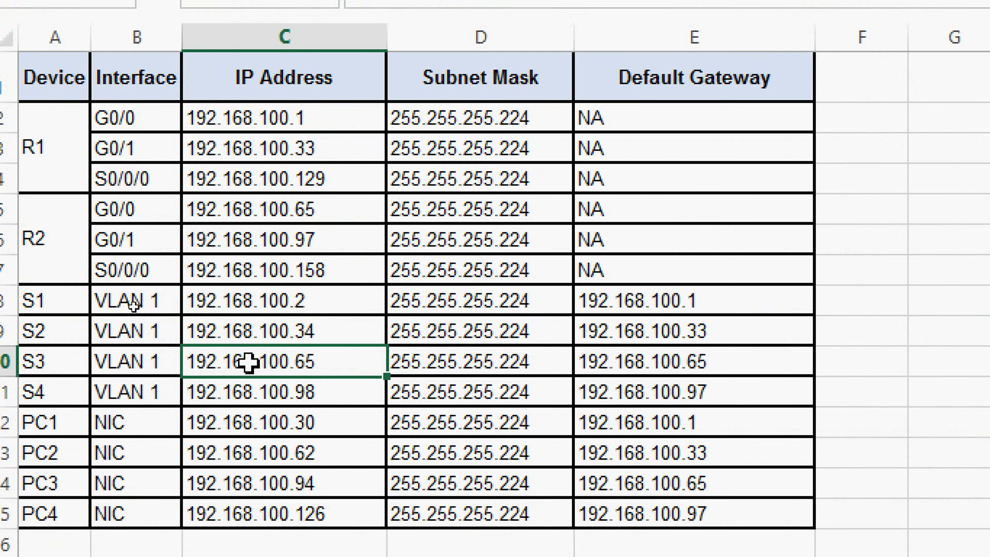
pyautogui.doubleClick(332, 364)
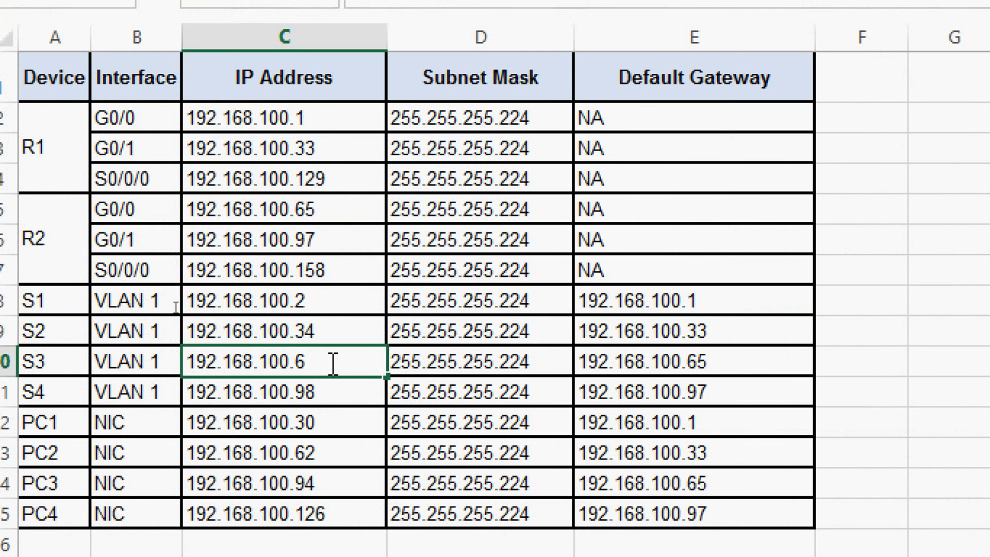
pyautogui.write('6')
pyautogui.moveTo(322, 364); pyautogui.dragTo(150, 365)
pyautogui.hotkey('ctrl', 'c')
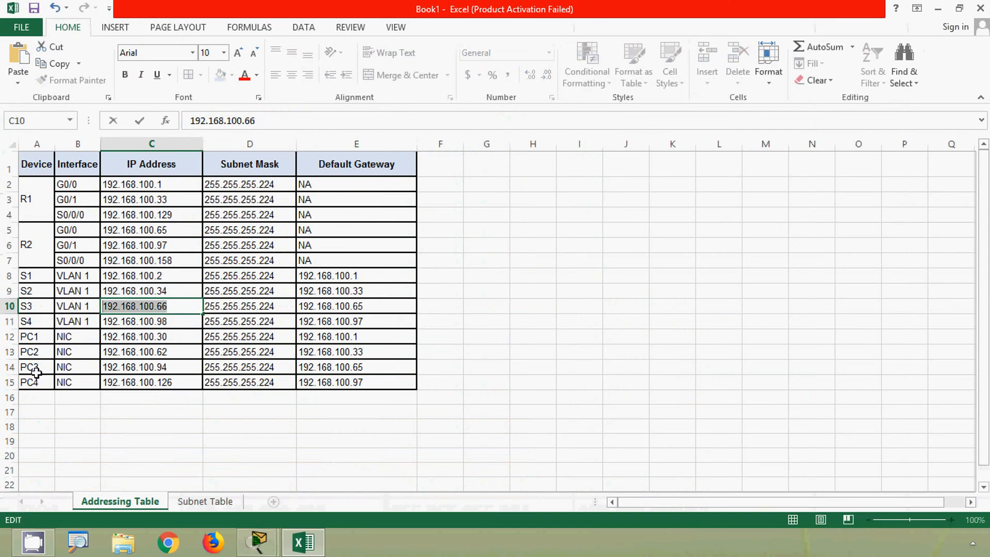
# Return to Packet Tracer and open switch S3's command line interface.
pyautogui.click(251, 514)
pyautogui.click(937, 8)
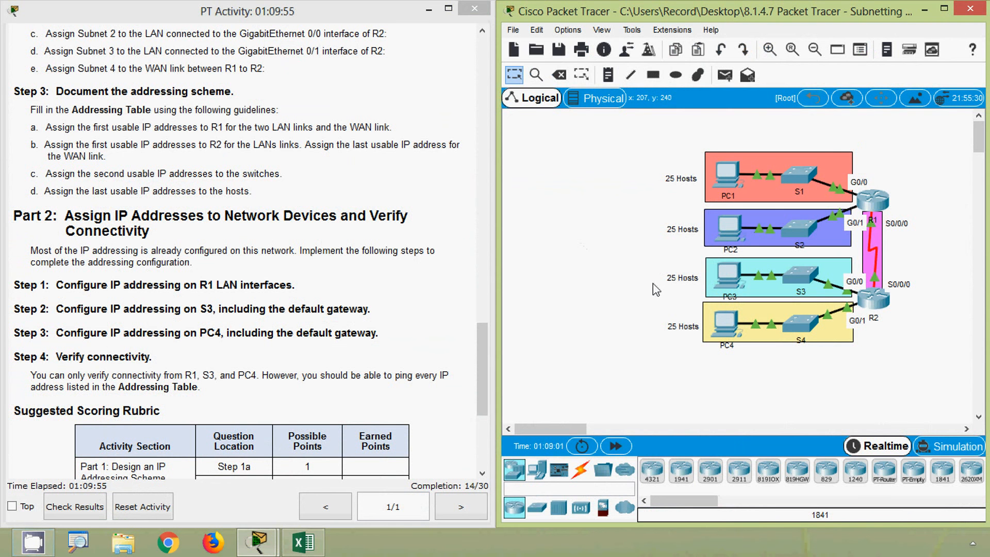
pyautogui.click(804, 282)
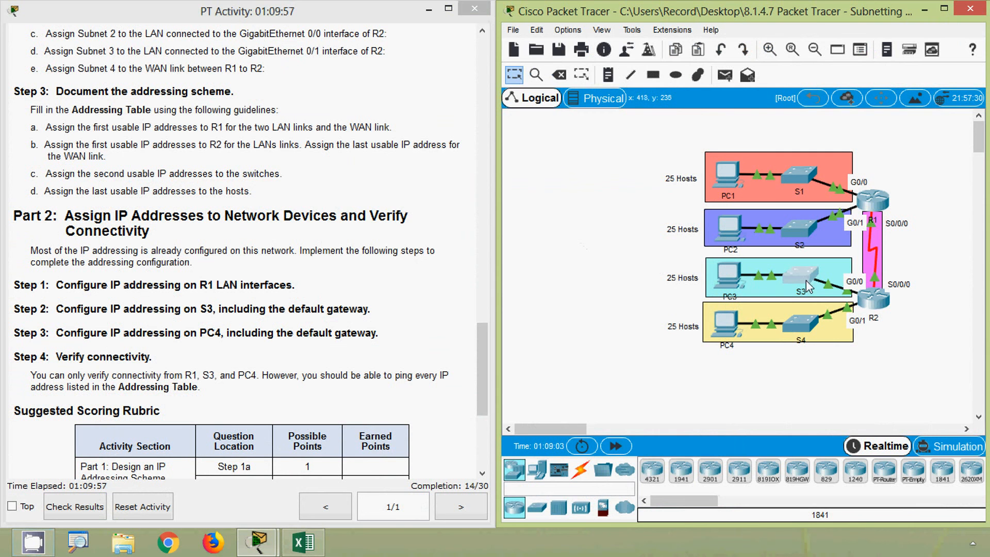
pyautogui.click(403, 95)
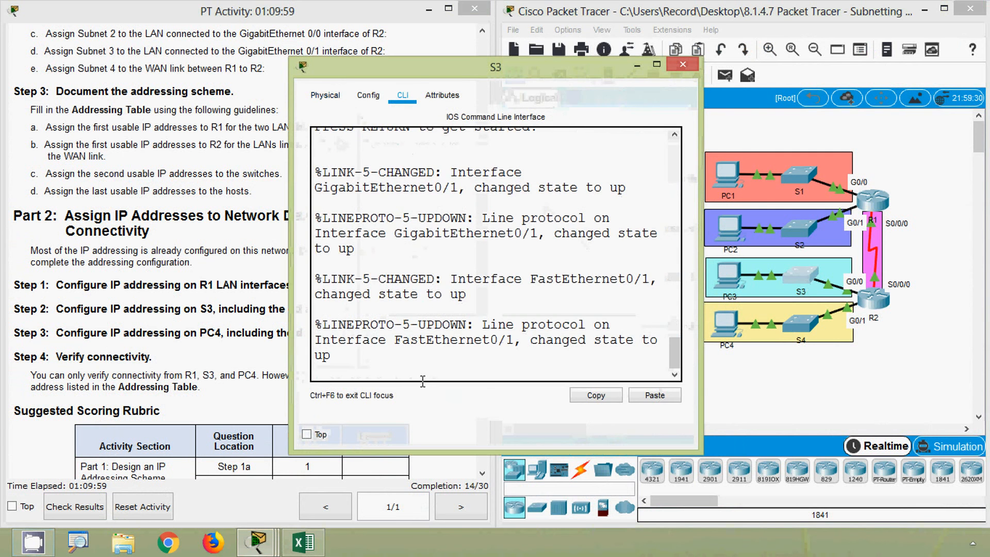
# Enter privileged mode on S3 with enable, and global configuration mode with configure terminal.
pyautogui.press('Return')
pyautogui.write('ena')
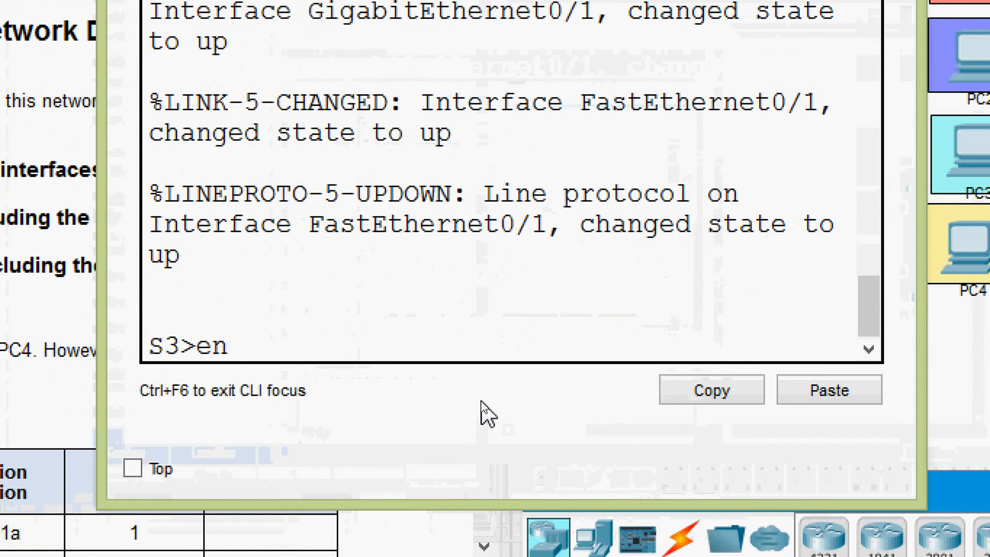
pyautogui.press('Tab')
pyautogui.press('Return')
pyautogui.write('conf')
pyautogui.press('Tab')
pyautogui.write('t')
pyautogui.press('Tab')
pyautogui.press('Return')
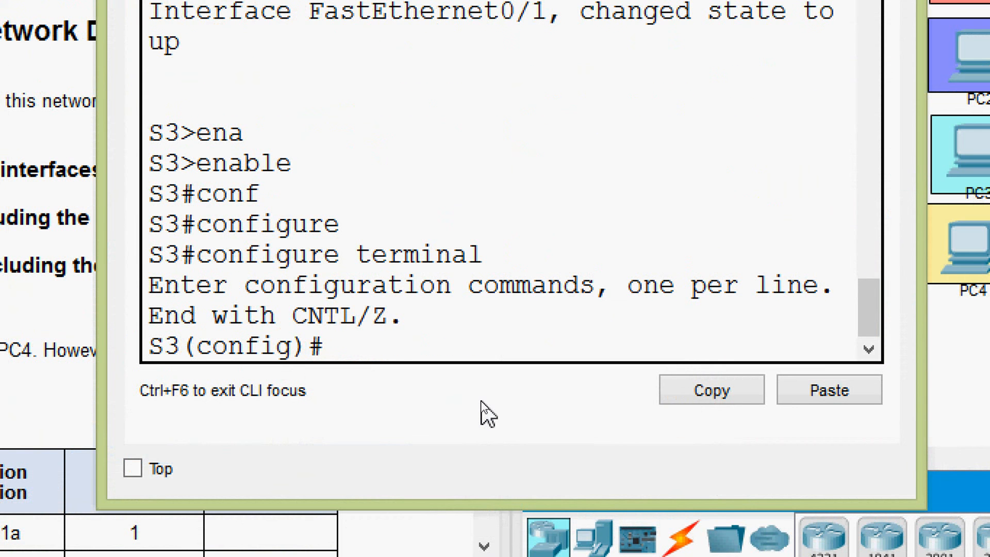
# Enter interface configuration mode for VLAN 1 on S3.
pyautogui.write('inter')
pyautogui.press('Tab')
pyautogui.write('v')
pyautogui.press('Tab')
pyautogui.write('1')
pyautogui.press('Return')
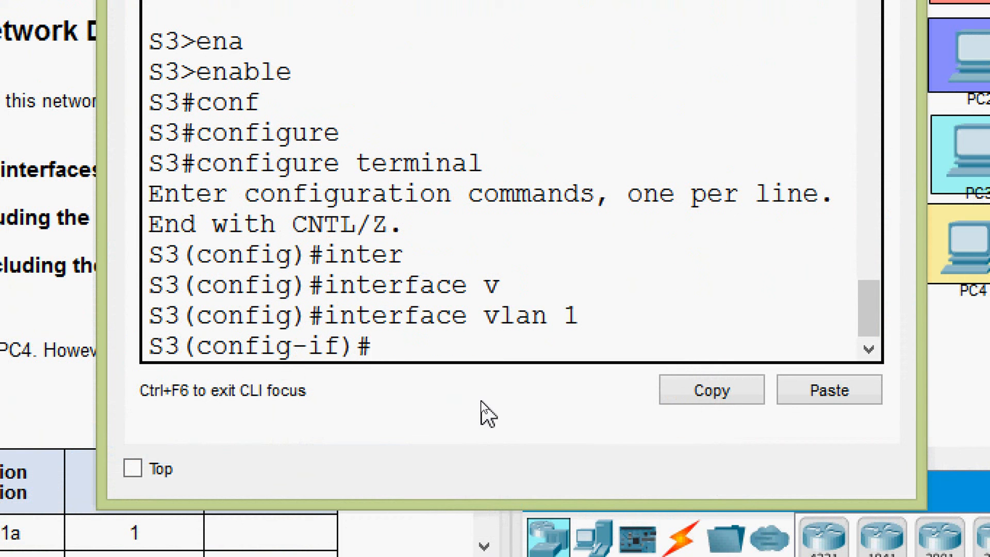
# Assign IP address 192.168.100.66 with subnet mask 255.255.255.224 to S3's VLAN 1 interface, reusing the copied address.
pyautogui.write('ip ad')
pyautogui.press('Tab')
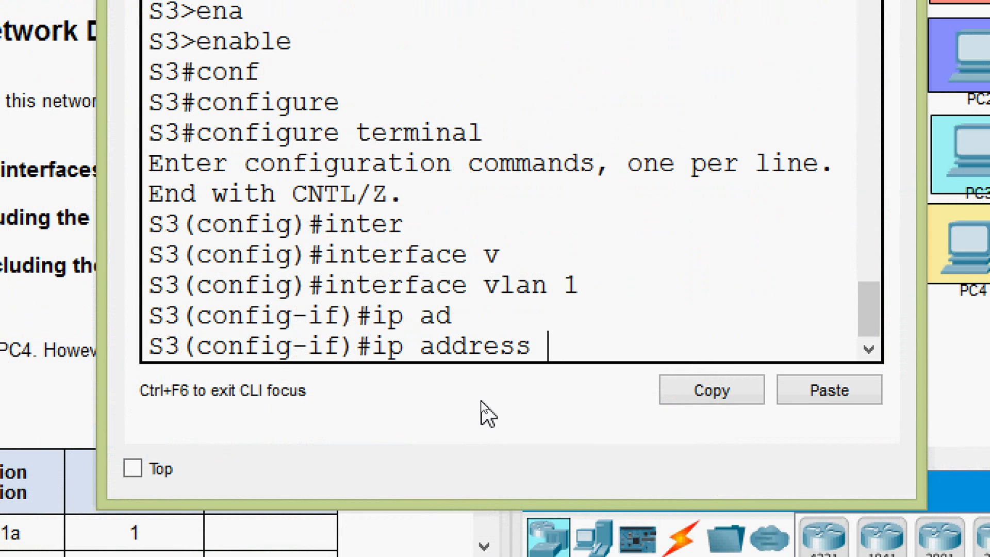
pyautogui.click(798, 390)
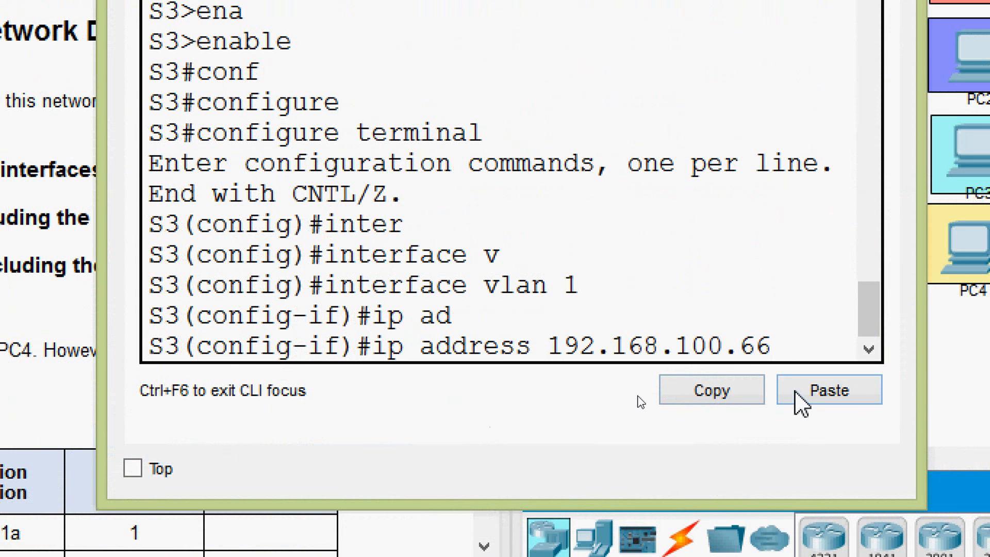
pyautogui.write('255.255')
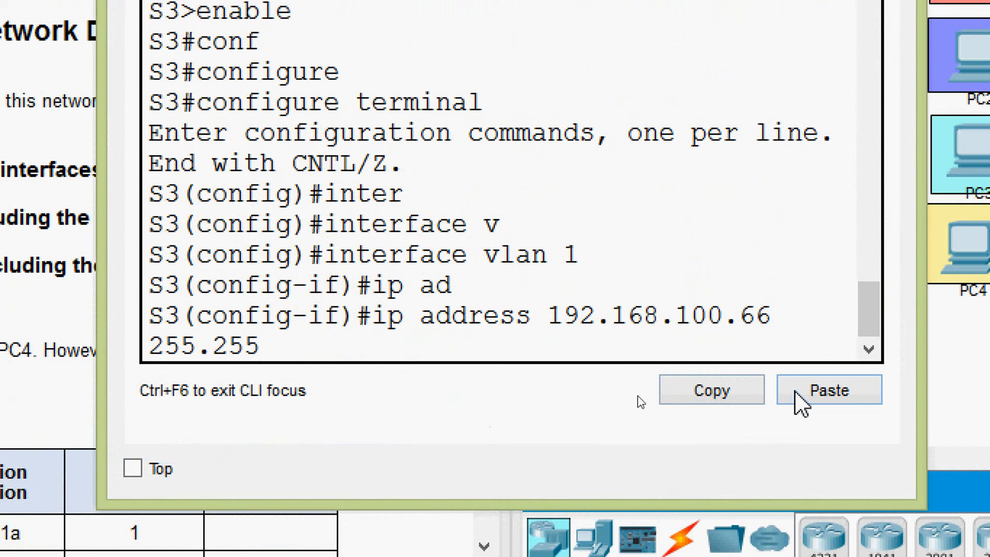
pyautogui.write('.255.224')
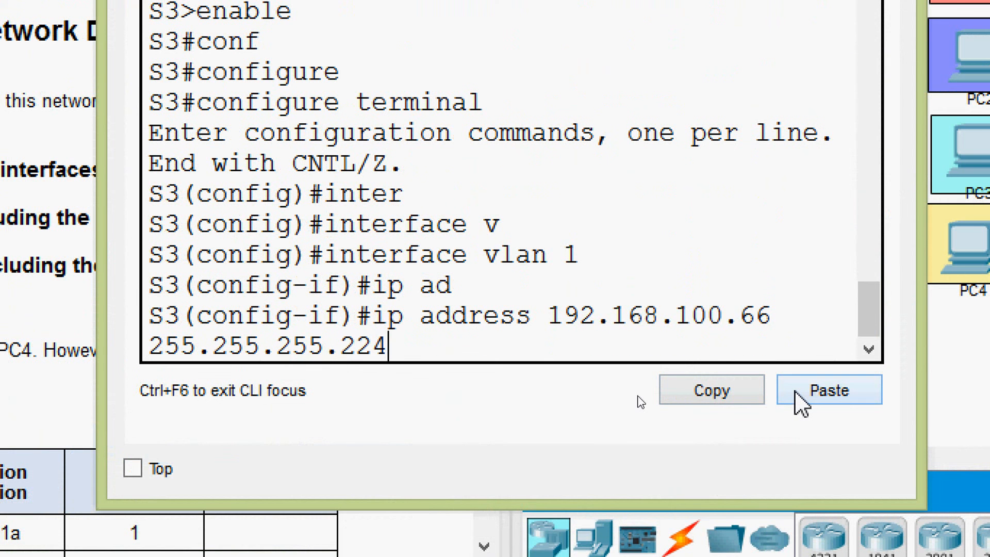
pyautogui.press('Return')
# Enable S3's VLAN 1 interface with no shutdown and exit to global configuration mode.
pyautogui.write('no sh')
pyautogui.press('Tab')
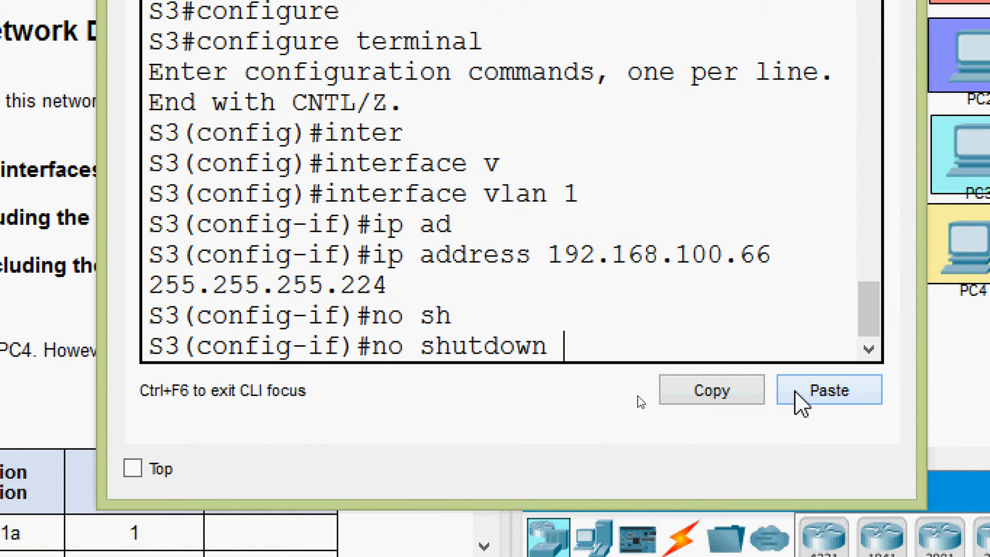
pyautogui.press('Return')
pyautogui.write('exit')
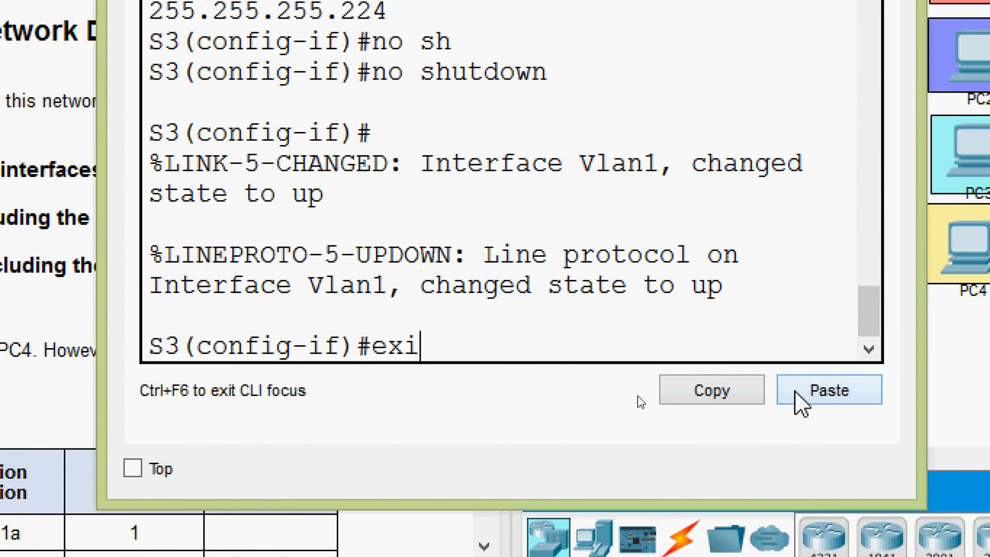
pyautogui.press('Return')
# Set S3's default gateway to 192.168.100.65 with ip default-gateway, end configuration mode, and close the S3 window.
pyautogui.write('ip ')
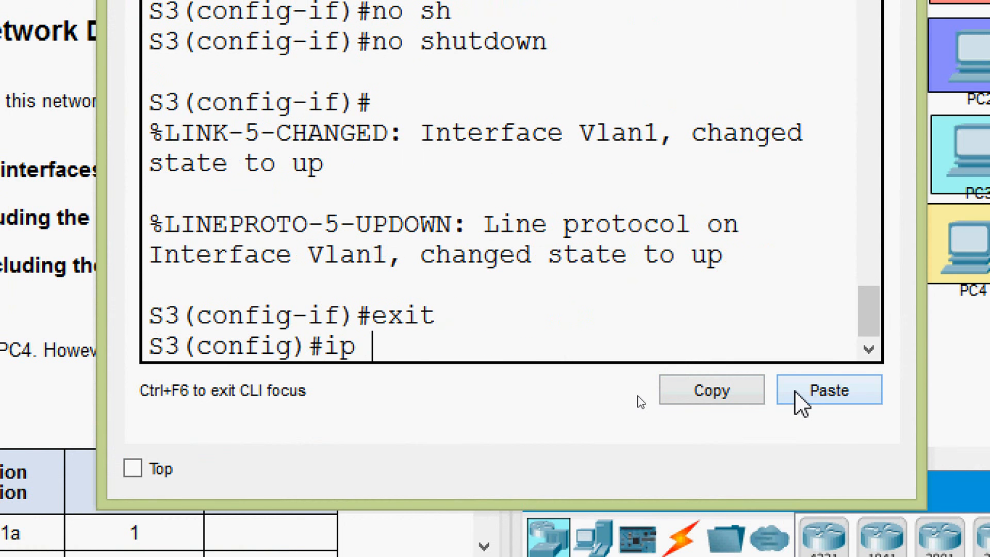
pyautogui.write('de')
pyautogui.press('Tab')
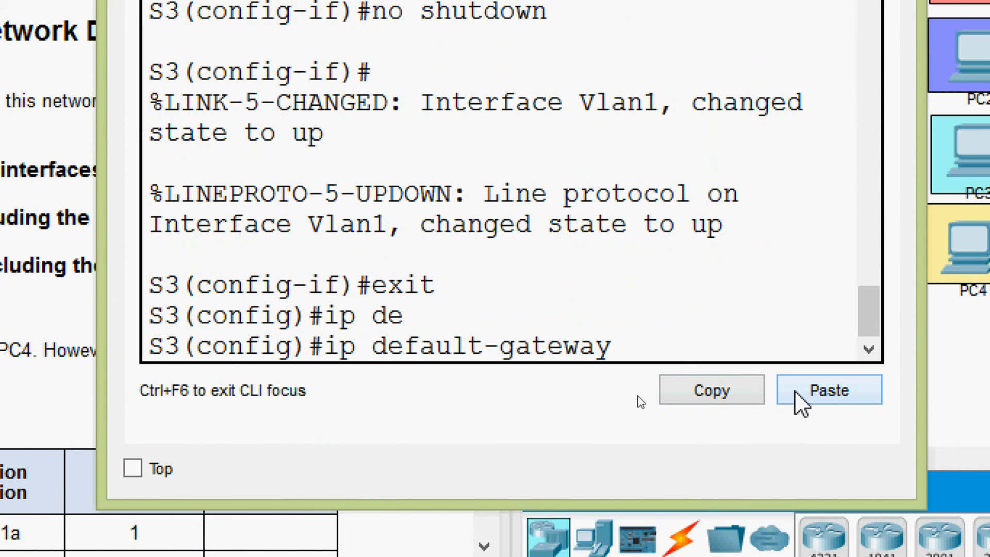
pyautogui.click(793, 391)
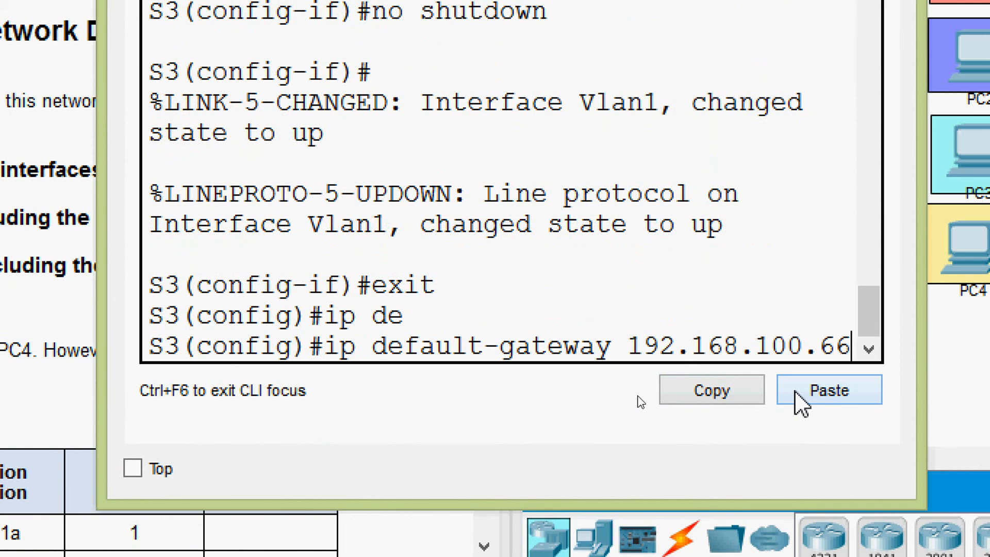
pyautogui.press('BackSpace')
pyautogui.write('5')
pyautogui.press('Return')
pyautogui.hotkey('ctrl', 'z')
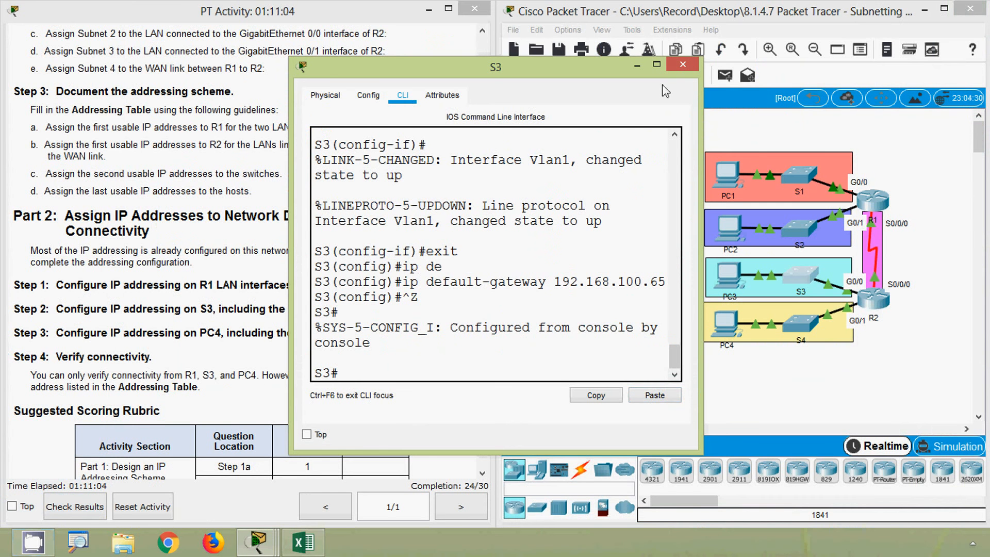
pyautogui.click(682, 64)
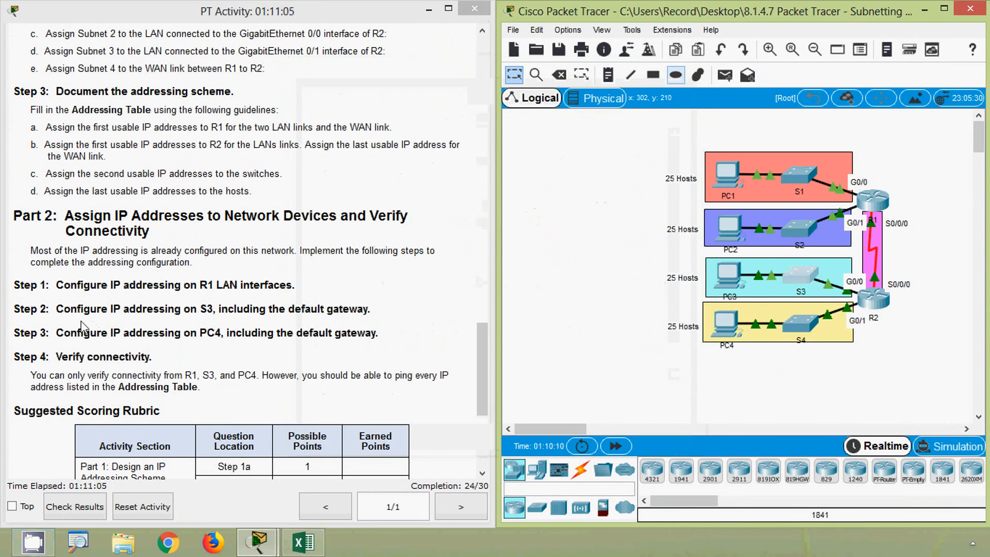
# Switch to Excel and copy PC4's IP address, 192.168.100.126, from the Addressing Table.
pyautogui.scroll(-1, 83, 326)
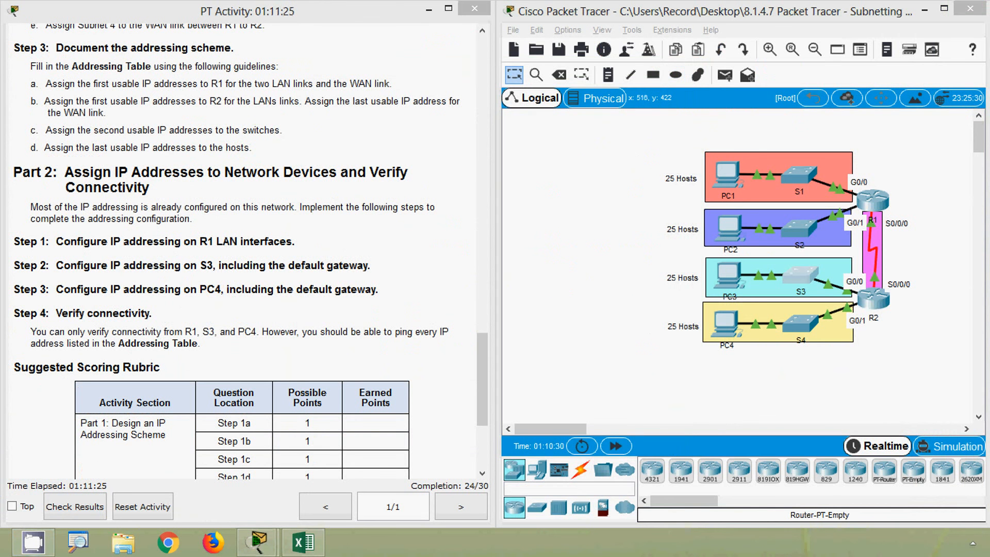
pyautogui.click(304, 541)
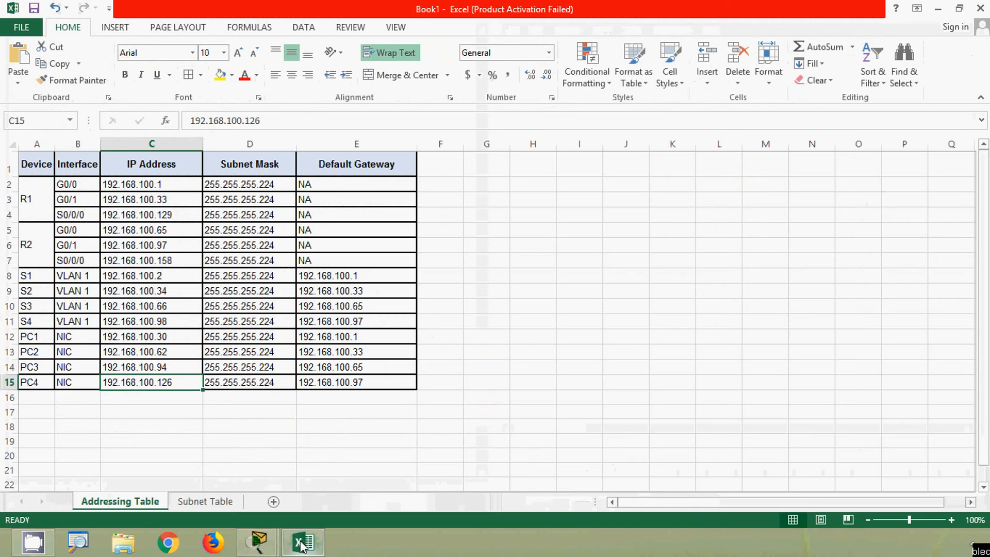
pyautogui.click(9, 382)
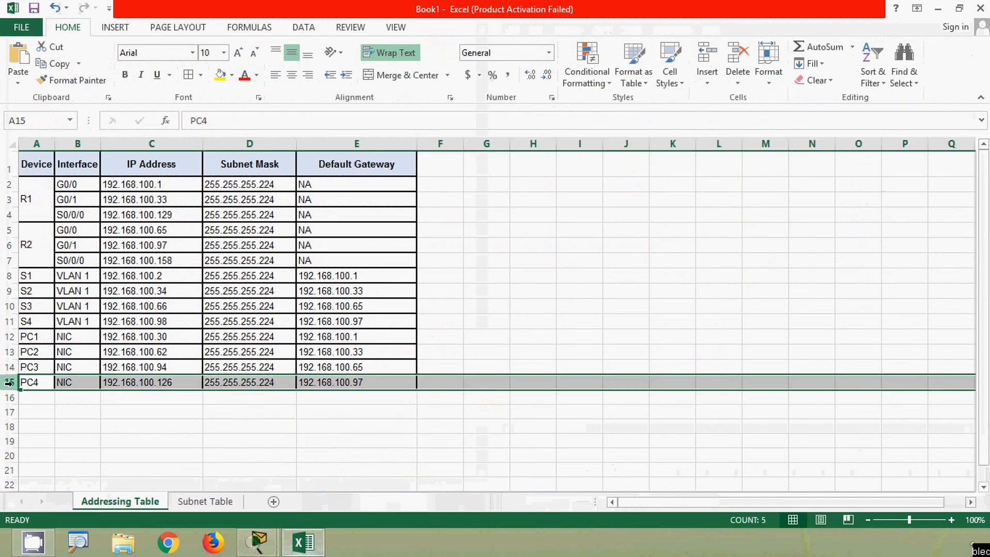
pyautogui.click(137, 384)
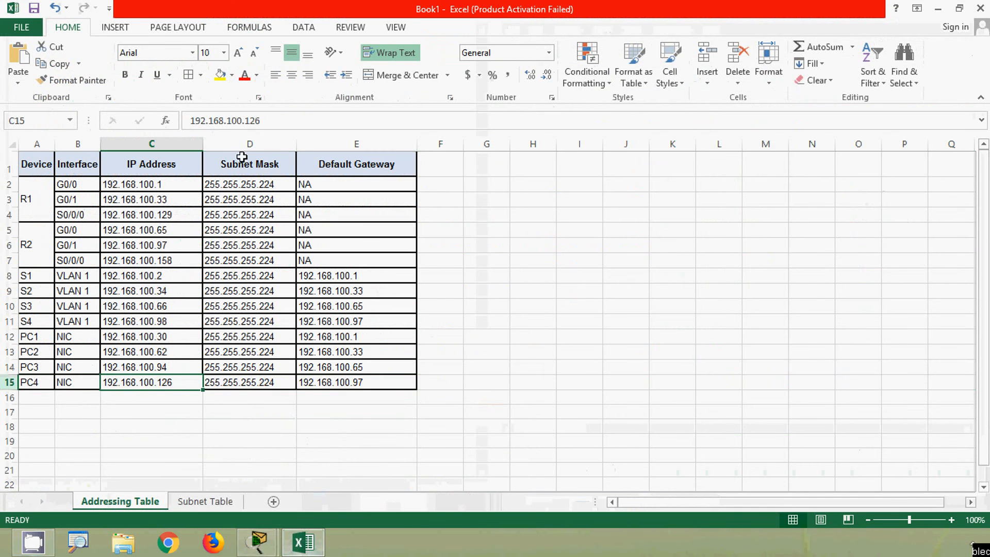
pyautogui.moveTo(261, 120); pyautogui.dragTo(163, 124)
pyautogui.hotkey('ctrl', 'c')
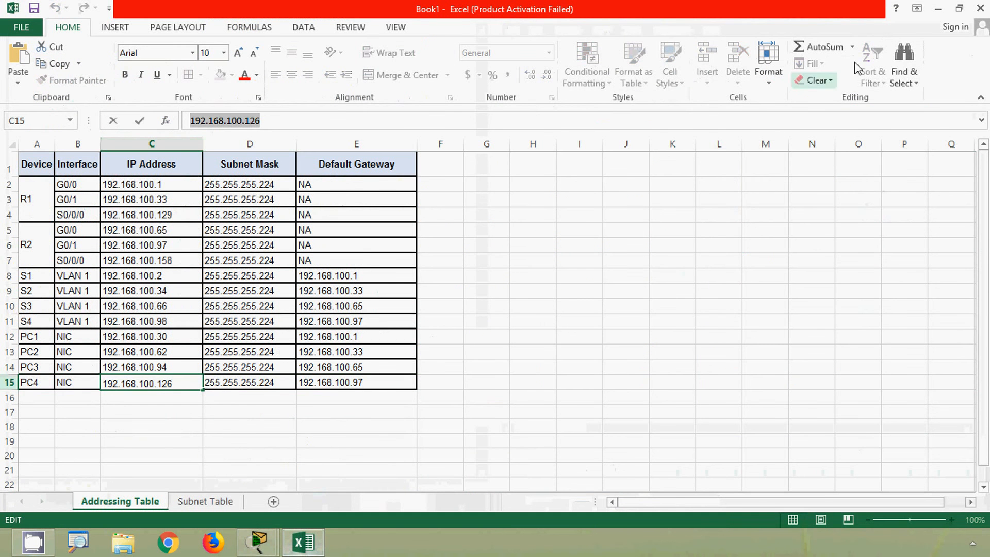
# Back in Packet Tracer, open PC4's IP Configuration and set IP address 192.168.100.126 with subnet mask 255.255.255.224.
pyautogui.click(938, 9)
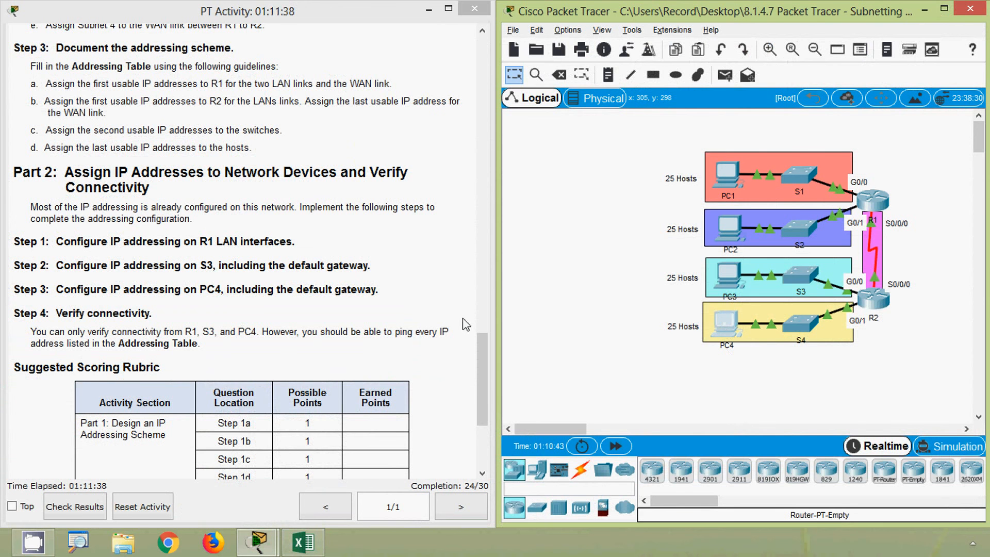
pyautogui.click(726, 322)
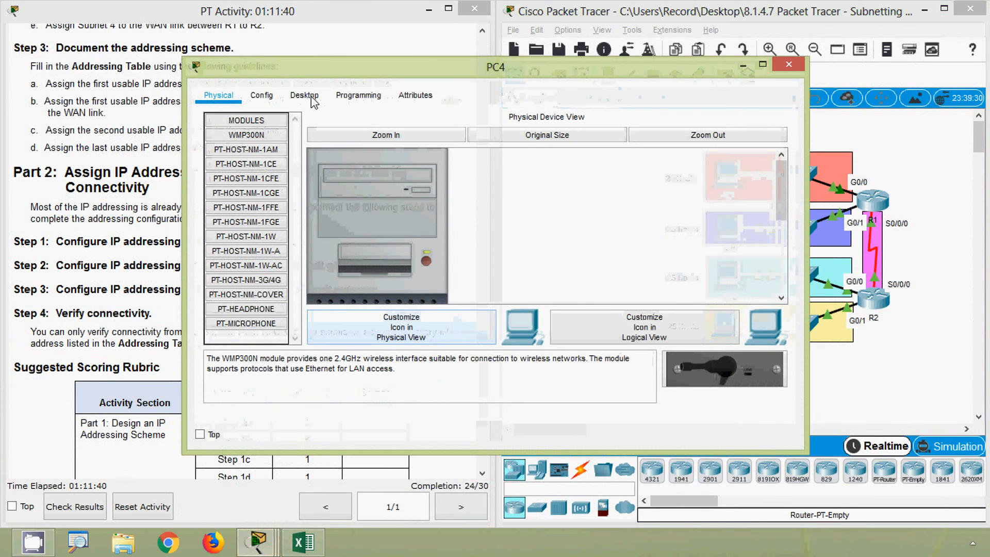
pyautogui.click(304, 96)
pyautogui.click(263, 140)
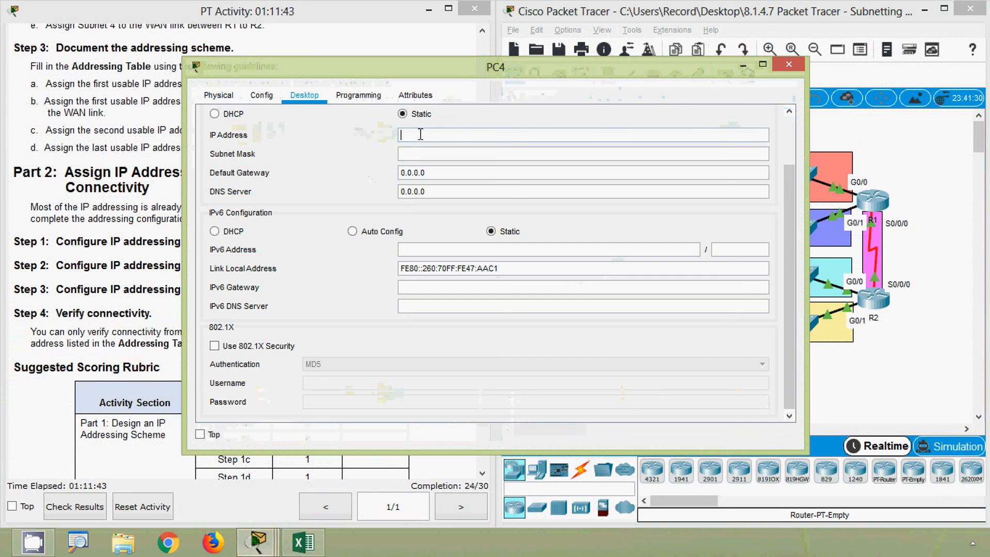
pyautogui.hotkey('ctrl', 'v')
pyautogui.click(419, 156)
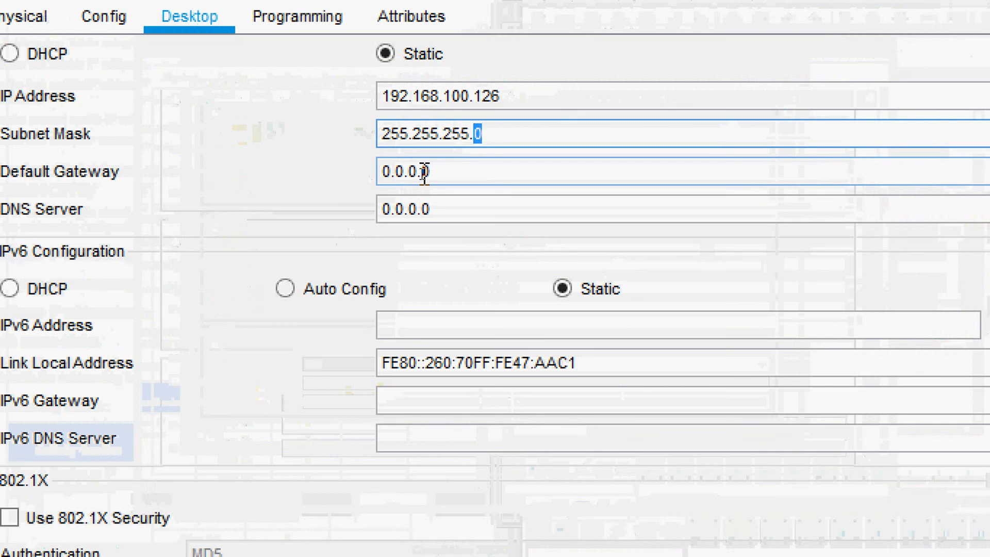
pyautogui.write('22')
pyautogui.press('Tab')
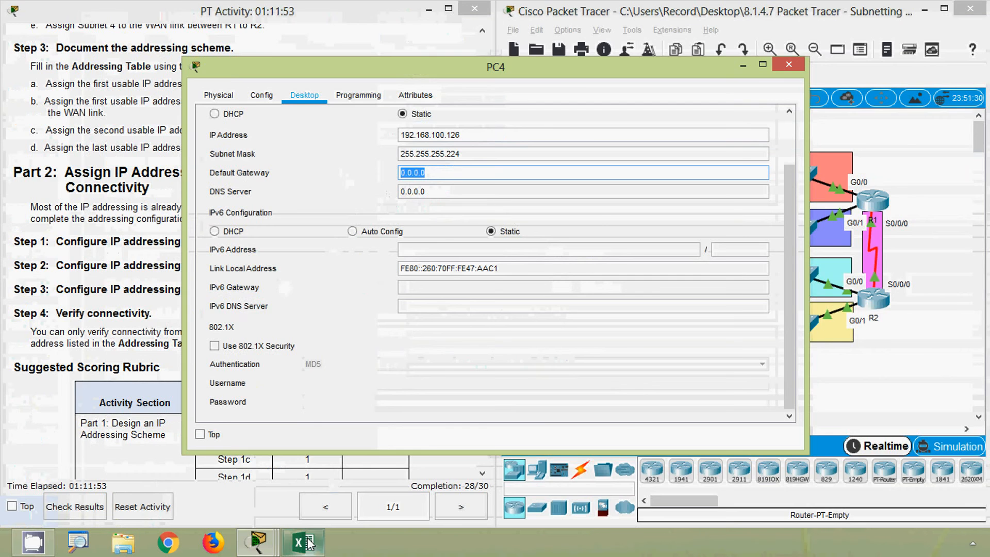
# Switch to Excel and copy PC4's default gateway, 192.168.100.97, from the Addressing Table.
pyautogui.click(304, 542)
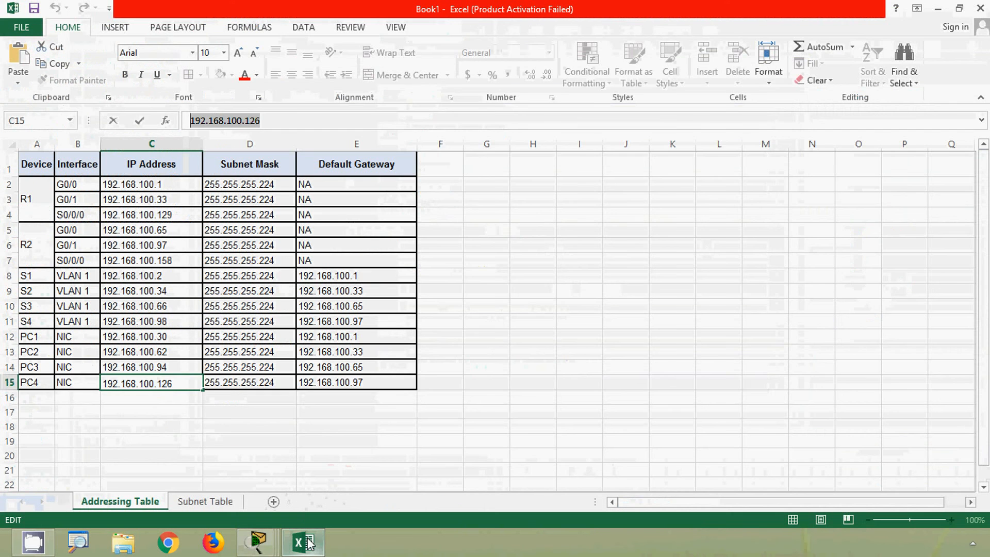
pyautogui.click(9, 382)
pyautogui.click(354, 381)
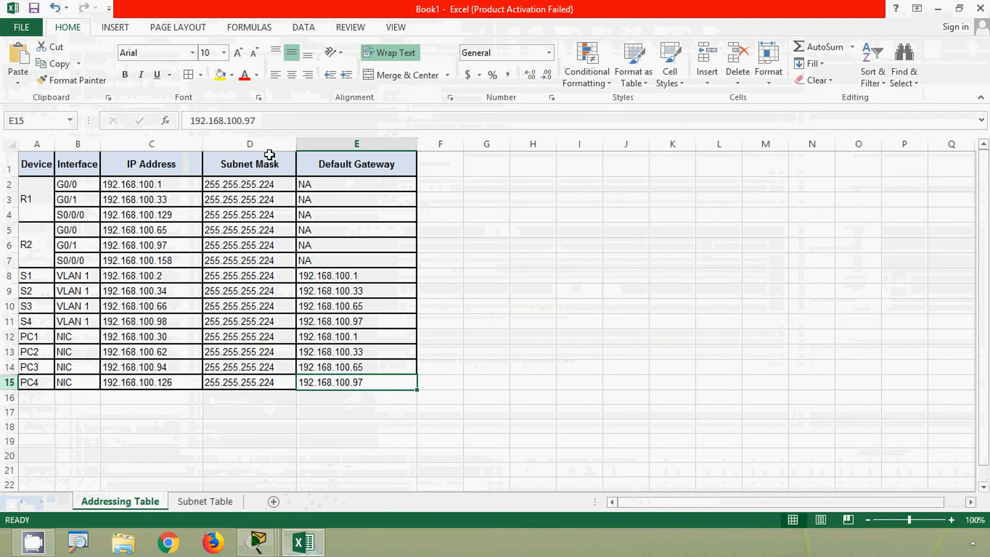
pyautogui.moveTo(261, 121); pyautogui.dragTo(176, 126)
pyautogui.hotkey('ctrl', 'c')
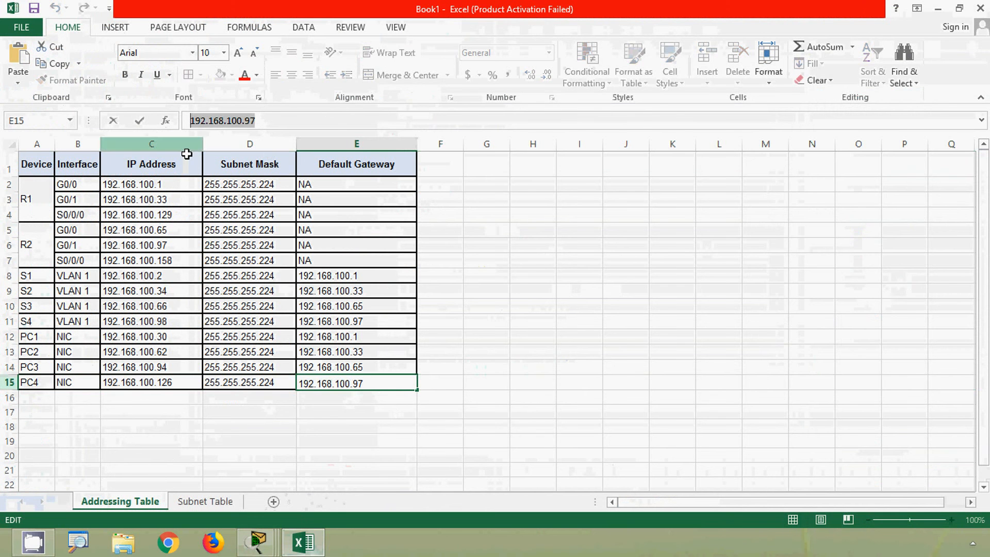
# Back in Packet Tracer, set PC4's default gateway to 192.168.100.97 and close the PC4 window.
pyautogui.click(937, 9)
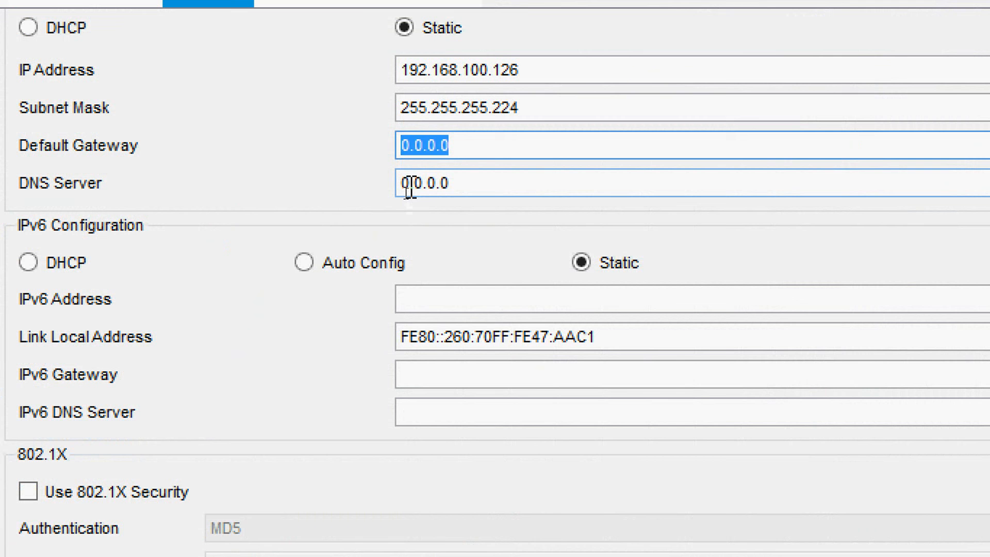
pyautogui.hotkey('ctrl', 'v')
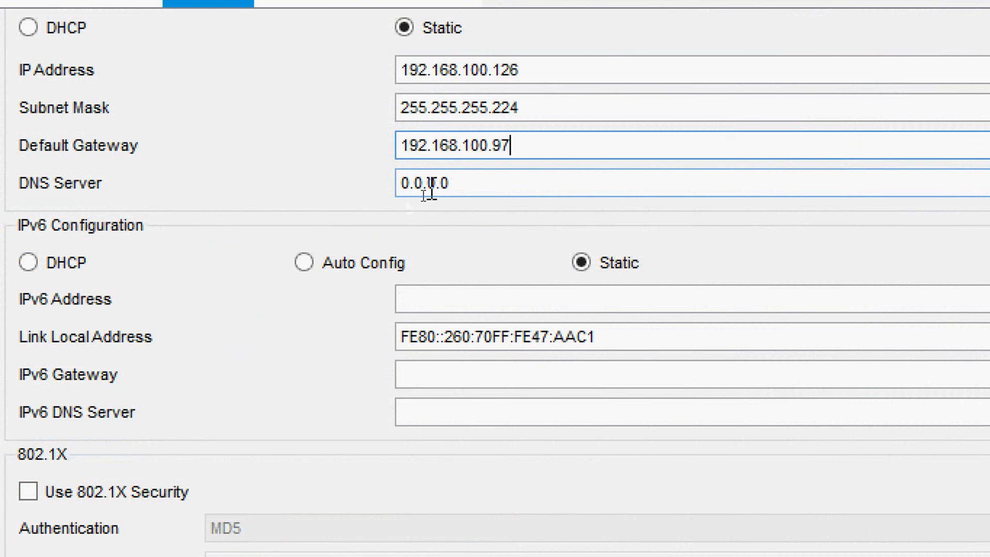
pyautogui.click(437, 187)
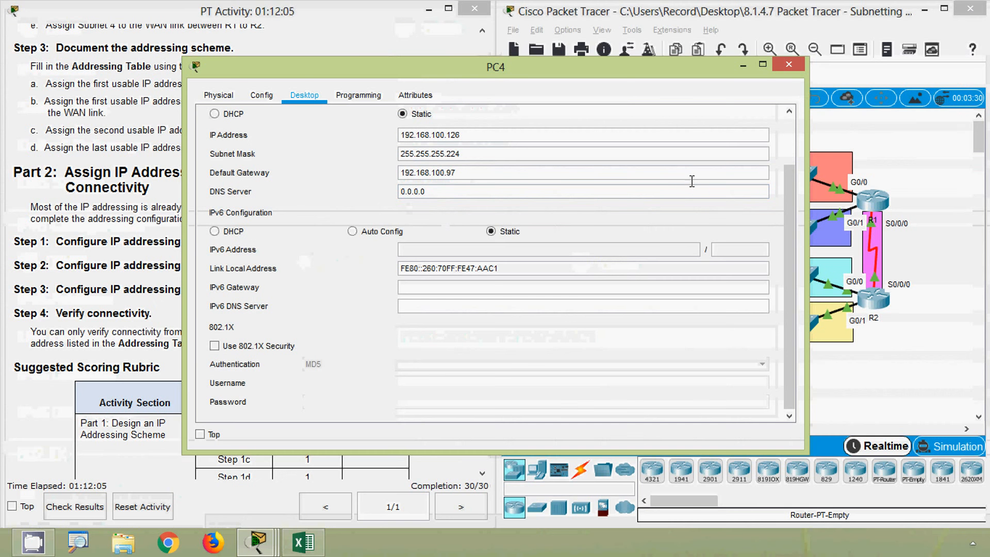
pyautogui.click(788, 64)
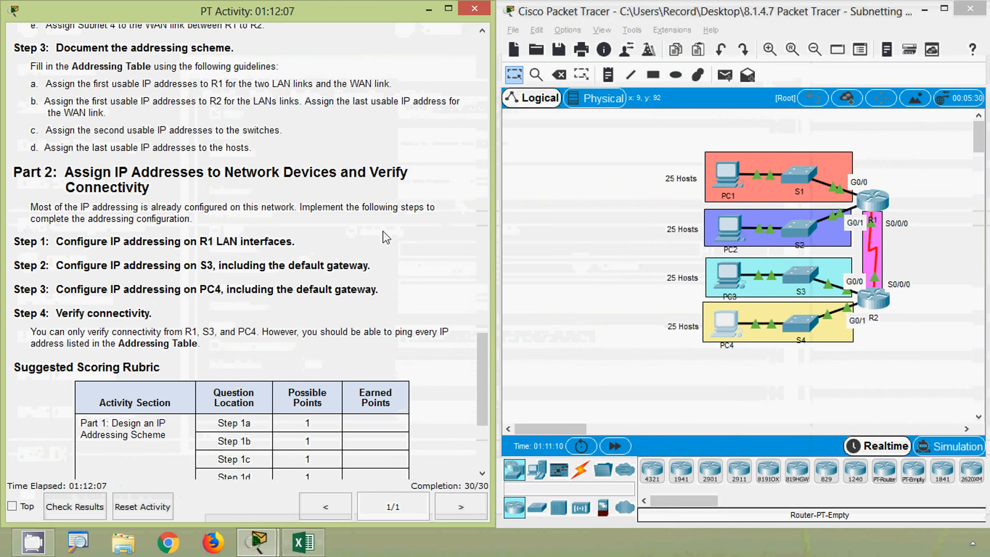
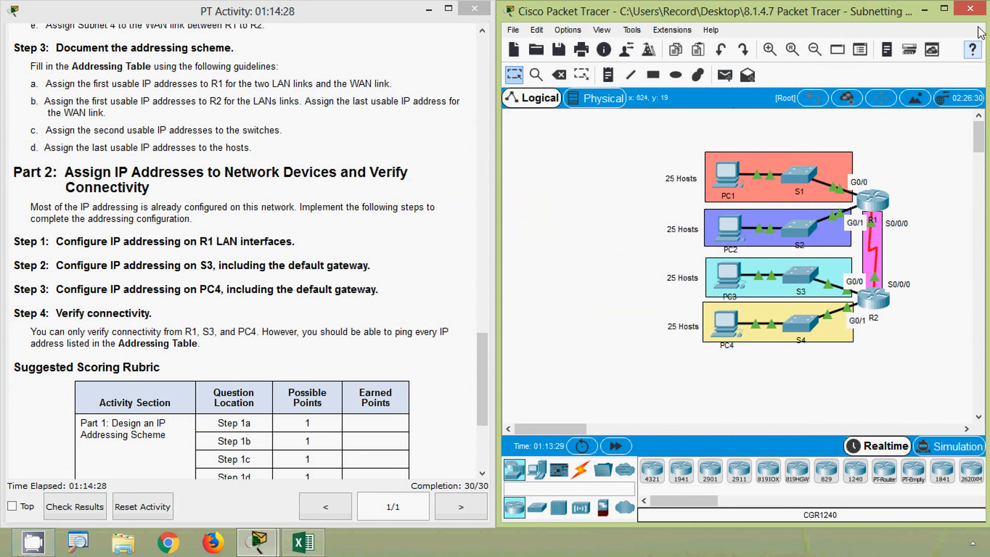
# Maximize the topology window and test connectivity by sending simple PDUs from PC1 to PC2 and from PC1 to PC3.
pyautogui.click(944, 8)
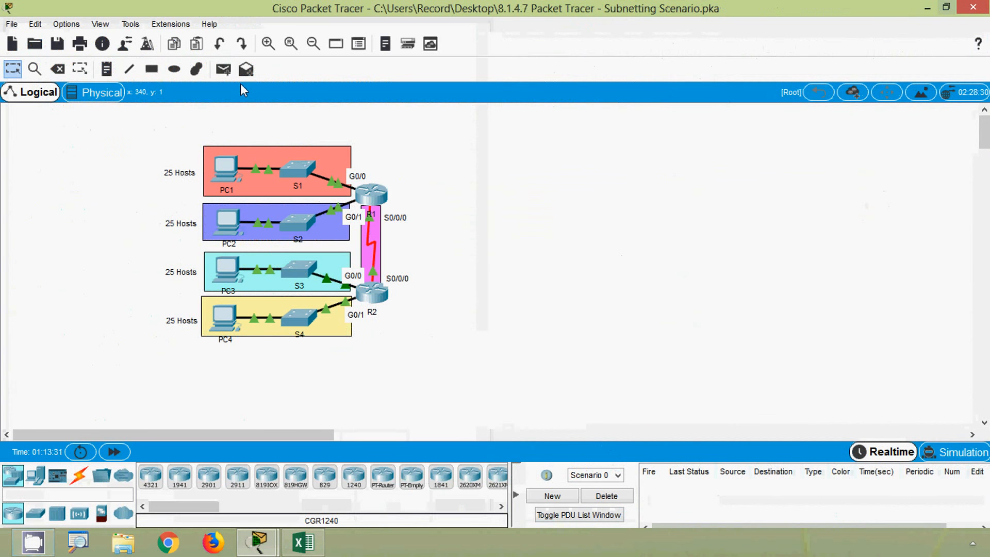
pyautogui.click(223, 70)
pyautogui.click(231, 167)
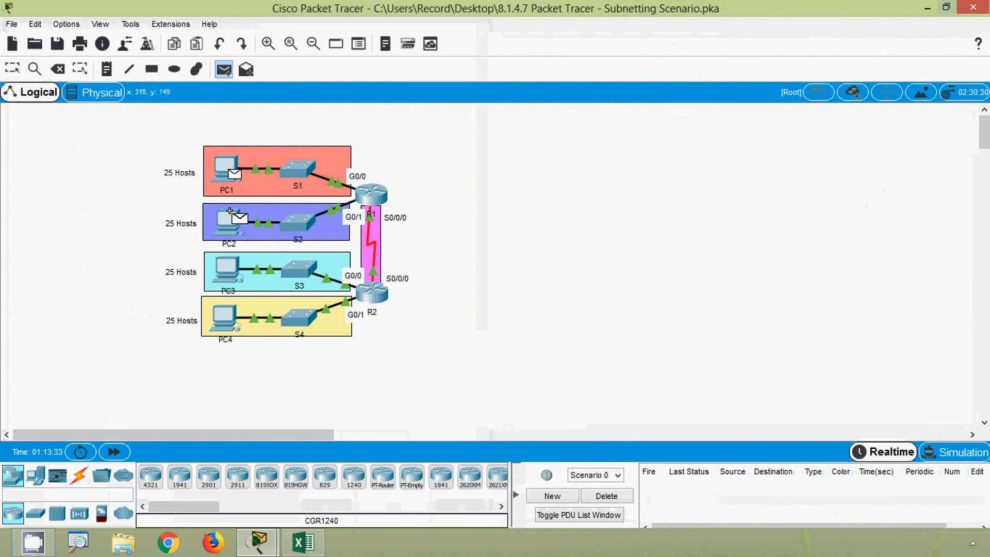
pyautogui.click(227, 220)
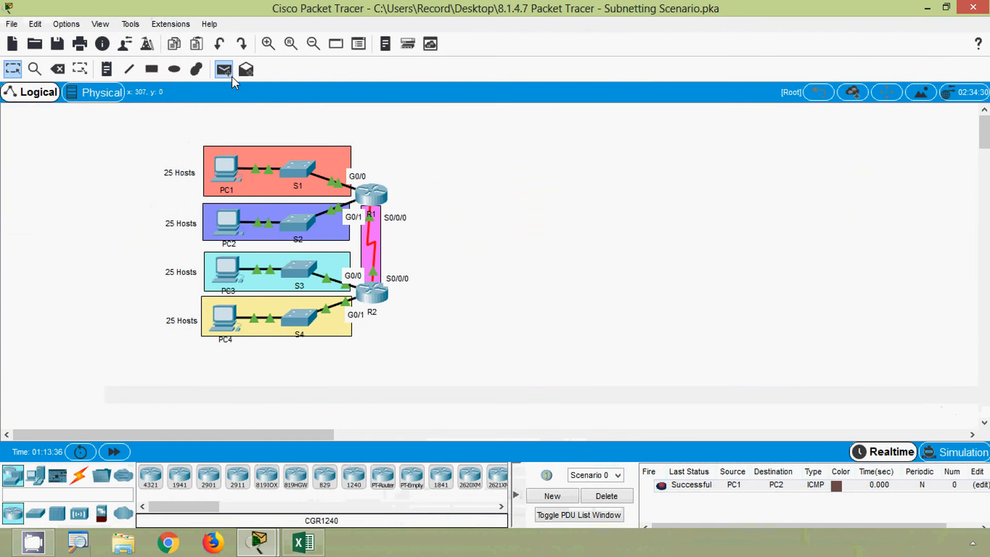
pyautogui.click(230, 74)
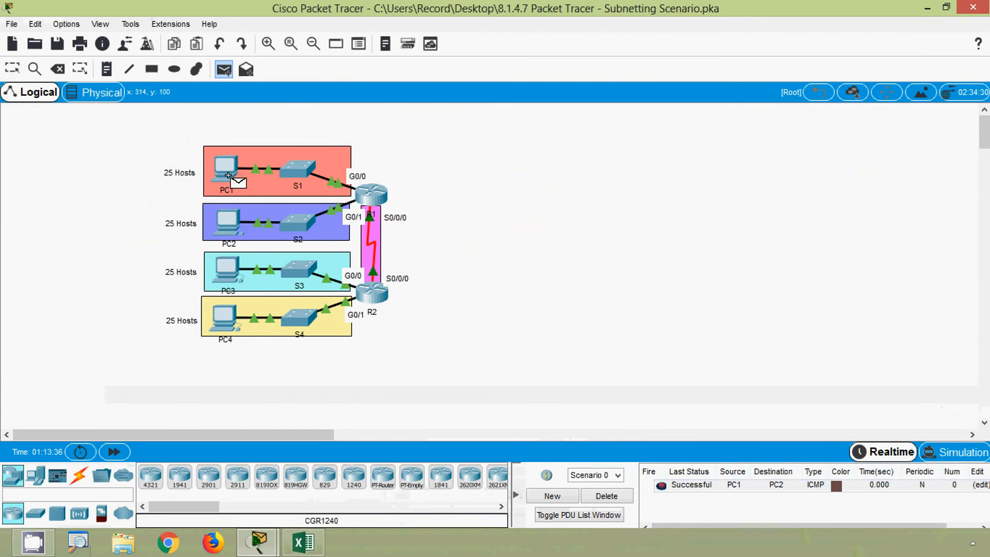
pyautogui.click(232, 177)
pyautogui.click(226, 276)
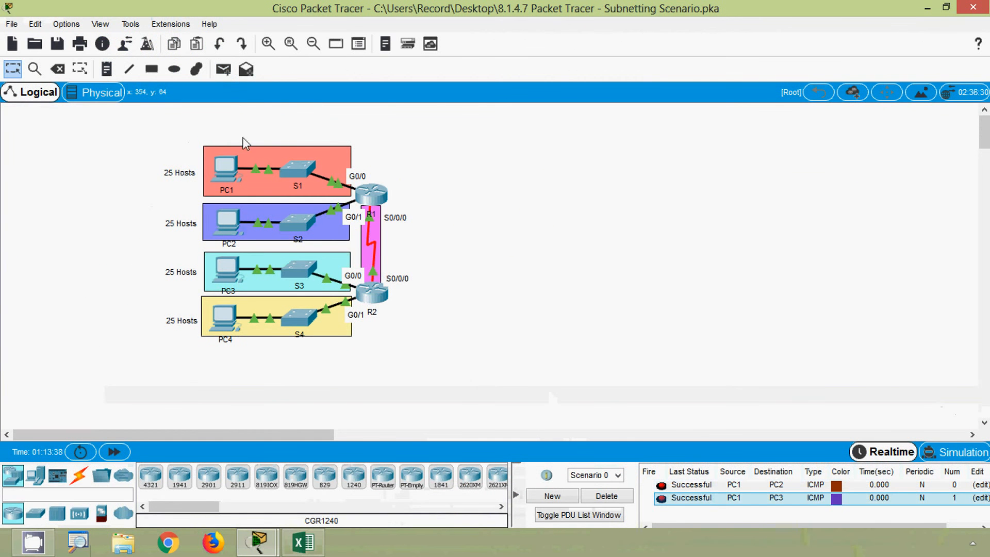
# Send a simple PDU from PC1 to PC4 and delete the PDU scenario.
pyautogui.click(224, 69)
pyautogui.click(230, 169)
pyautogui.click(236, 304)
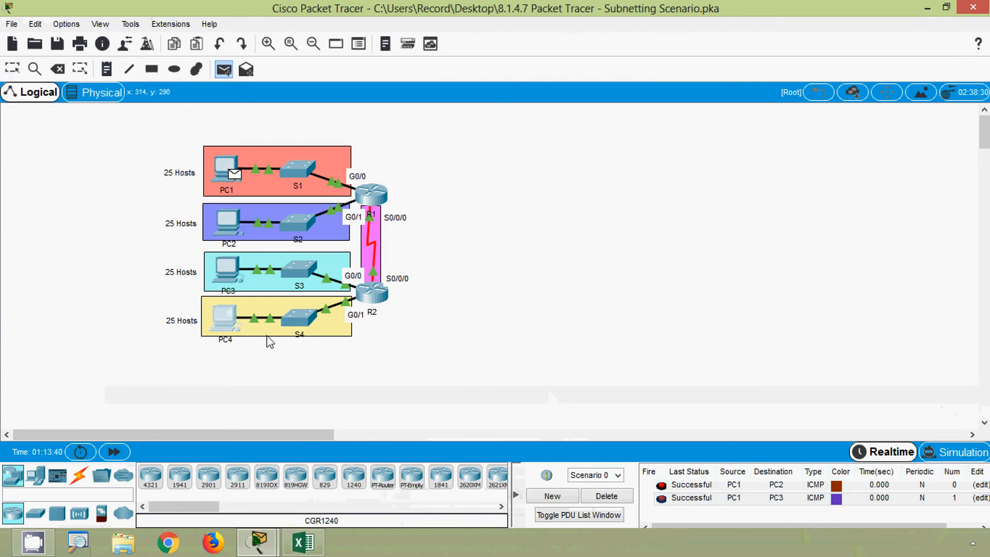
pyautogui.click(616, 496)
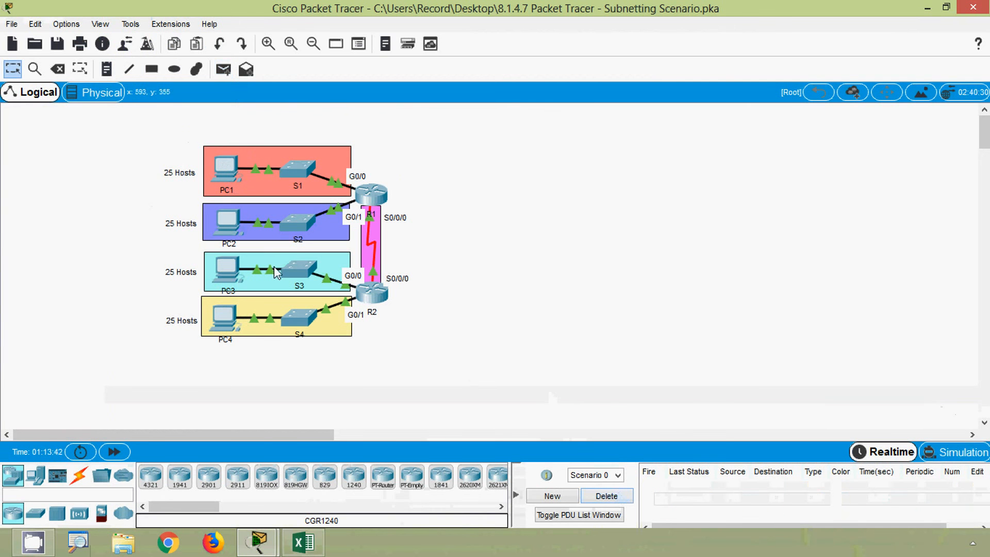
# Test router connectivity with simple PDUs from PC1 to R1 and R2, and delete the PDU scenario.
pyautogui.click(223, 70)
pyautogui.click(354, 194)
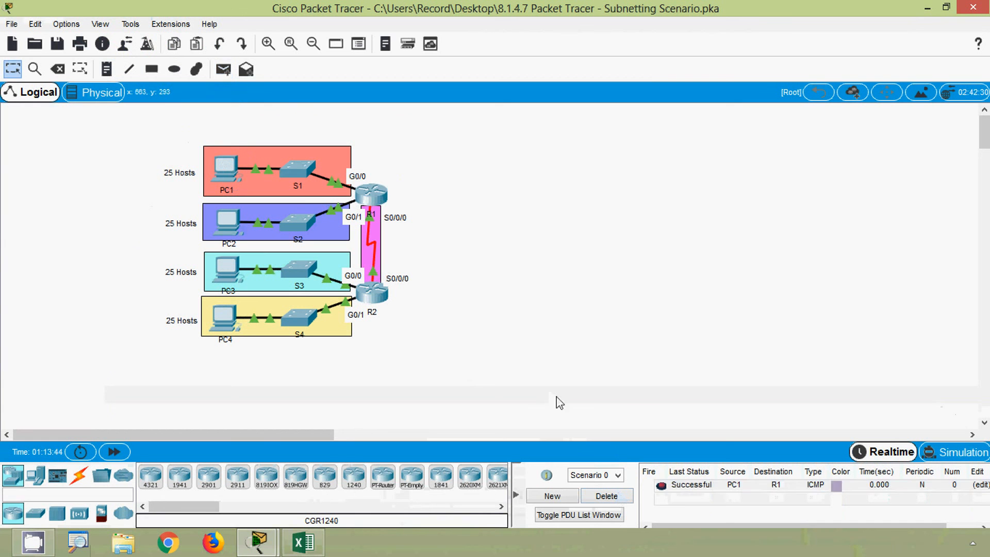
pyautogui.click(224, 69)
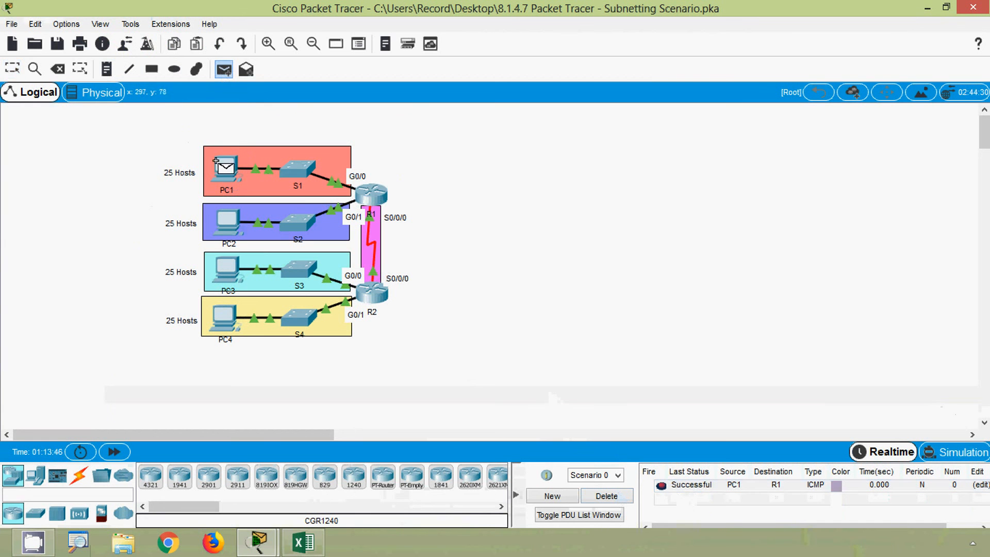
pyautogui.click(225, 164)
pyautogui.click(348, 286)
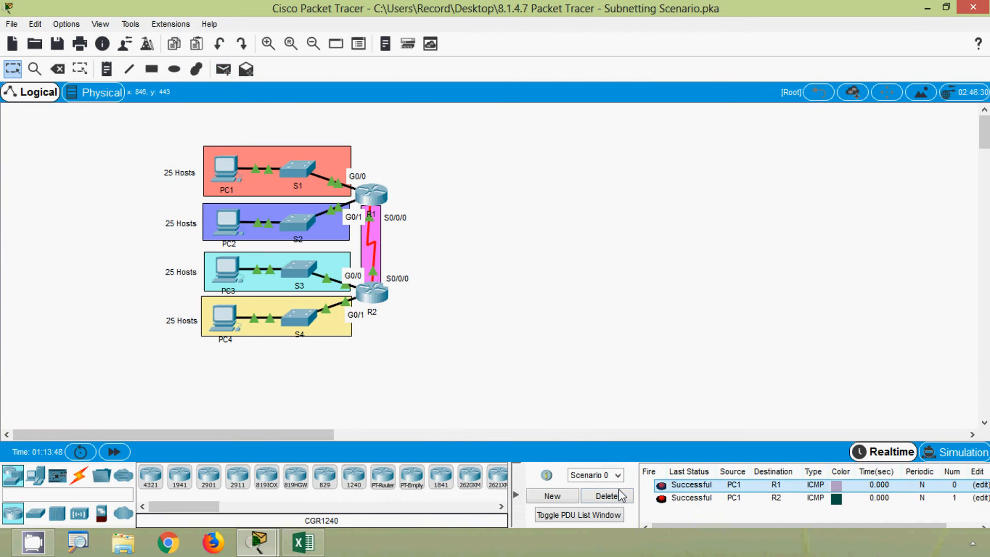
pyautogui.click(619, 492)
# Test switch connectivity with simple PDUs from PC1 to S1, S2 and S3, and delete the PDU scenario.
pyautogui.click(230, 77)
pyautogui.click(225, 168)
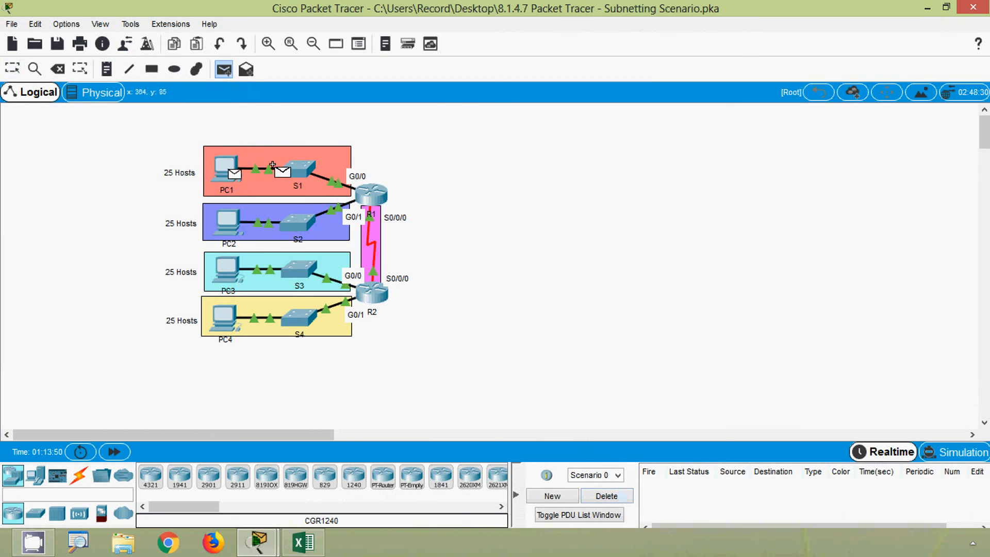
pyautogui.click(288, 168)
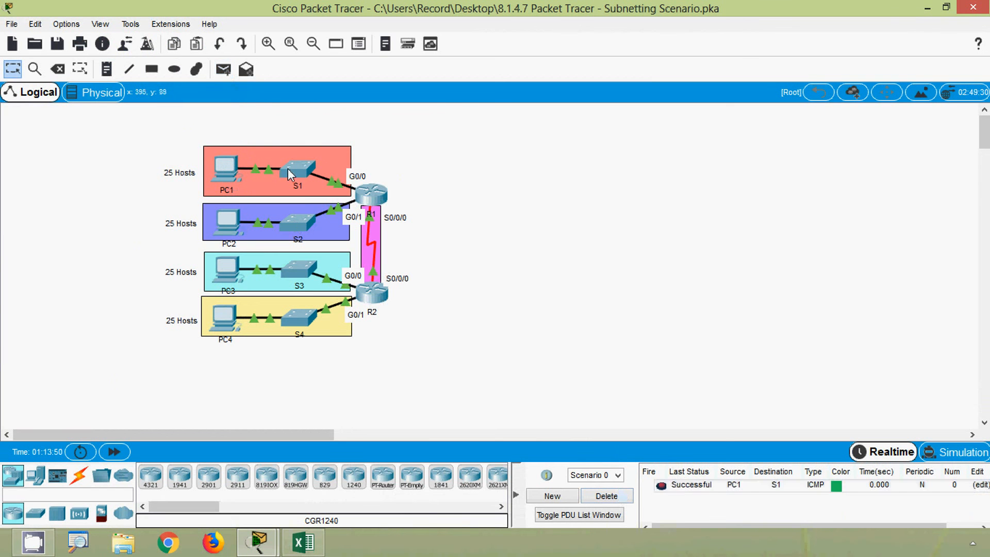
pyautogui.click(223, 69)
pyautogui.click(232, 175)
pyautogui.click(290, 223)
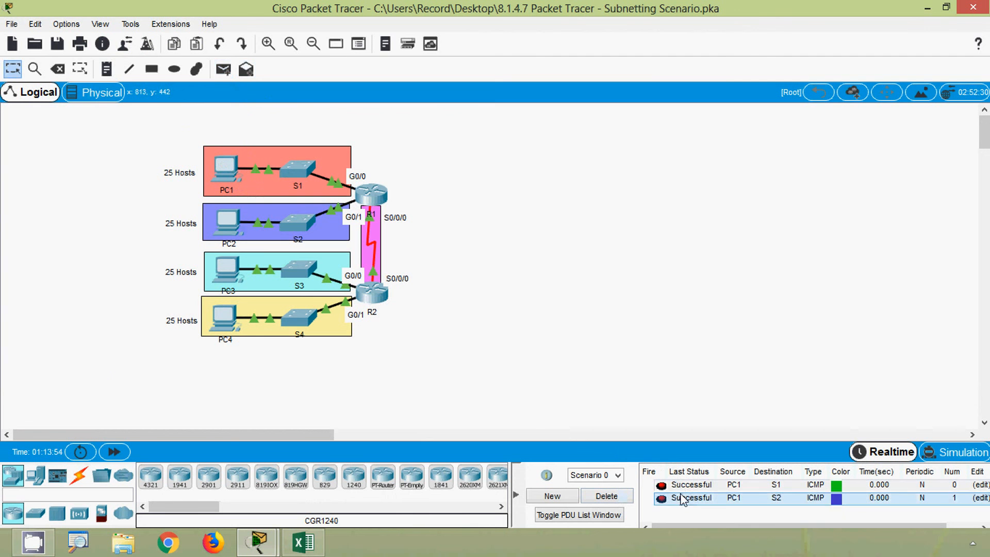
pyautogui.click(223, 69)
pyautogui.click(224, 170)
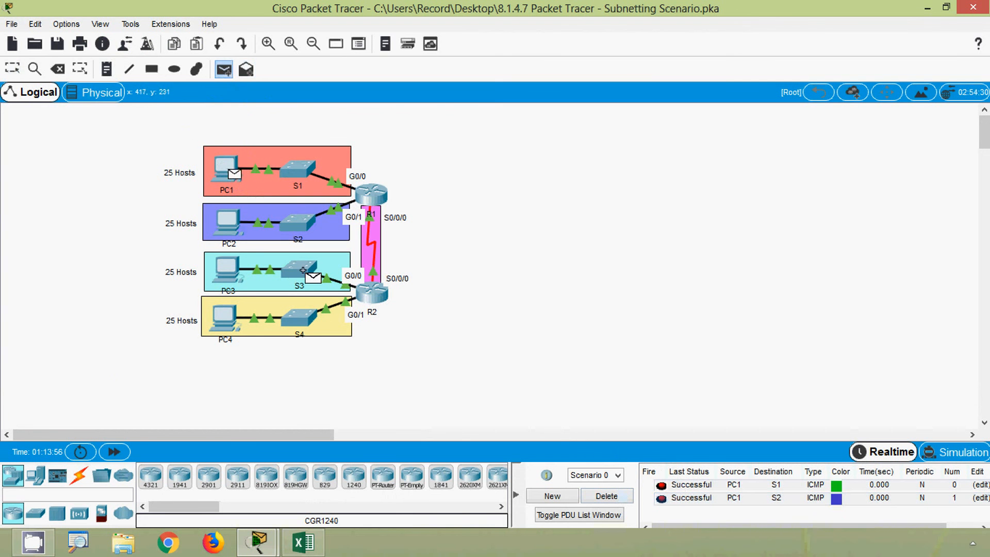
pyautogui.click(304, 271)
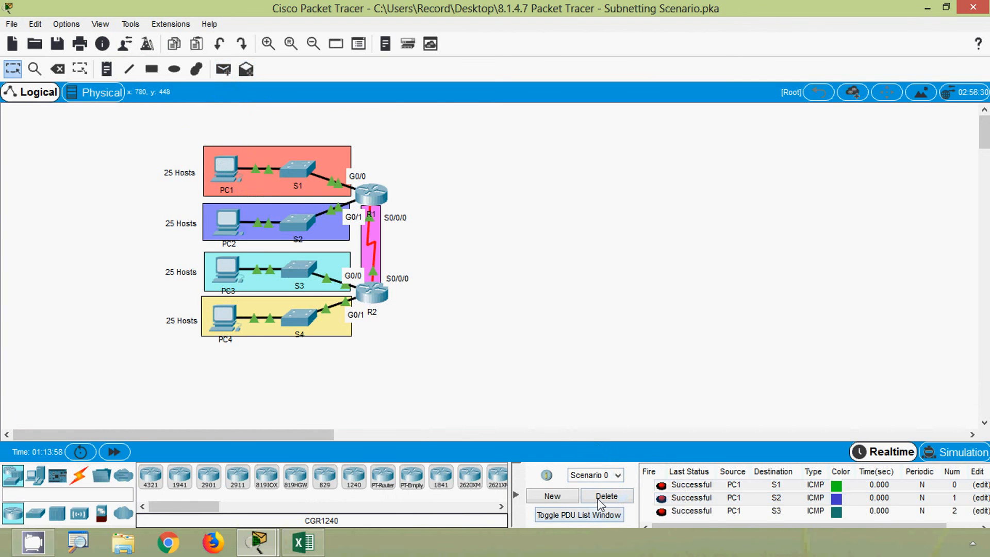
pyautogui.click(600, 496)
# Send a simple PDU from PC1 to S4, delete the PDU scenario, and restore the topology window beside the instructions.
pyautogui.click(223, 69)
pyautogui.click(224, 170)
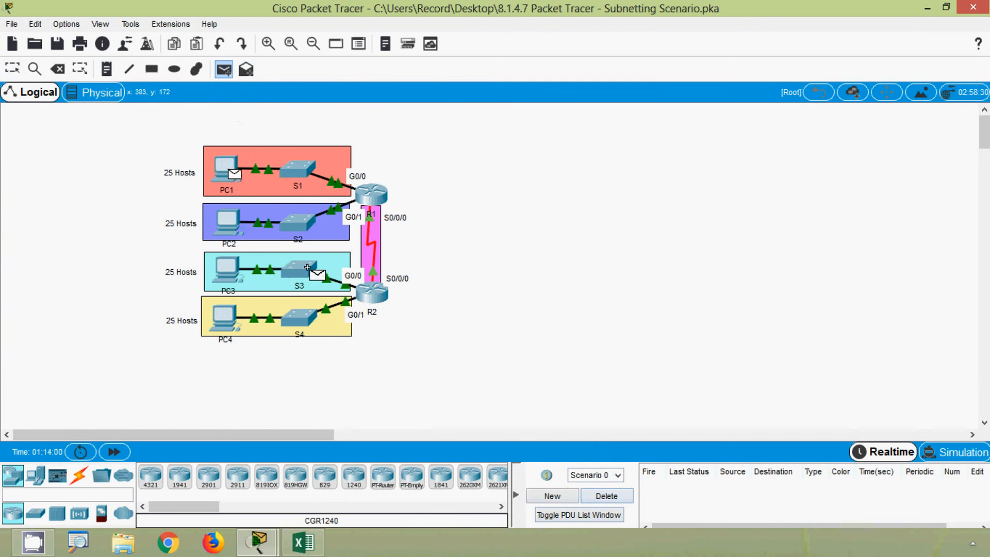
pyautogui.click(302, 317)
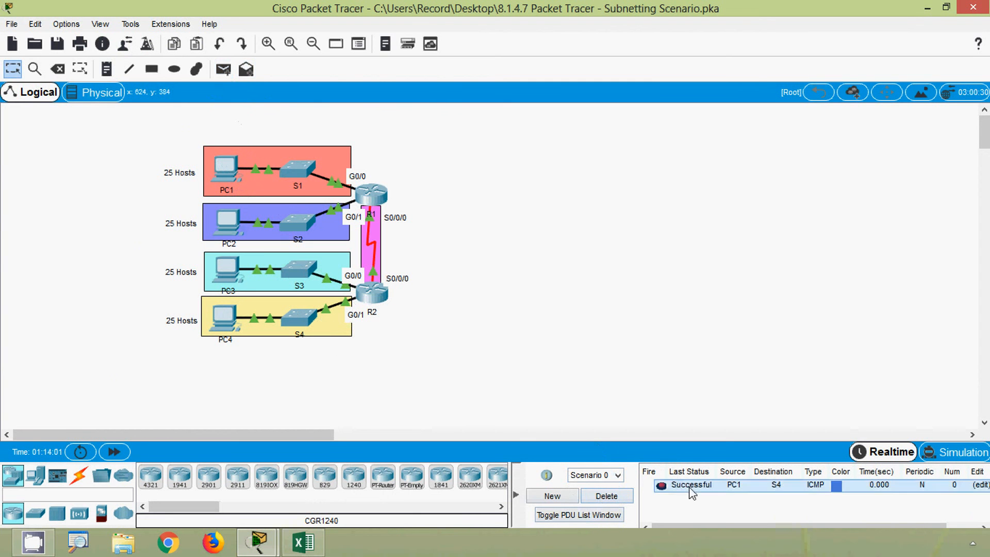
pyautogui.click(606, 496)
pyautogui.click(945, 8)
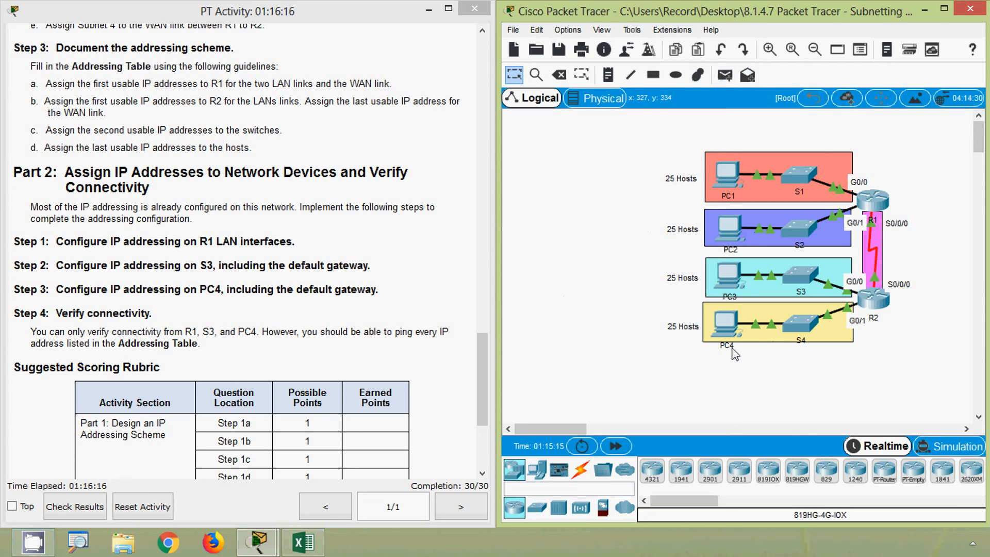
# Switch to Excel and copy PC1's IP address, 192.168.100.30, from the Addressing Table.
pyautogui.click(303, 541)
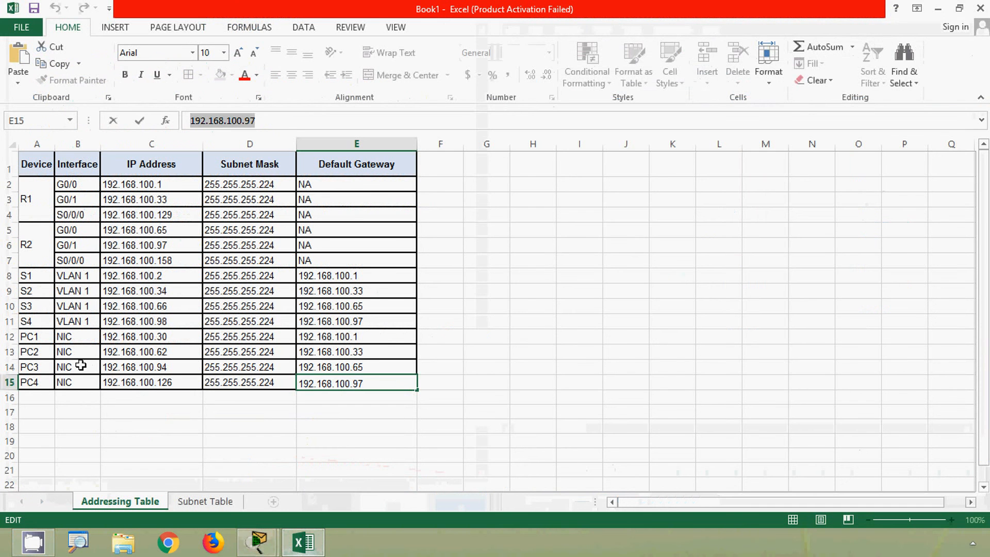
pyautogui.click(124, 336)
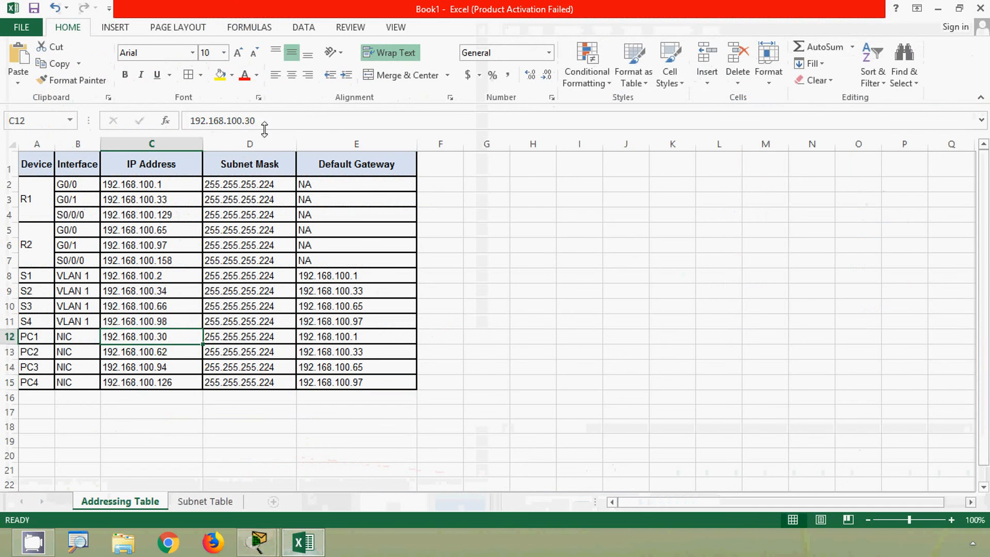
pyautogui.moveTo(264, 124); pyautogui.dragTo(160, 129)
pyautogui.hotkey('ctrl', 'c')
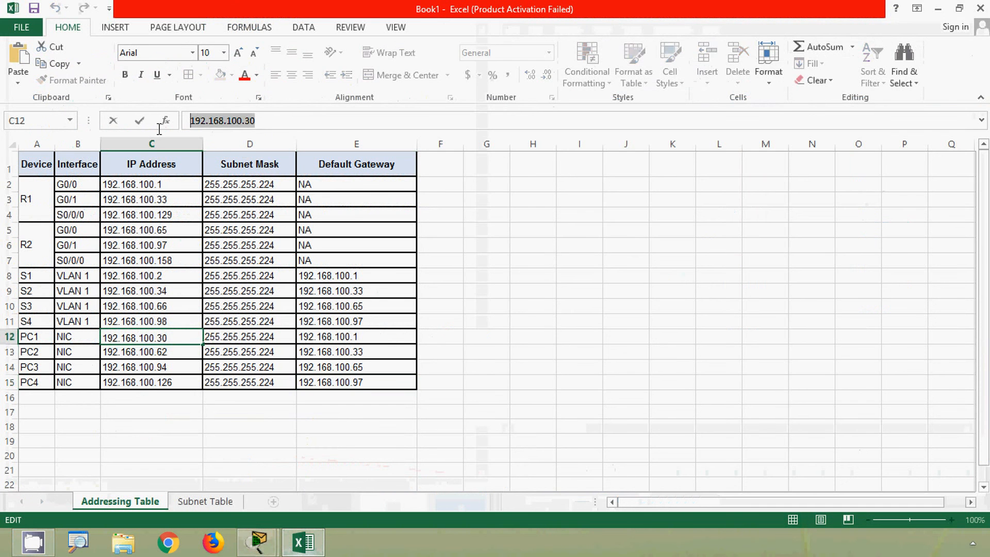
# Back in Packet Tracer, ping 192.168.100.30 from PC4's Command Prompt and close the PC4 window.
pyautogui.click(937, 9)
pyautogui.click(723, 323)
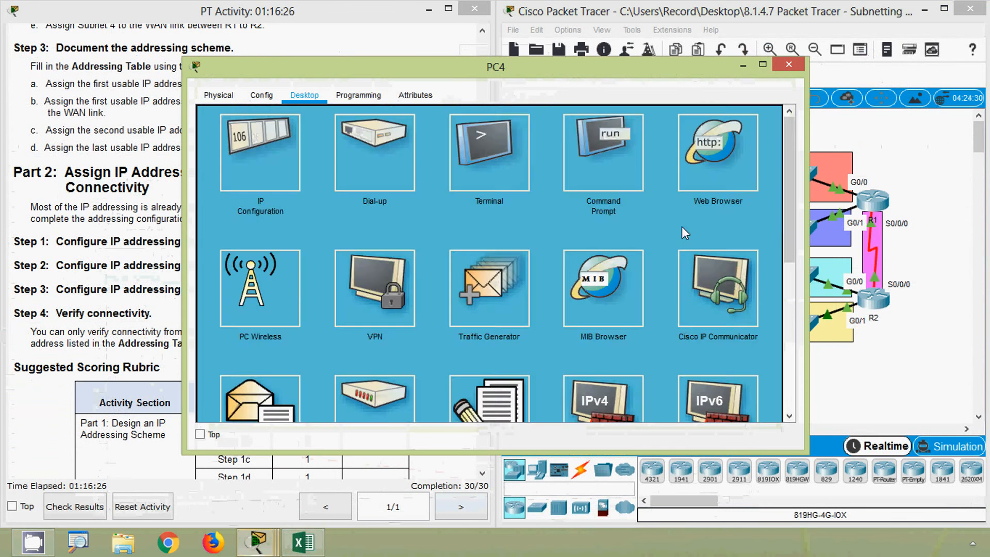
pyautogui.click(594, 170)
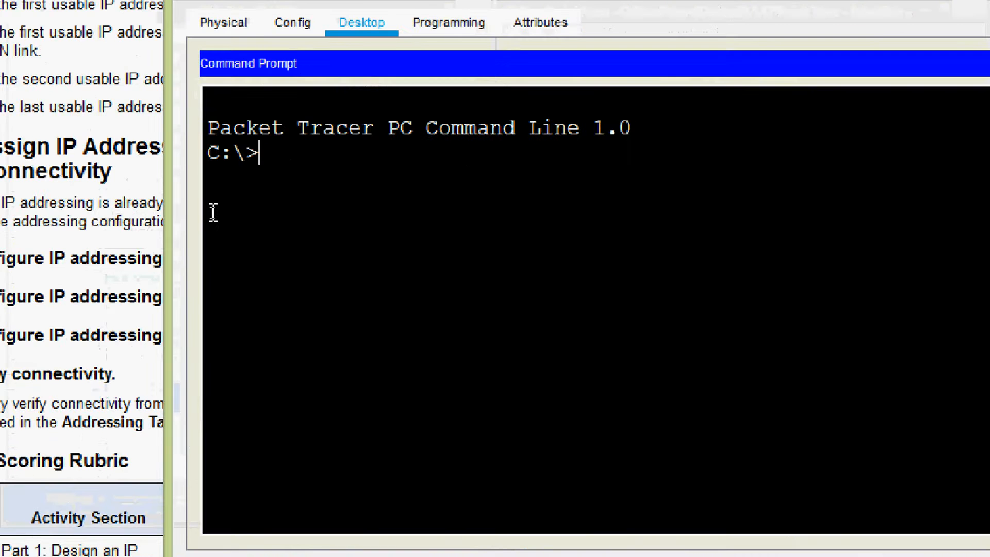
pyautogui.write('ping')
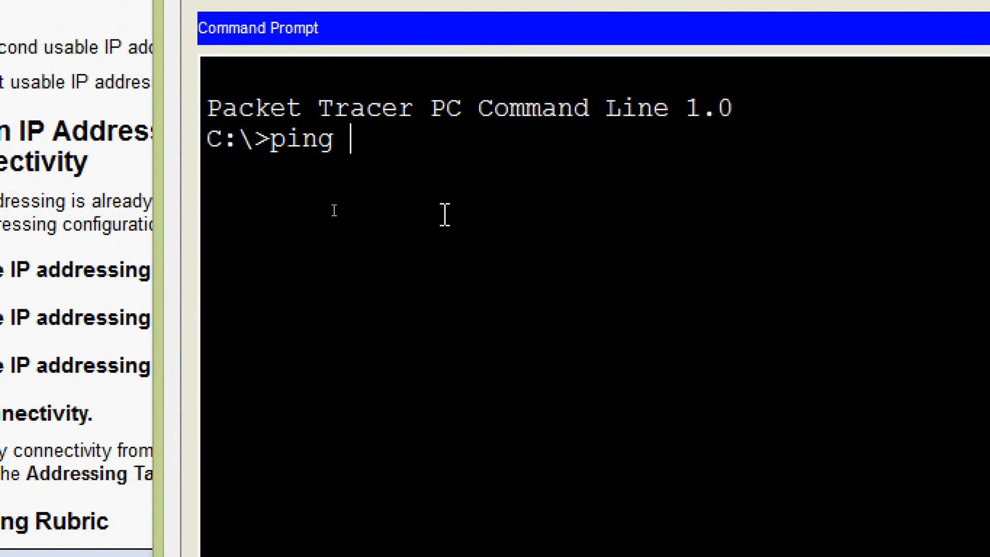
pyautogui.rightClick(380, 149)
pyautogui.click(398, 194)
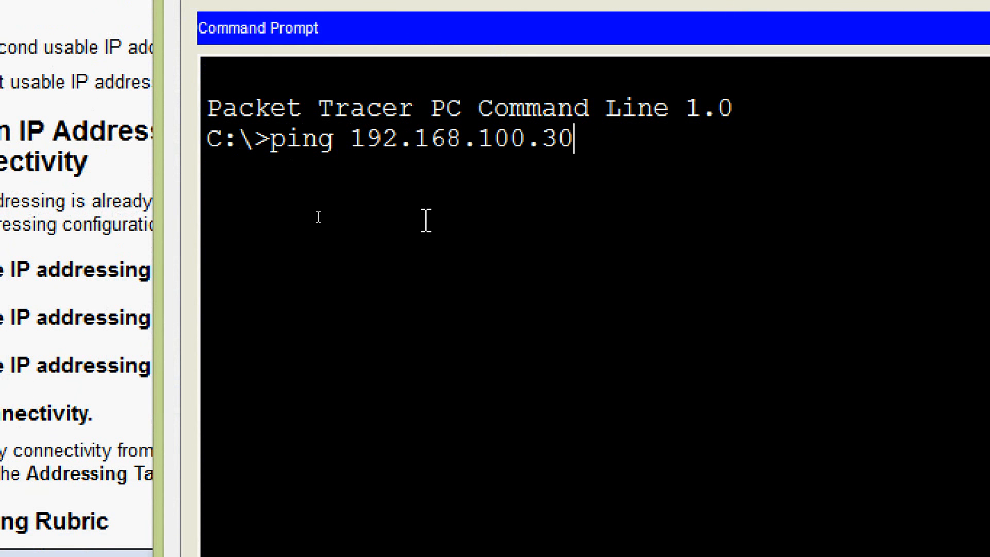
pyautogui.press('Return')
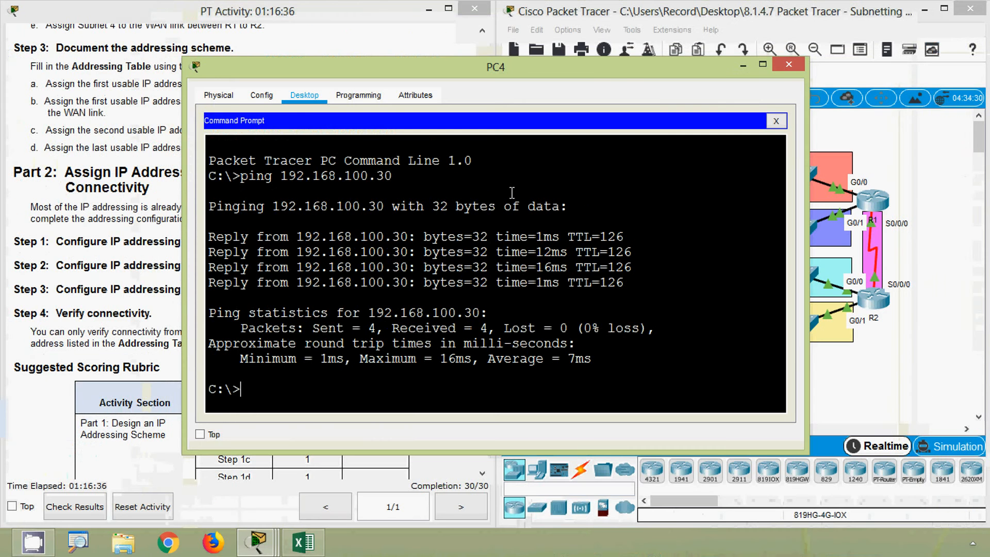
pyautogui.click(777, 67)
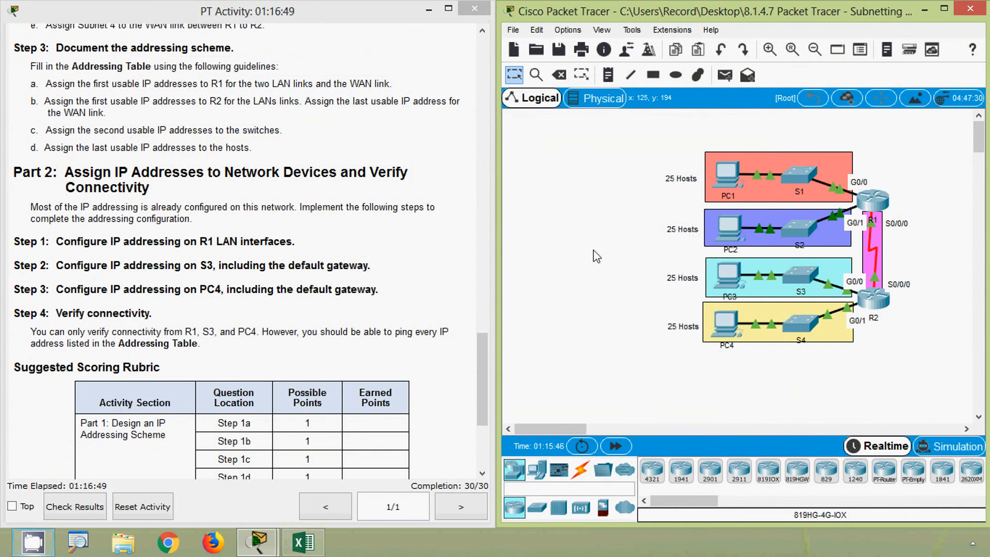